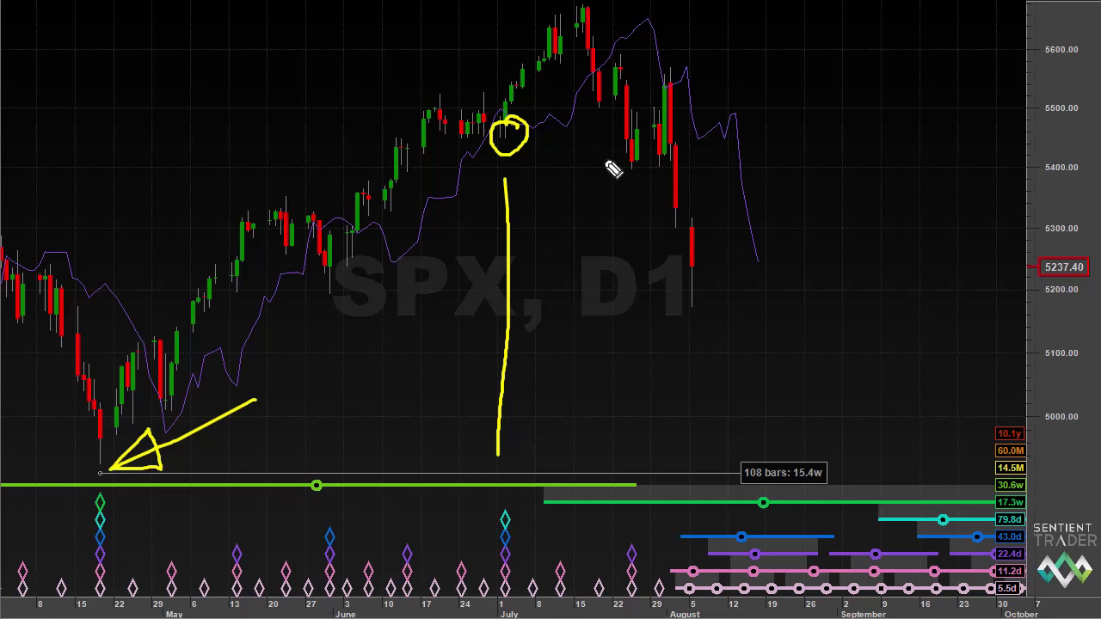
- Draw a vertical line beneath the 22 July candle, circle the "108 bars: 15.4w" label, and clear the annotations
drag(616, 108, 612, 196)
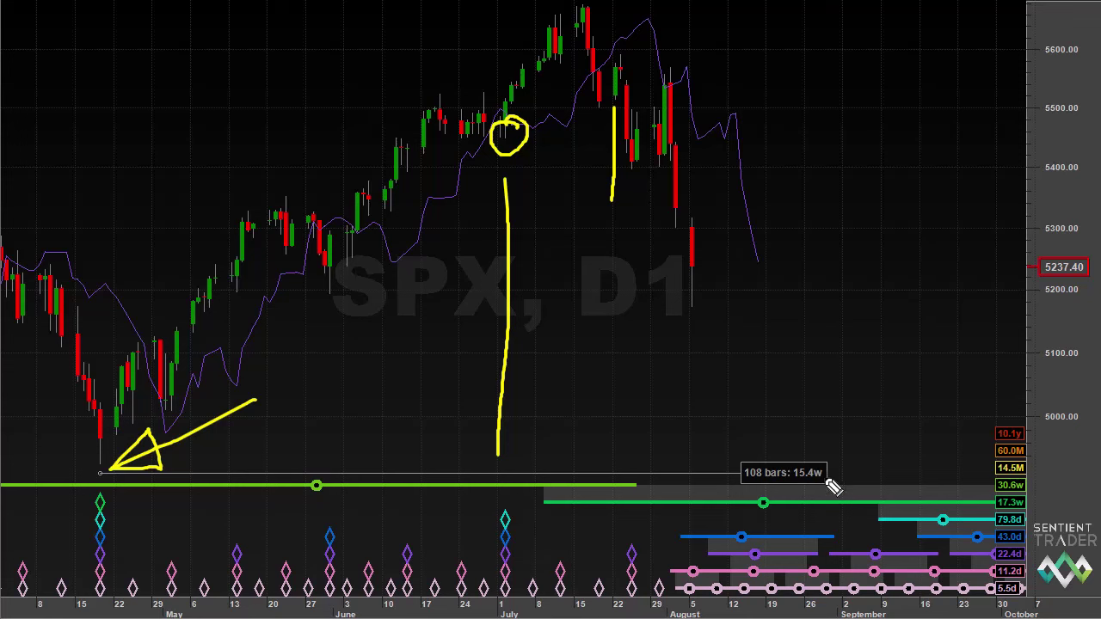
mouse_move(836, 451)
mouse_down()
mouse_move(761, 437)
mouse_move(733, 486)
mouse_move(783, 518)
mouse_move(856, 484)
mouse_move(839, 448)
mouse_up()
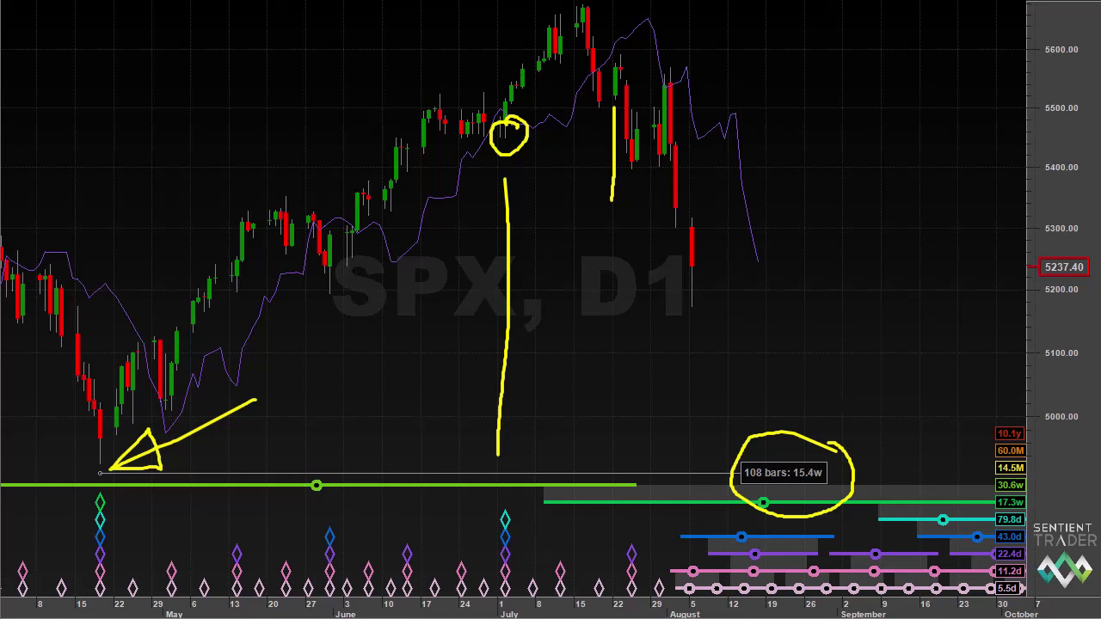
key(e)
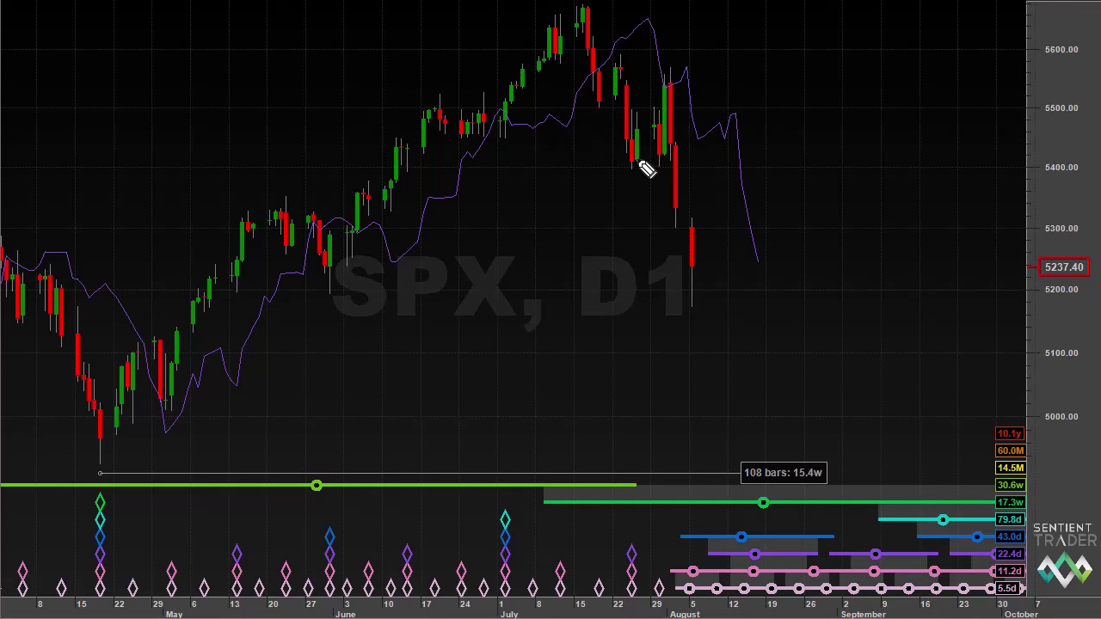
- Circle the late-July and early-July price lows and add a pointer stroke beside the projection line's early-August peaks
mouse_move(634, 157)
mouse_down()
mouse_move(632, 177)
mouse_move(644, 174)
mouse_up()
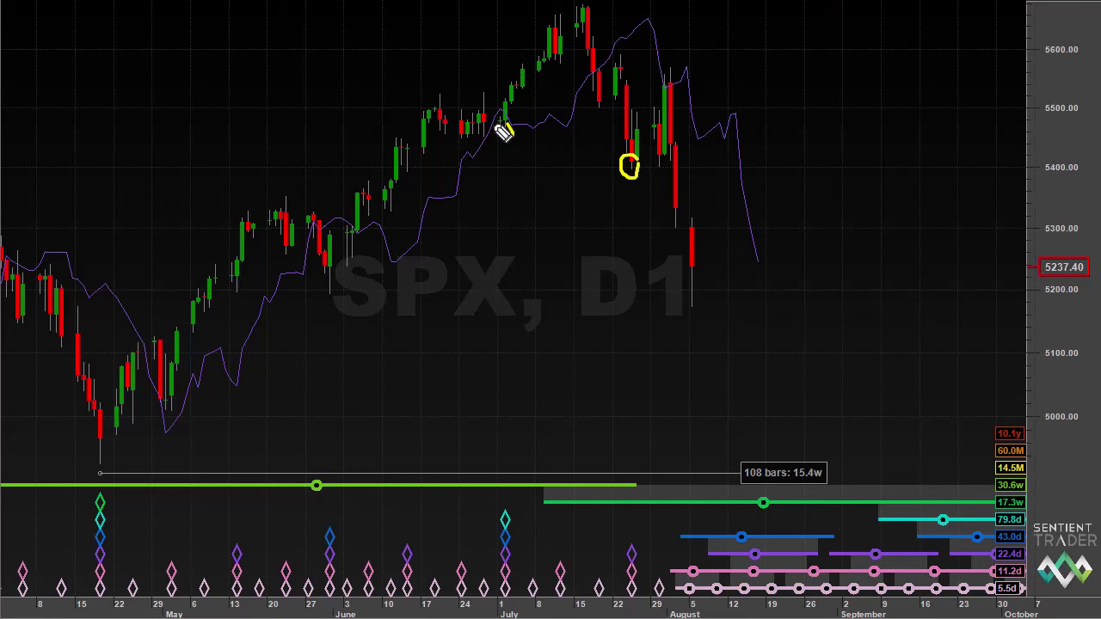
mouse_move(505, 128)
mouse_down()
mouse_move(516, 151)
mouse_move(516, 133)
mouse_up()
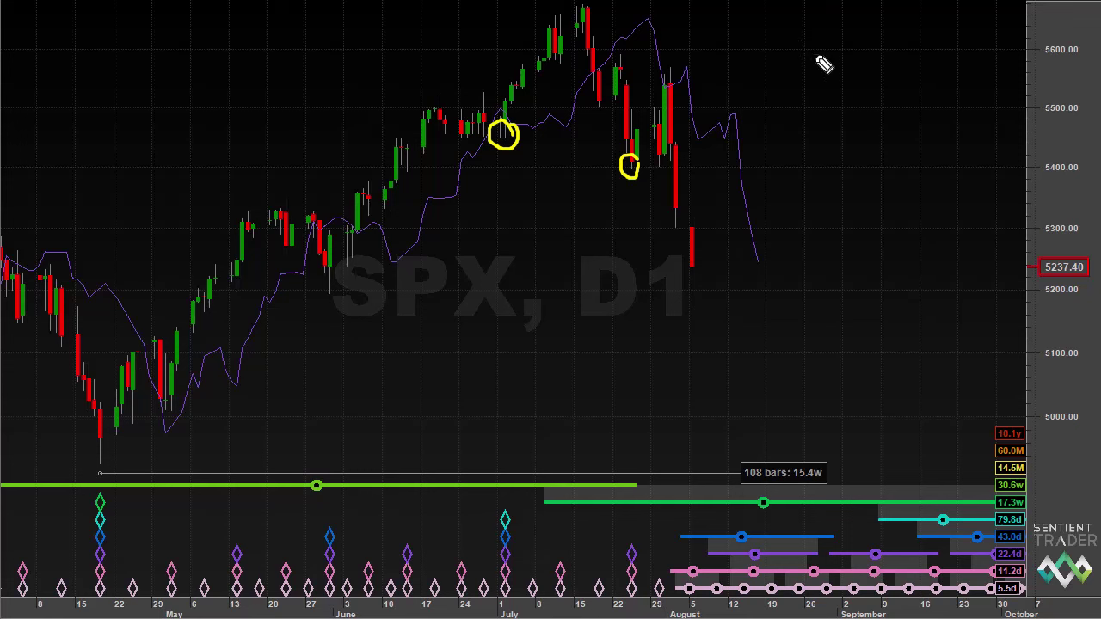
mouse_move(819, 55)
mouse_down()
mouse_move(766, 47)
mouse_move(718, 68)
mouse_move(708, 92)
mouse_move(732, 98)
mouse_move(718, 74)
mouse_up()
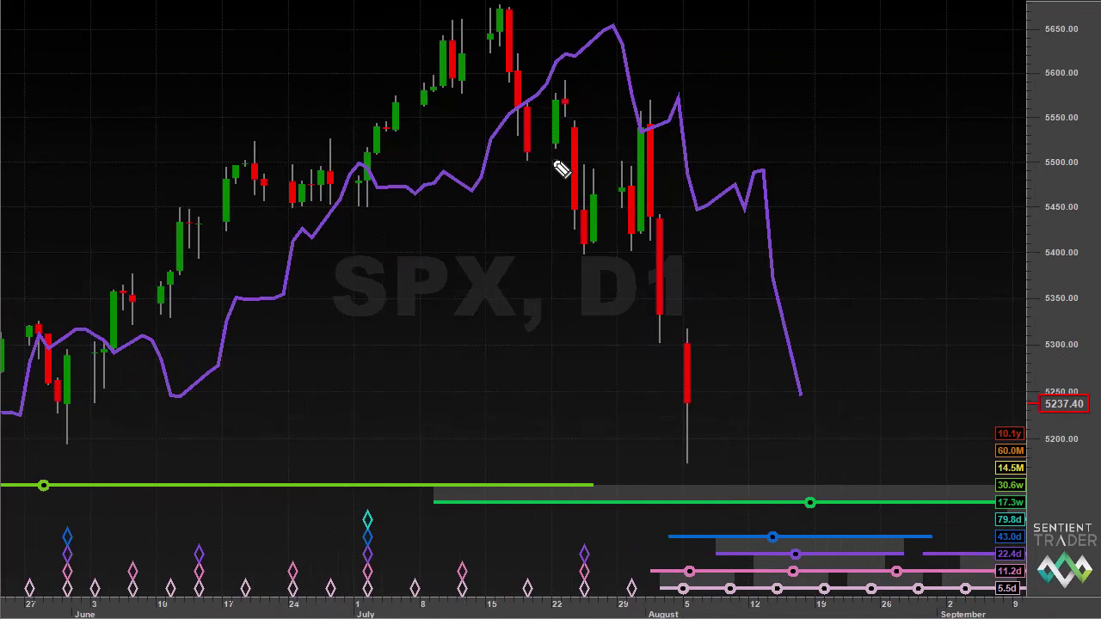
- Mark the late-July decline with a downward arrow, circles around the two neighbouring lows, and a dotted vertical line beneath the second low
mouse_move(556, 161)
mouse_down()
mouse_move(556, 260)
mouse_move(570, 255)
mouse_up()
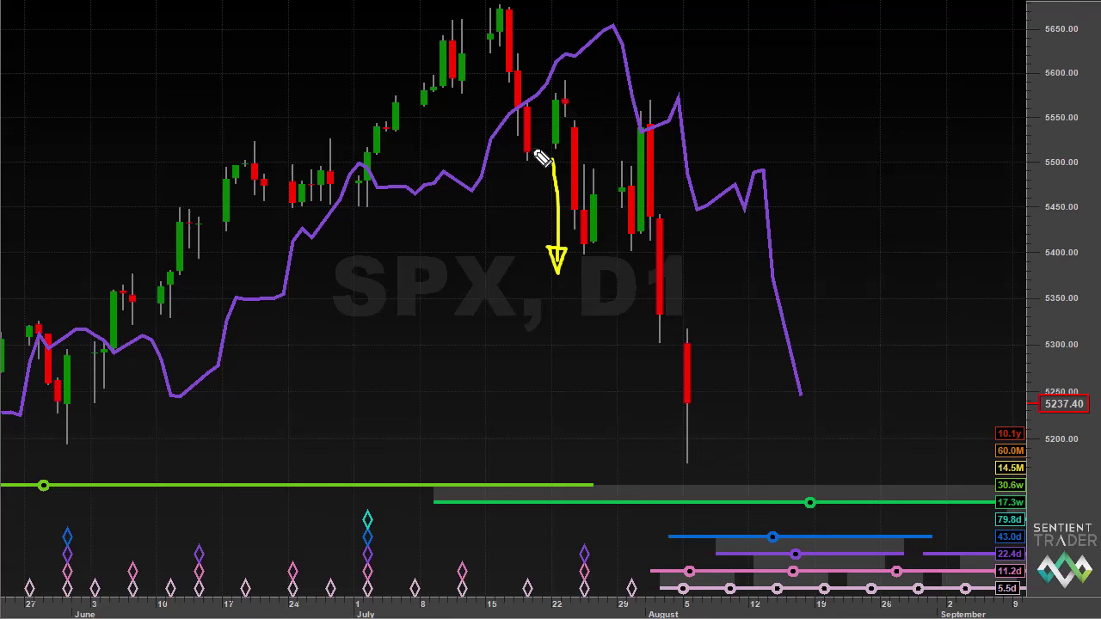
mouse_move(526, 150)
mouse_down()
mouse_move(535, 175)
mouse_move(529, 155)
mouse_up()
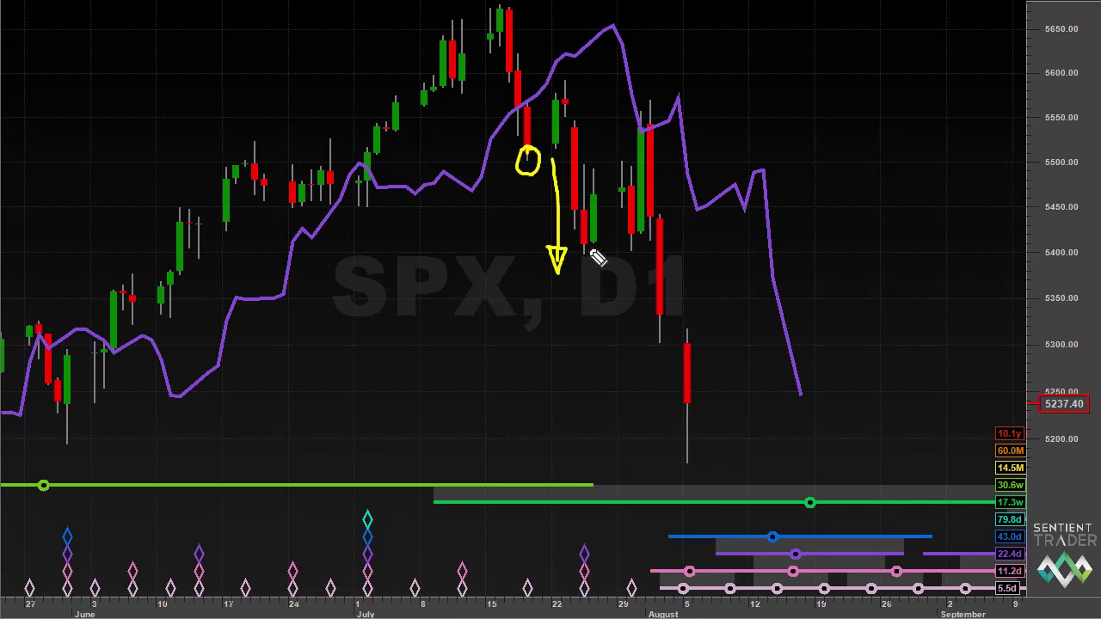
mouse_move(594, 240)
mouse_down()
mouse_move(571, 250)
mouse_move(607, 271)
mouse_move(606, 251)
mouse_up()
click(580, 287)
click(581, 303)
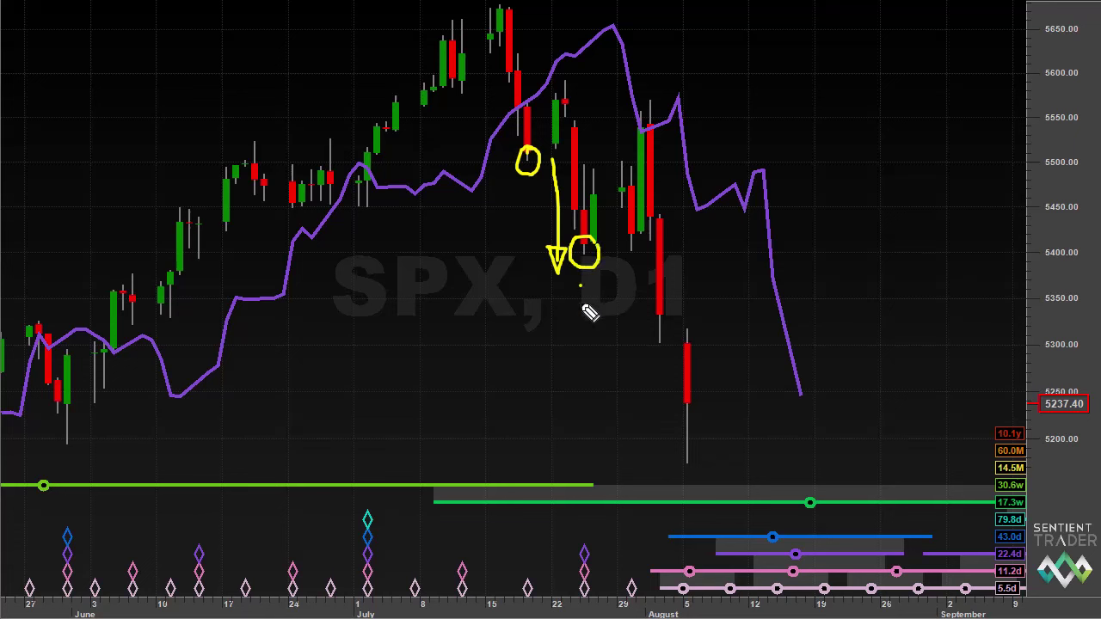
click(579, 317)
click(579, 345)
- Circle the price peak around the start of August and draw two arrows pointing towards it
mouse_move(664, 85)
mouse_down()
mouse_move(635, 89)
mouse_move(624, 138)
mouse_move(655, 155)
mouse_move(679, 124)
mouse_move(672, 96)
mouse_up()
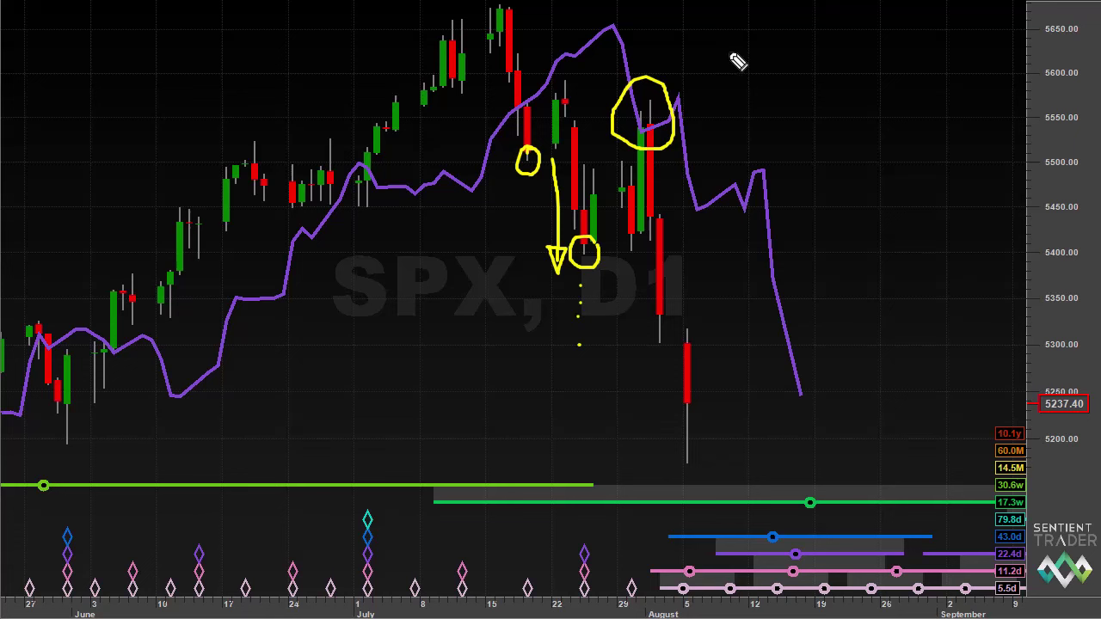
mouse_move(731, 55)
mouse_down()
mouse_move(684, 77)
mouse_move(680, 66)
mouse_move(694, 60)
mouse_up()
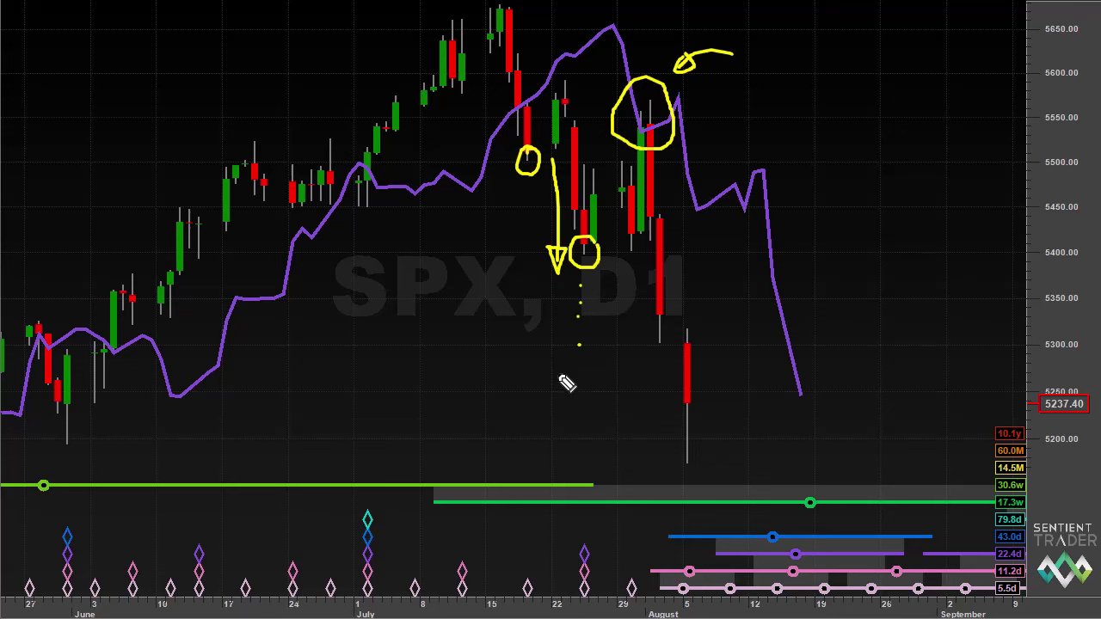
mouse_move(838, 100)
mouse_down()
mouse_move(711, 107)
mouse_move(742, 126)
mouse_move(740, 93)
mouse_up()
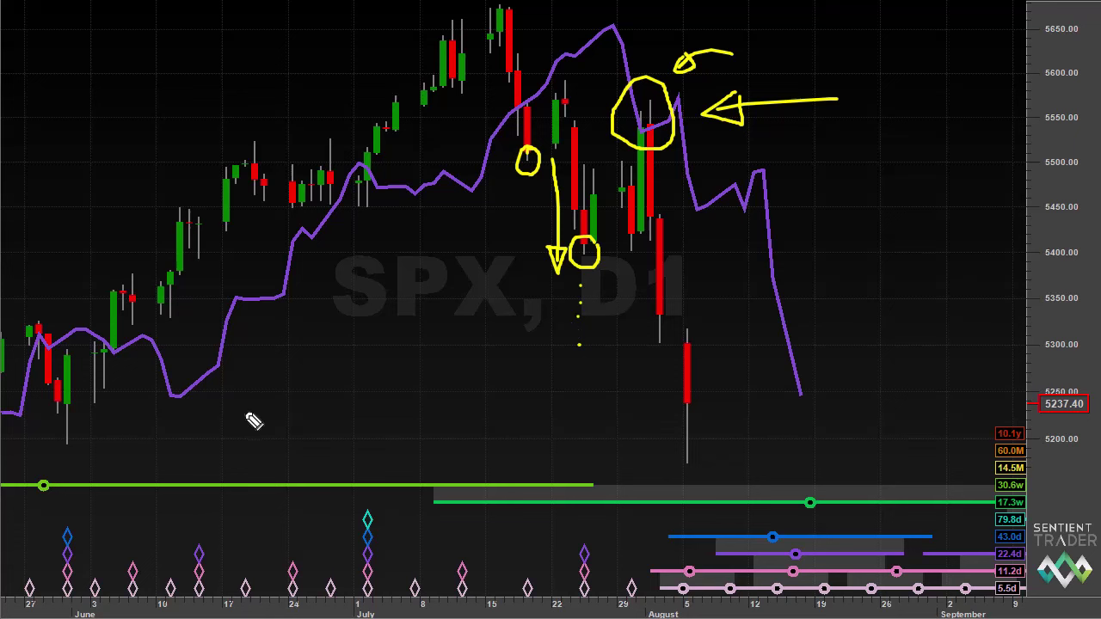
- Circle the early-July diamond stack and the matching price low above it, and clear all annotations
mouse_move(396, 568)
mouse_down()
mouse_move(388, 503)
mouse_move(362, 492)
mouse_move(351, 557)
mouse_move(372, 613)
mouse_move(401, 559)
mouse_up()
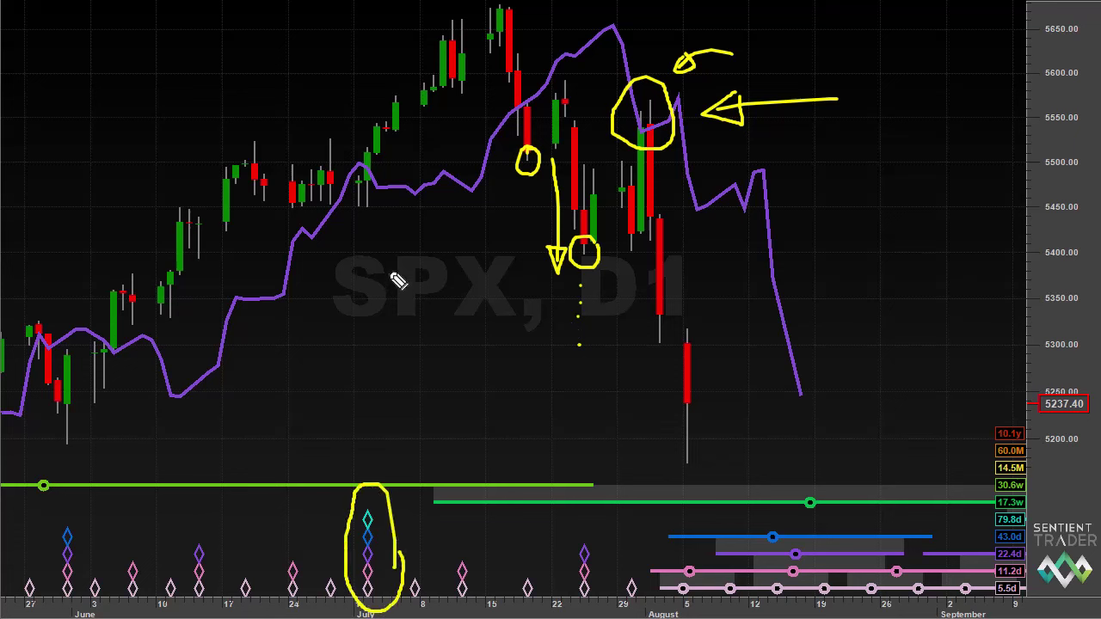
mouse_move(376, 208)
mouse_down()
mouse_move(381, 190)
mouse_move(349, 197)
mouse_move(356, 215)
mouse_move(383, 191)
mouse_up()
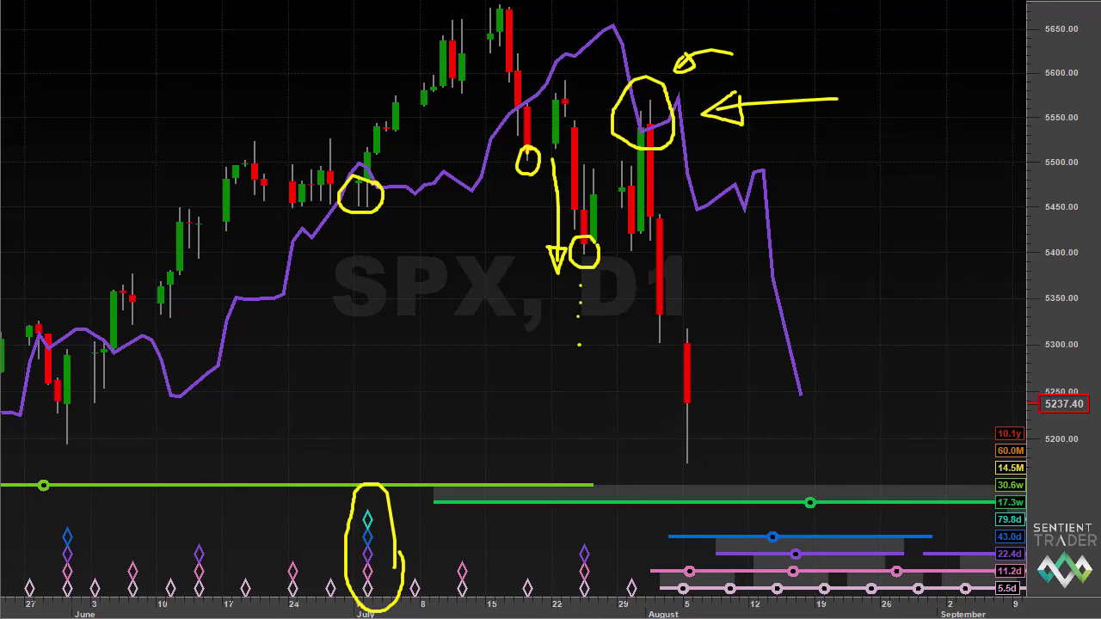
key(e)
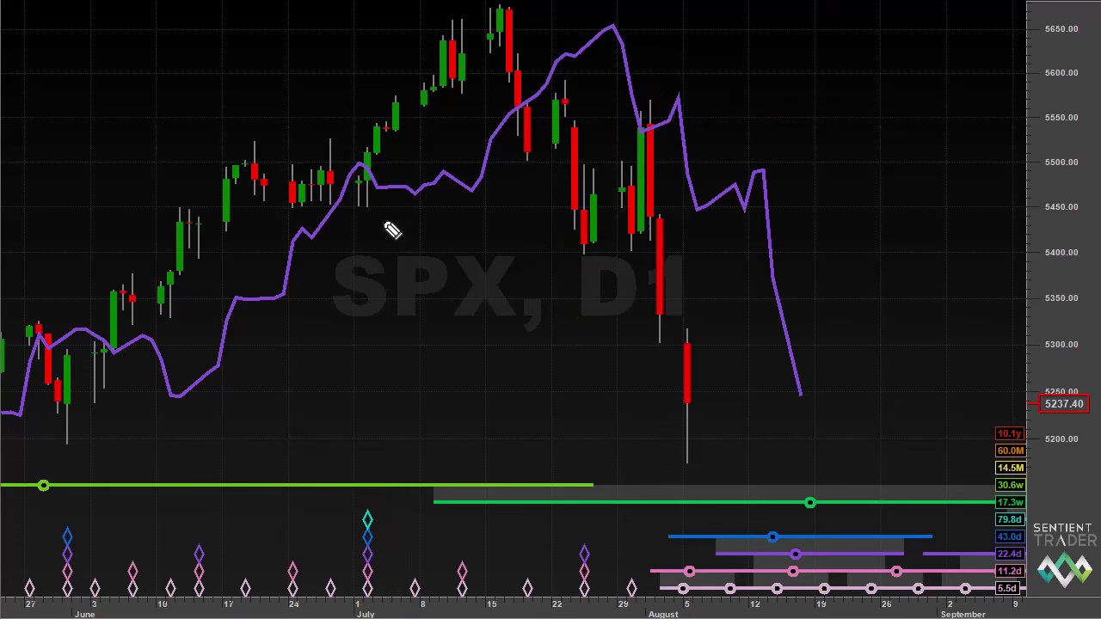
- Mark the early-July low and its diamond stack, and trace the price up to the mid-July peak and down to a circled late-July low
mouse_move(371, 269)
mouse_down()
mouse_move(366, 226)
mouse_move(377, 238)
mouse_up()
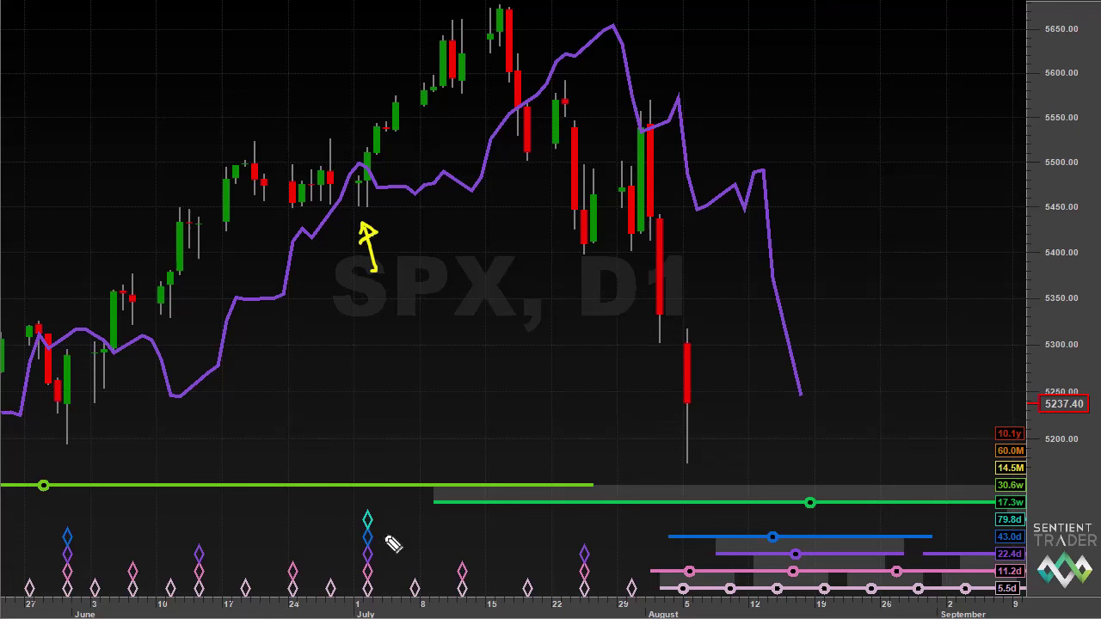
mouse_move(386, 539)
mouse_down()
mouse_move(383, 497)
mouse_move(354, 521)
mouse_move(349, 594)
mouse_move(400, 561)
mouse_up()
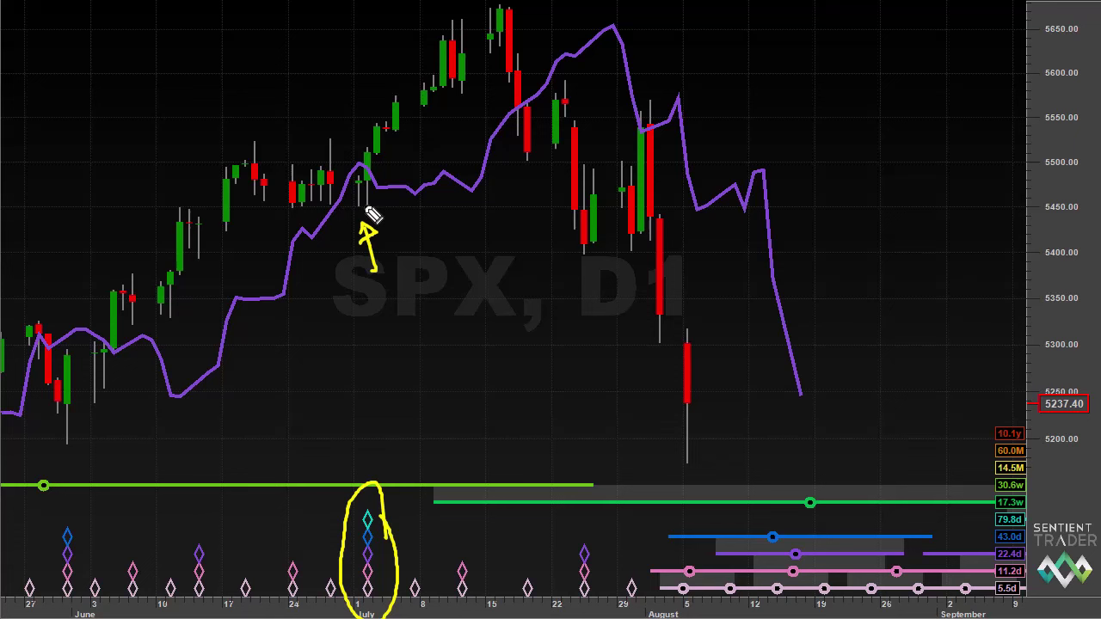
mouse_move(365, 209)
mouse_down()
mouse_move(499, 6)
mouse_move(588, 255)
mouse_up()
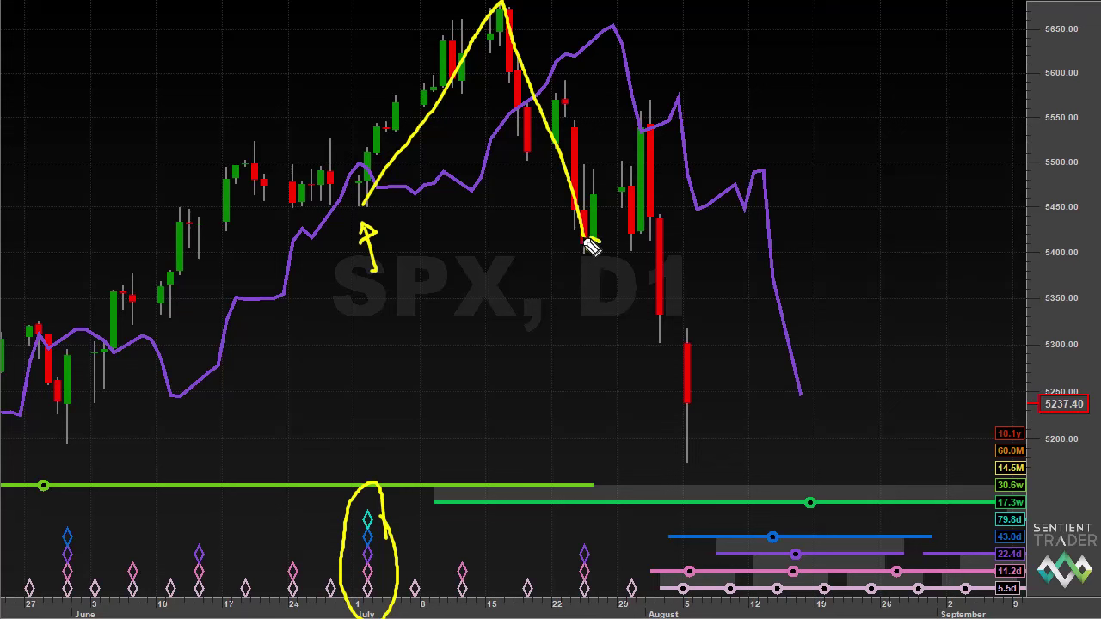
mouse_move(592, 239)
mouse_down()
mouse_move(575, 256)
mouse_move(599, 243)
mouse_up()
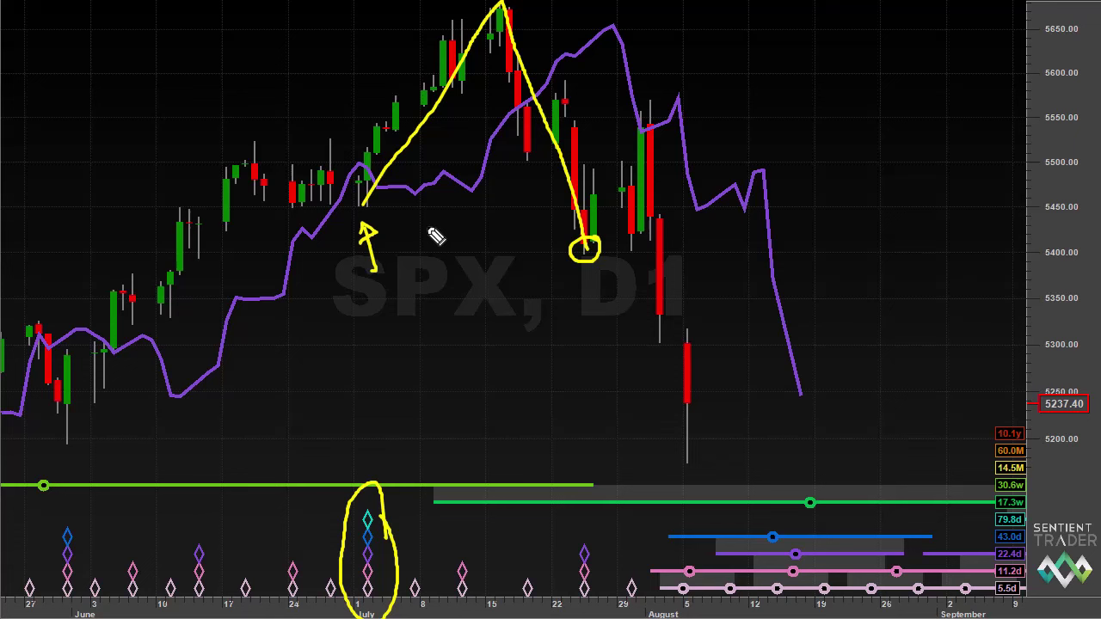
- Draw arrows pointing at the early-July low and its diamond stack, and clear all annotations
mouse_move(421, 226)
mouse_down()
mouse_move(386, 221)
mouse_move(410, 215)
mouse_up()
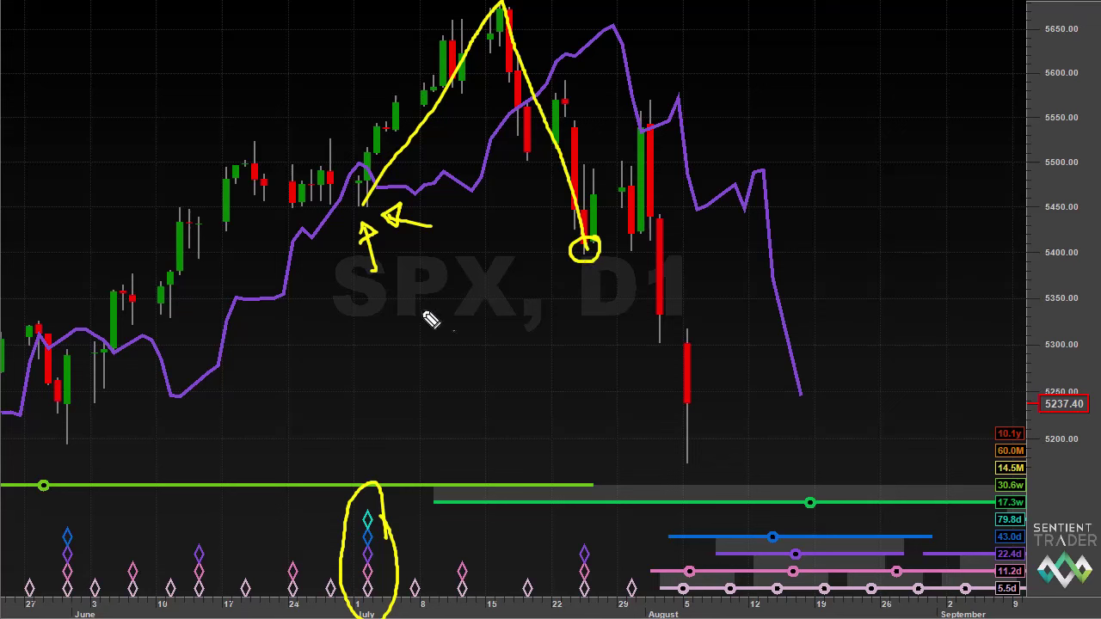
mouse_move(447, 301)
mouse_down()
mouse_move(373, 457)
mouse_move(411, 448)
mouse_move(380, 418)
mouse_up()
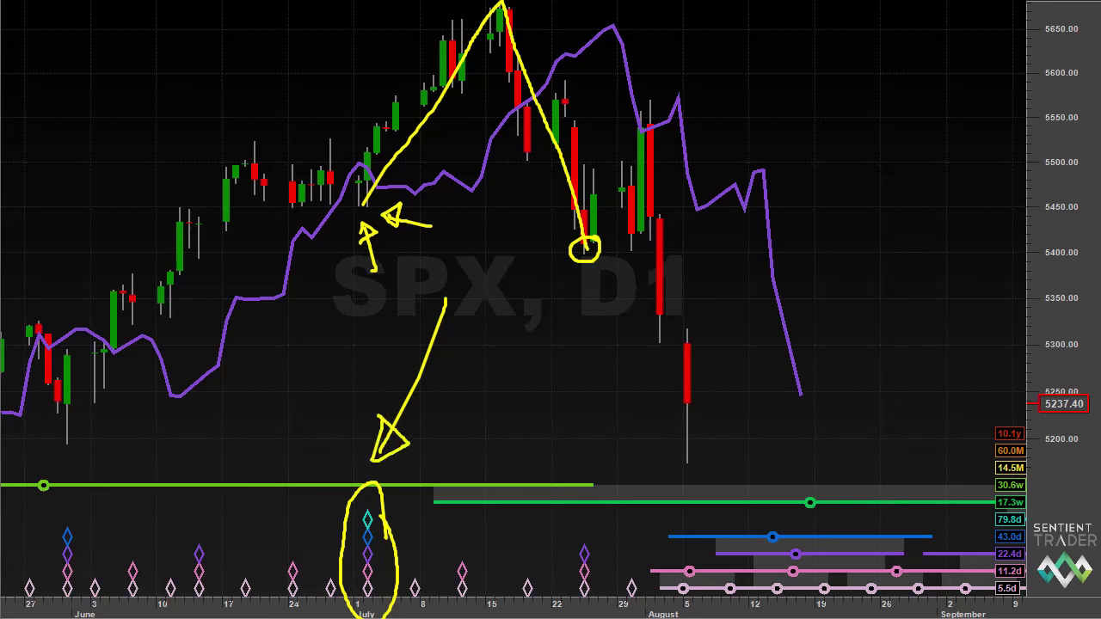
key(Escape)
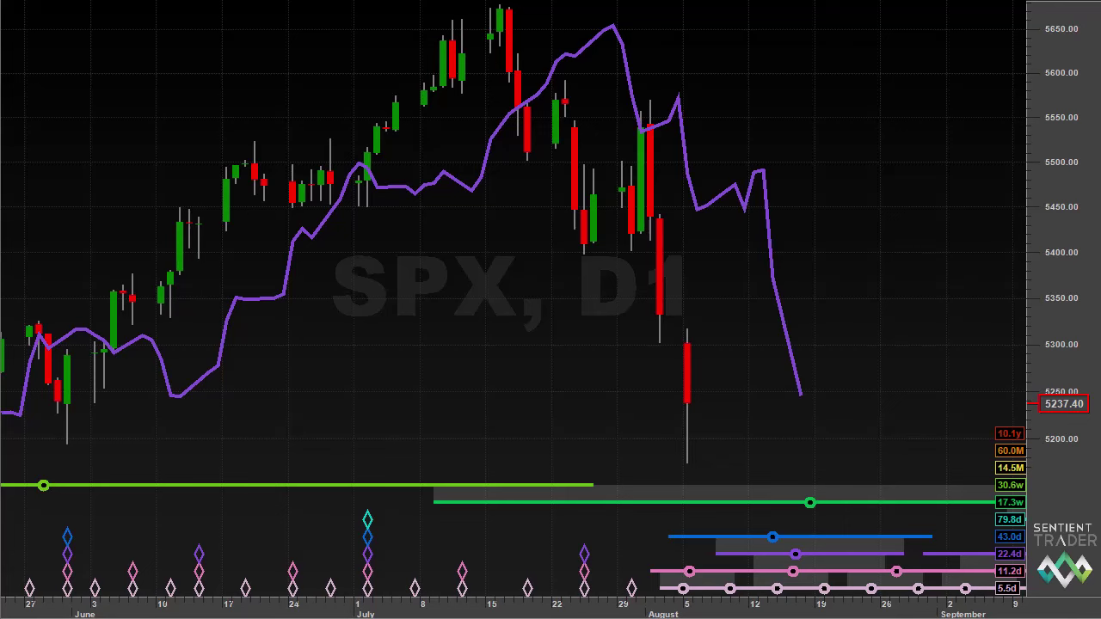
- Trace the price from the April low over a June peak to the early-July low, with a dashed vertical line beneath it
scroll(528, 327, down, 3)
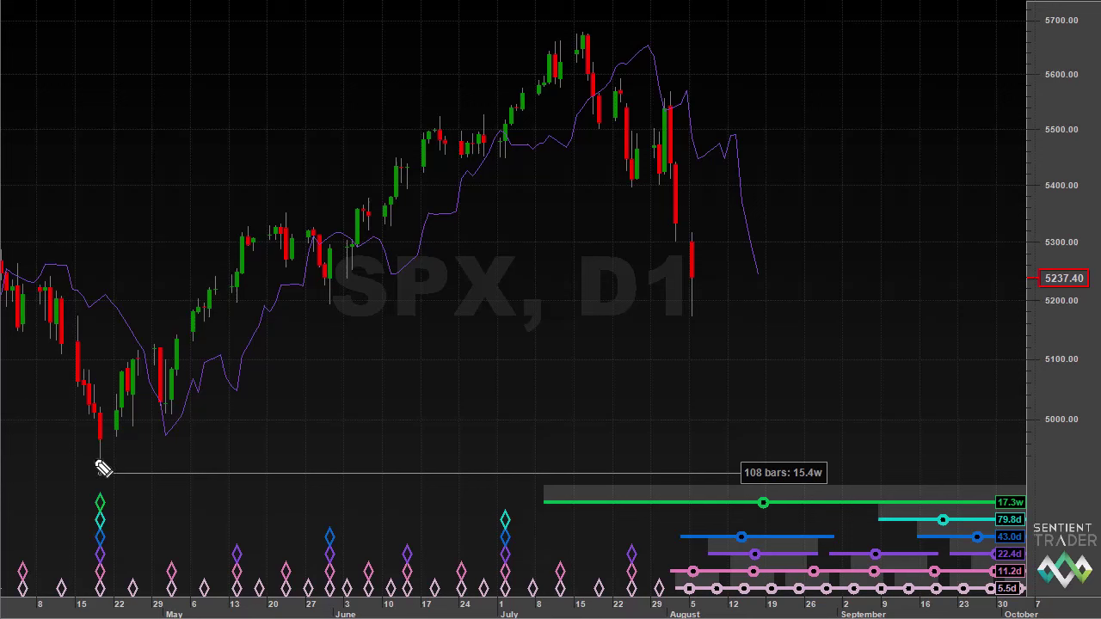
mouse_move(97, 458)
mouse_down()
mouse_move(279, 293)
mouse_move(430, 89)
mouse_move(504, 159)
mouse_move(497, 396)
mouse_up()
drag(497, 408, 498, 456)
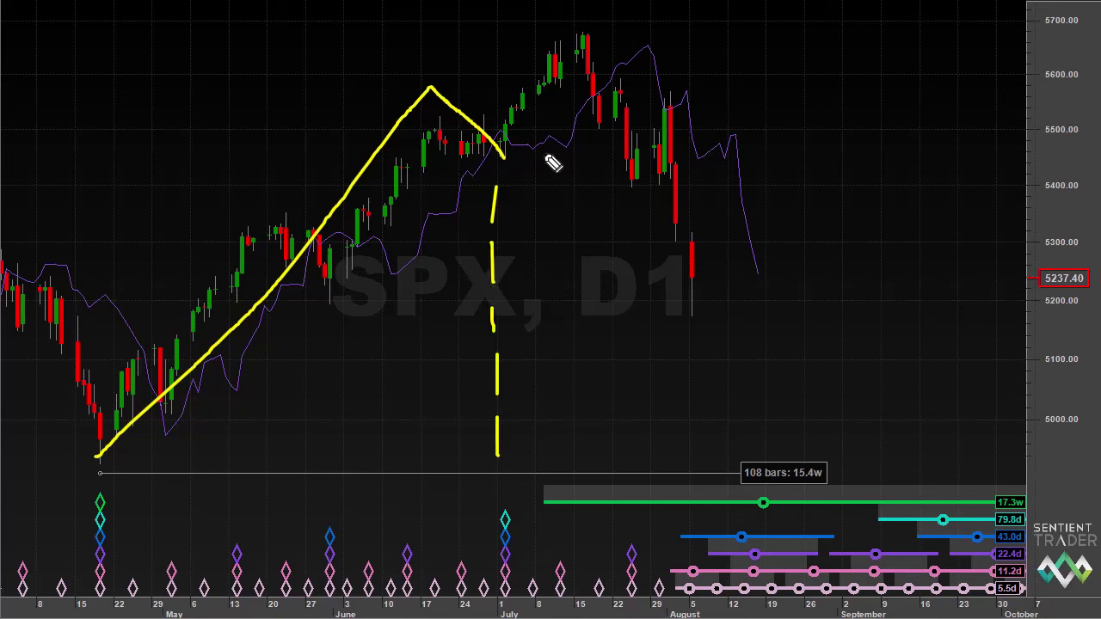
- Trace the rise to the mid-July peak, circle the late-July low, and draw a declining arrow into mid-August
drag(499, 155, 592, 28)
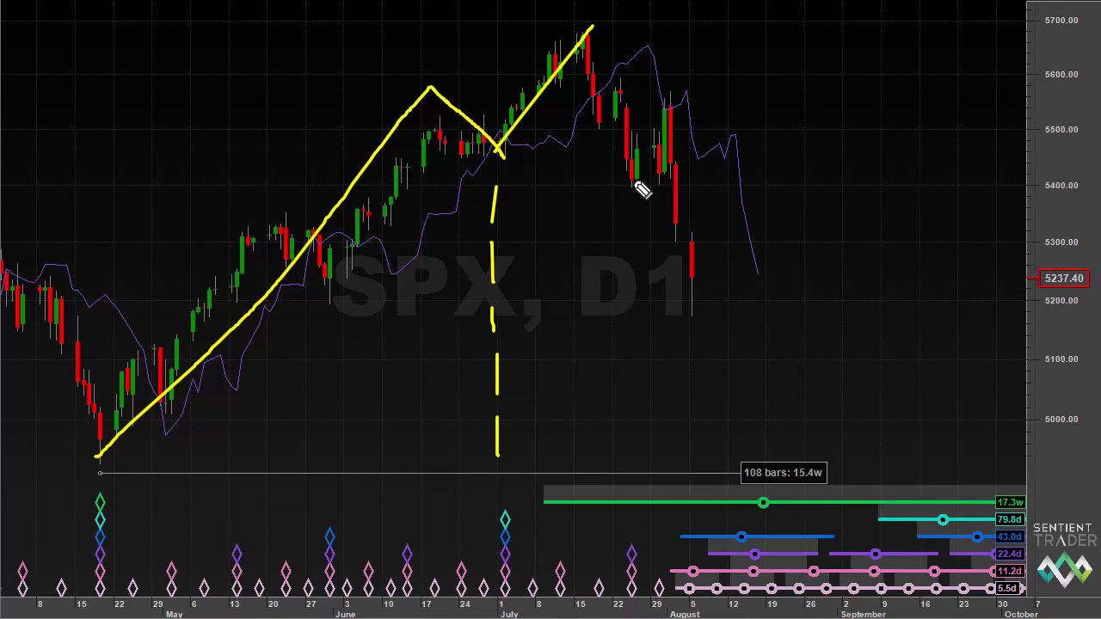
drag(637, 184, 634, 178)
mouse_move(592, 29)
mouse_down()
mouse_move(699, 236)
mouse_move(772, 340)
mouse_move(779, 333)
mouse_move(765, 346)
mouse_move(776, 361)
mouse_move(774, 339)
mouse_up()
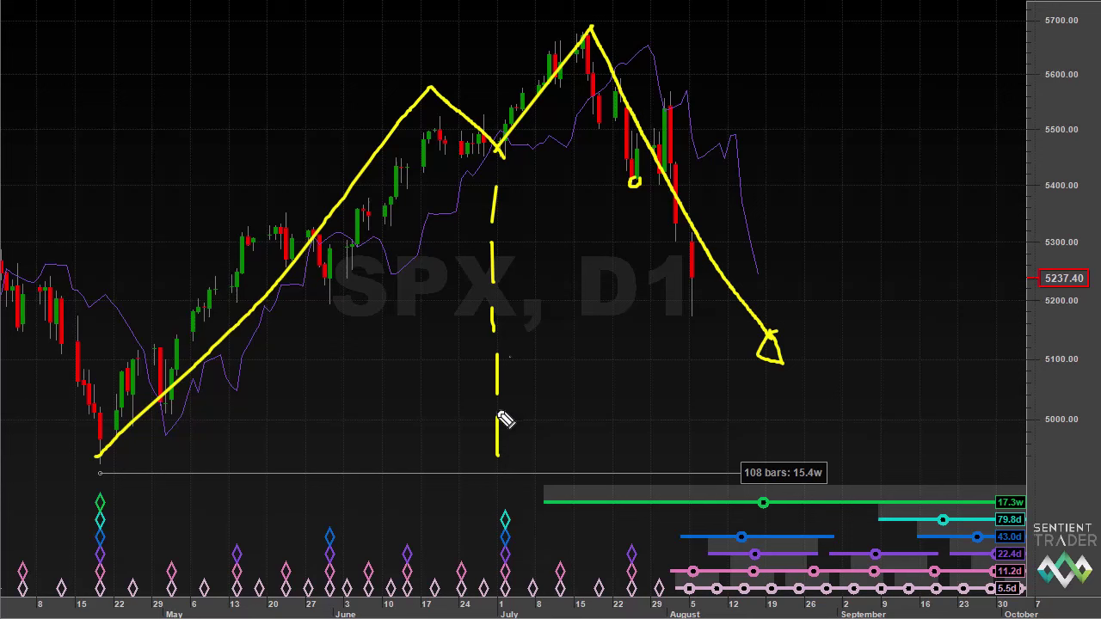
- Point an arrow at the early-July diamond stack, sketch an M-shaped cycle with its middle trough circled, and clear all annotations
mouse_move(581, 411)
mouse_down()
mouse_move(542, 464)
mouse_move(542, 488)
mouse_up()
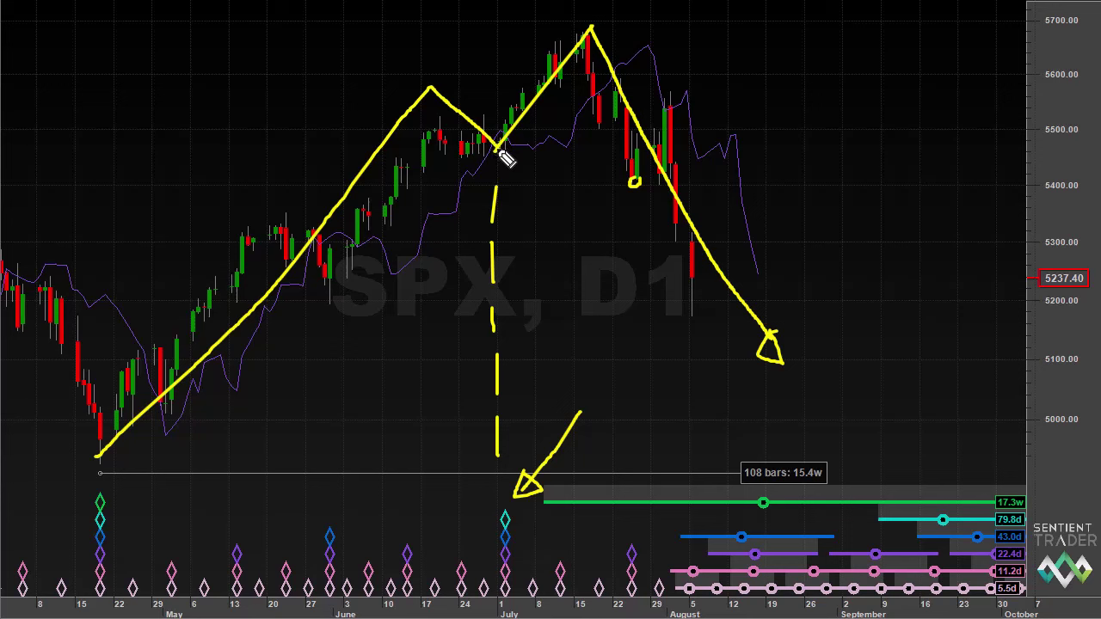
mouse_move(782, 195)
mouse_down()
mouse_move(829, 105)
mouse_move(844, 136)
mouse_move(871, 106)
mouse_move(912, 213)
mouse_up()
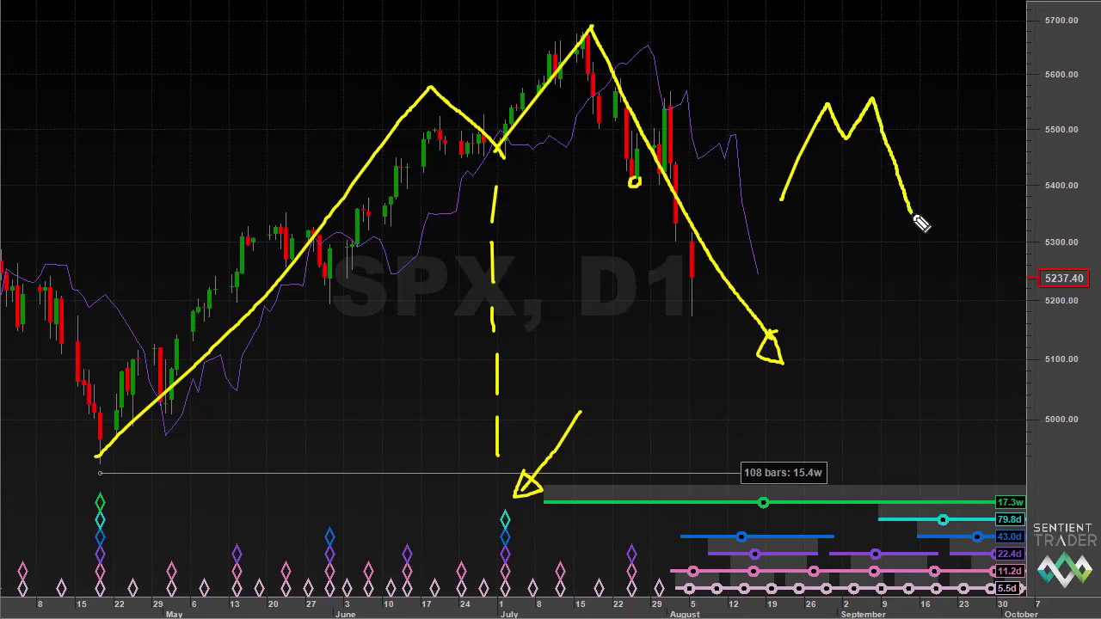
mouse_move(852, 125)
mouse_down()
mouse_move(835, 144)
mouse_move(864, 149)
mouse_move(857, 131)
mouse_up()
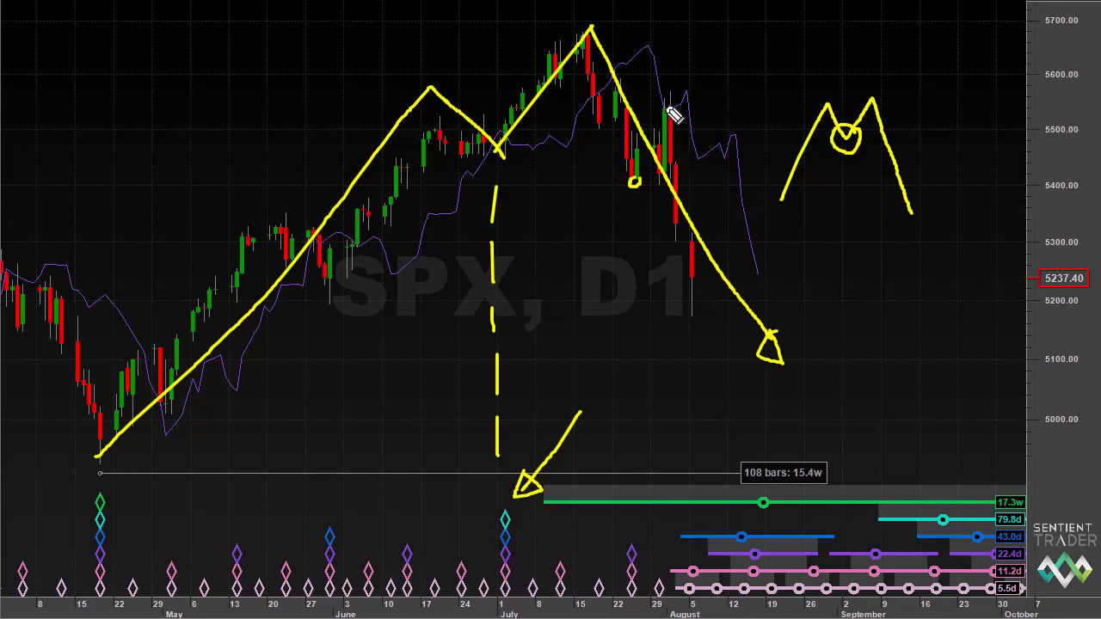
key(e)
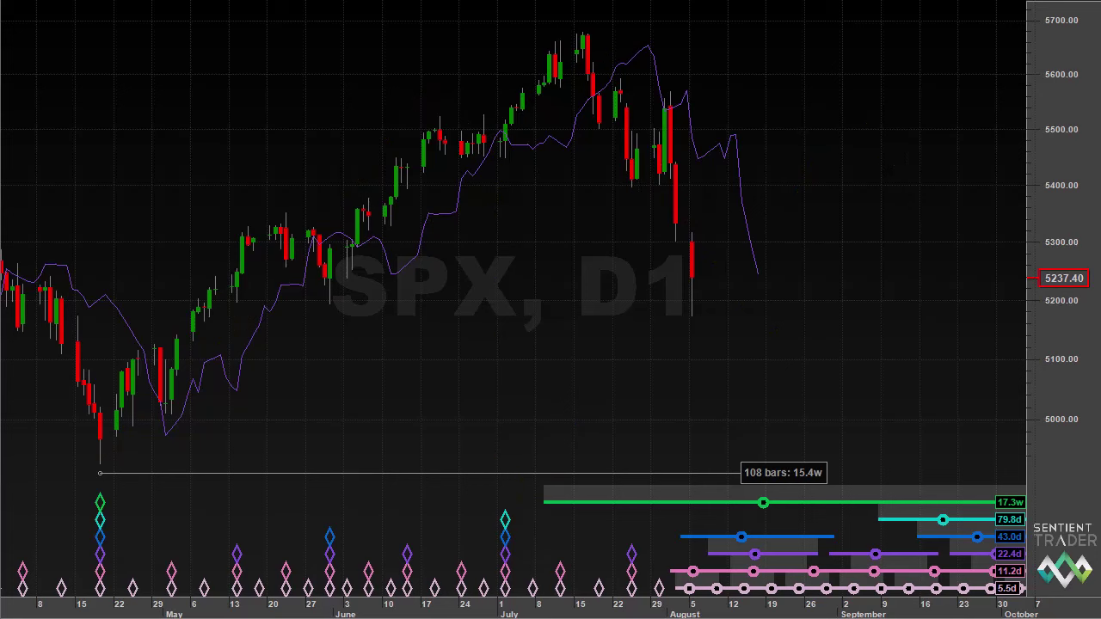
- Outline the mid-August nest of lows with a downward triangle and circle the early-July price low
mouse_move(704, 537)
mouse_down()
mouse_move(736, 599)
mouse_move(777, 578)
mouse_move(800, 537)
mouse_move(712, 531)
mouse_up()
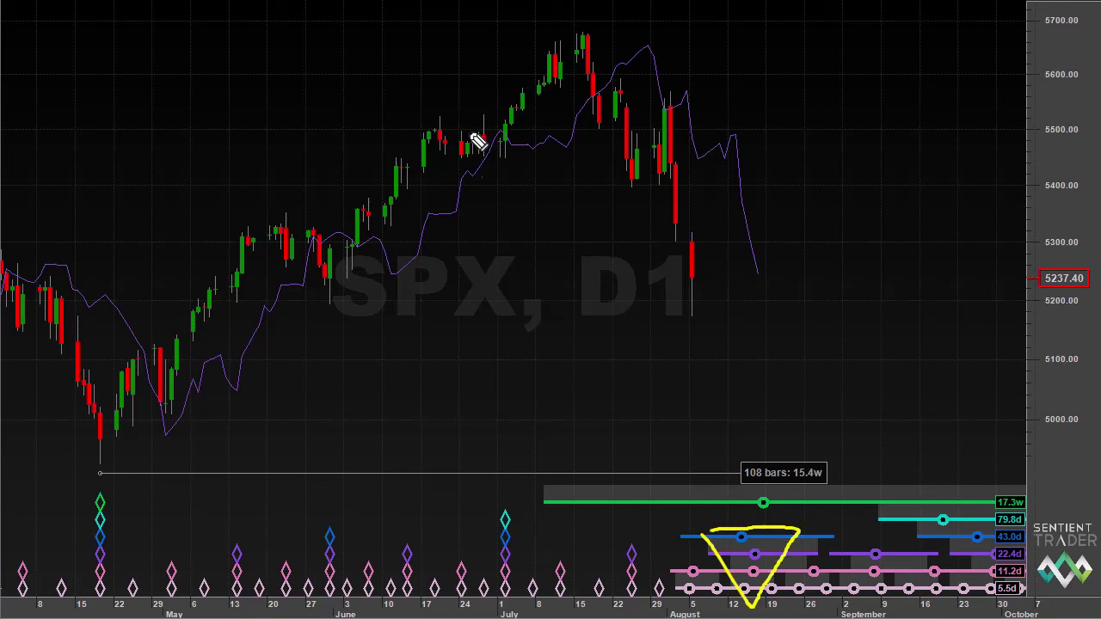
mouse_move(508, 146)
mouse_down()
mouse_move(504, 167)
mouse_move(524, 152)
mouse_move(516, 136)
mouse_up()
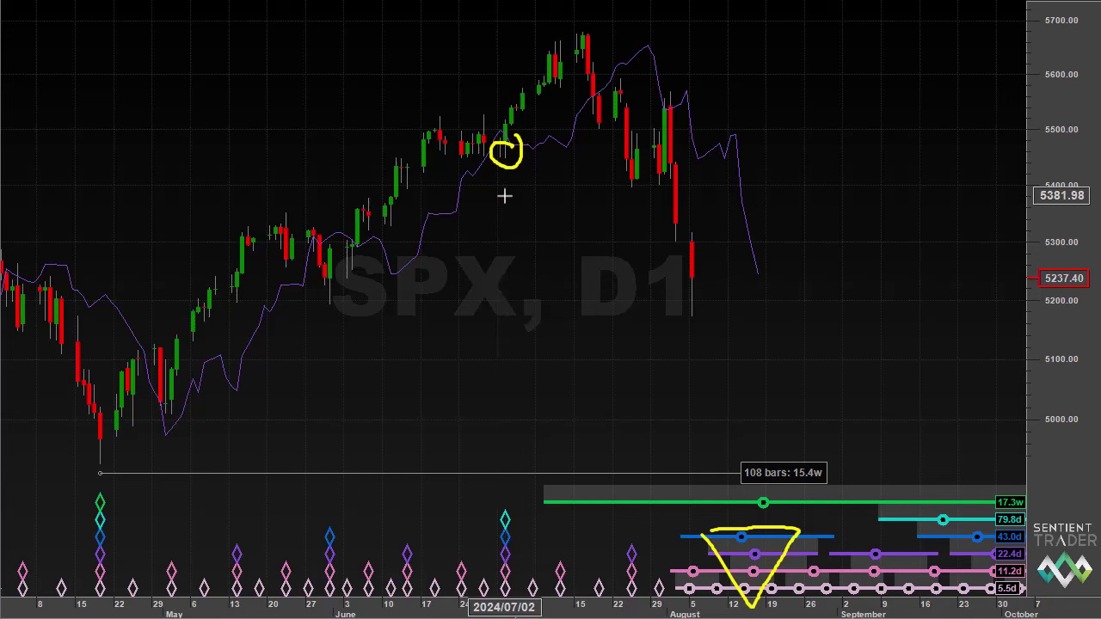
- Measure the time distance from the 2 July 2024 low to the early-August low
drag(504, 196, 708, 357)
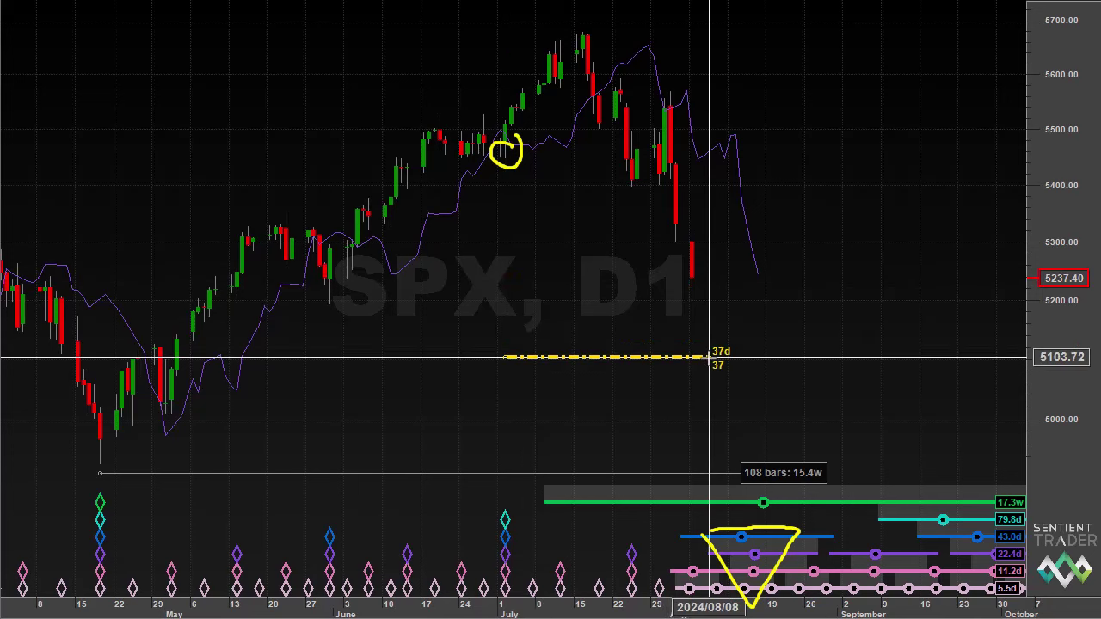
drag(708, 357, 693, 375)
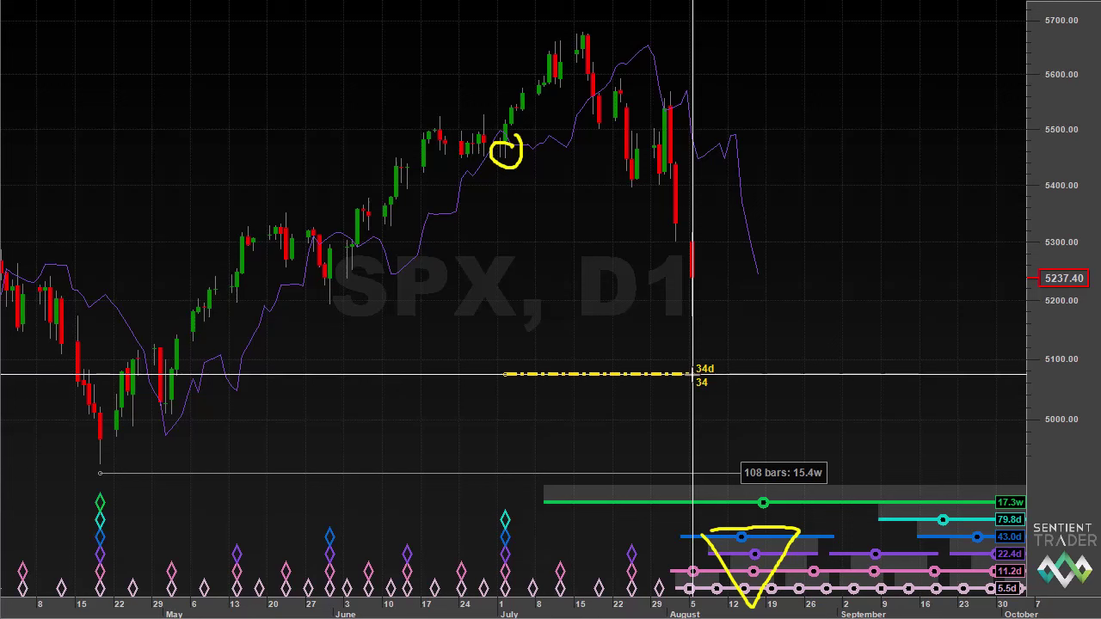
click(693, 374)
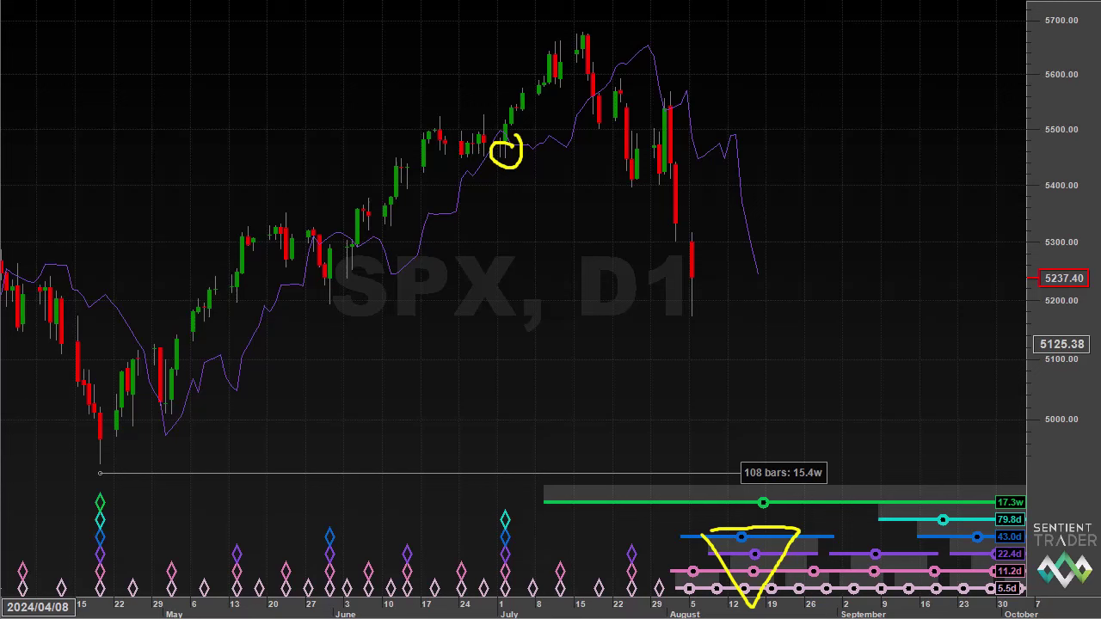
- Draw a down arrow at mid-August and sketch a price path from the early-July low into late September, finishing by clearing the annotations
click(708, 302)
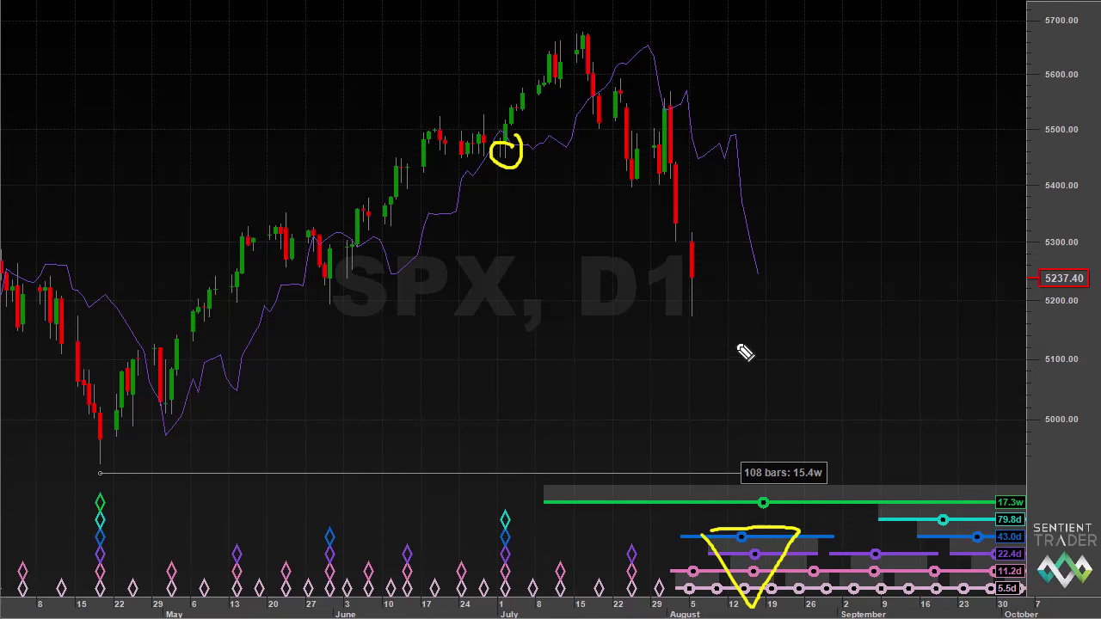
mouse_move(749, 337)
mouse_down()
mouse_move(747, 467)
mouse_move(760, 429)
mouse_move(745, 469)
mouse_up()
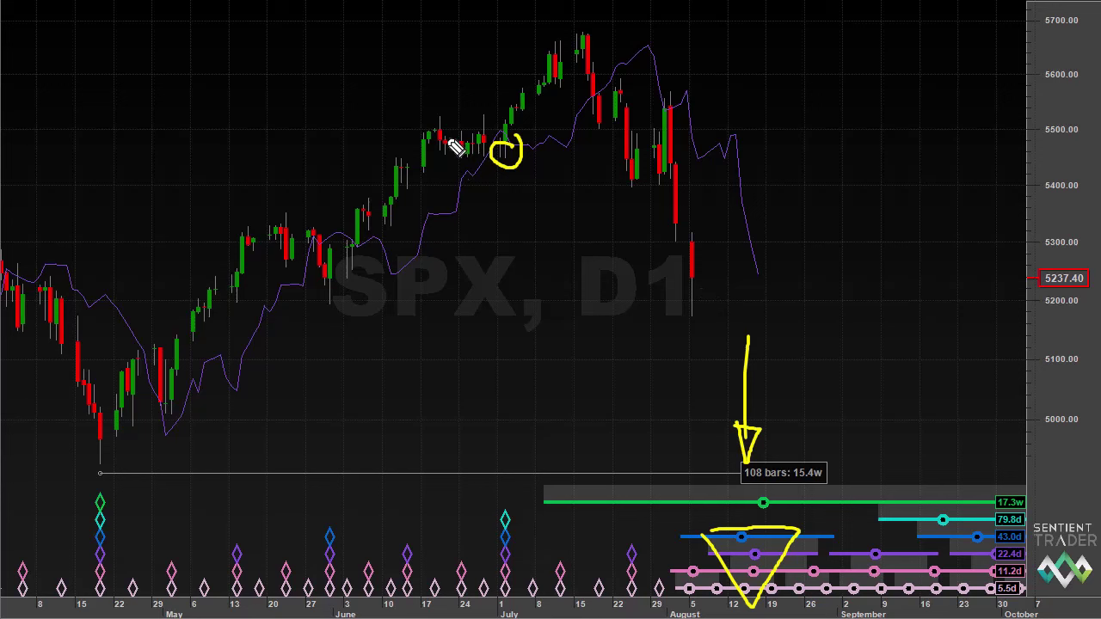
mouse_move(497, 157)
mouse_down()
mouse_move(599, 33)
mouse_move(718, 311)
mouse_move(786, 211)
mouse_move(972, 418)
mouse_up()
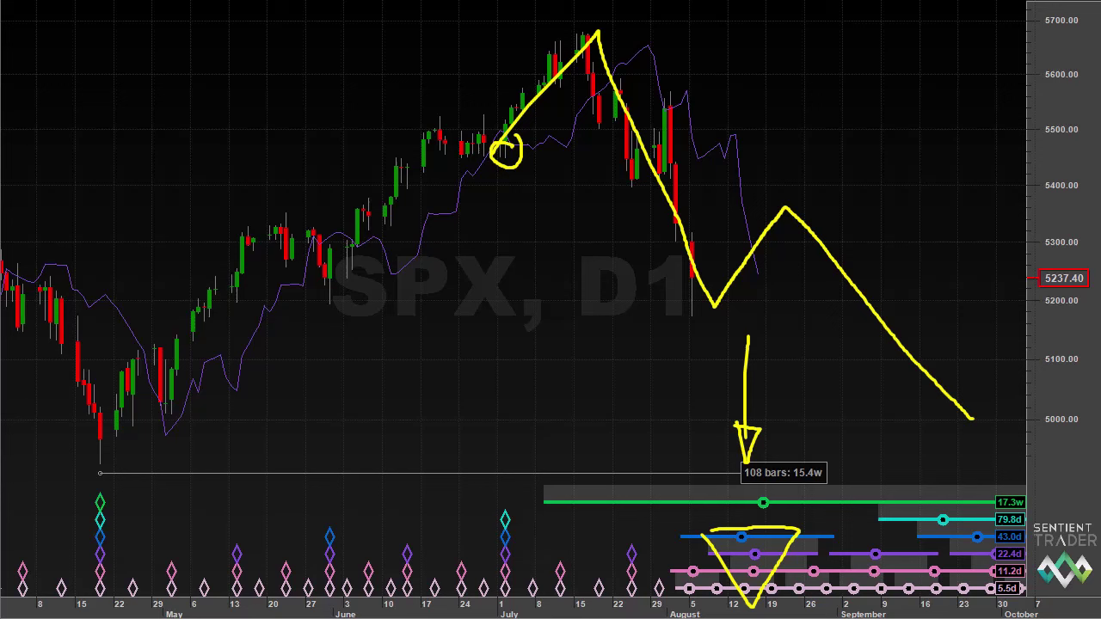
key(e)
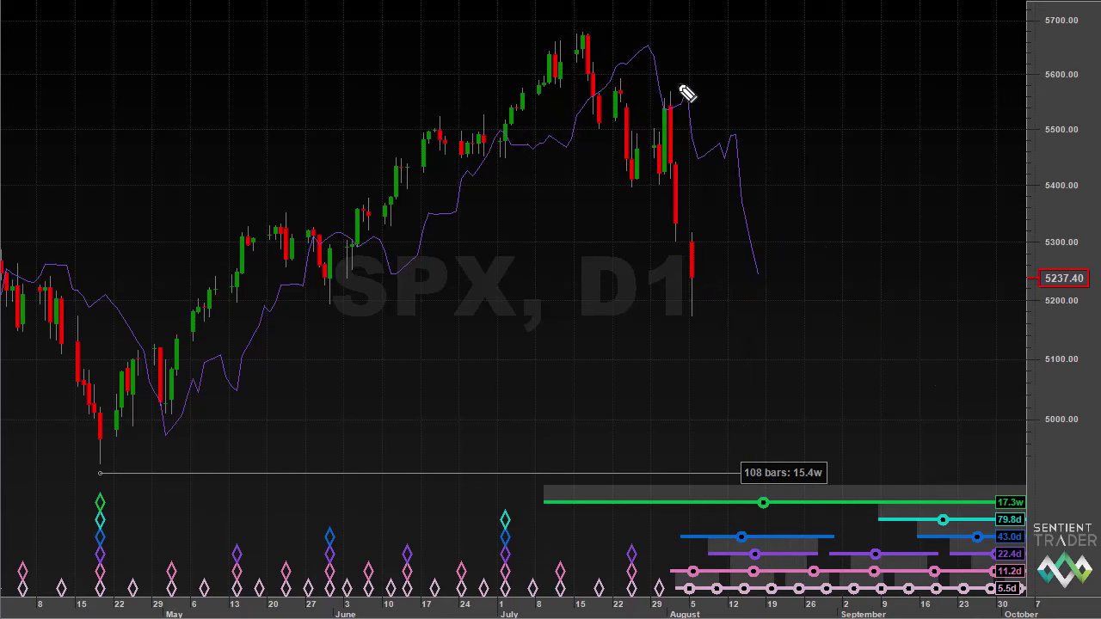
- Point an arrow at and circle the price peak around 1 August, and mark the mid-August 43.0d projection and the 15.4w distance label
mouse_move(851, 79)
mouse_down()
mouse_move(799, 66)
mouse_move(703, 109)
mouse_move(728, 109)
mouse_move(717, 94)
mouse_up()
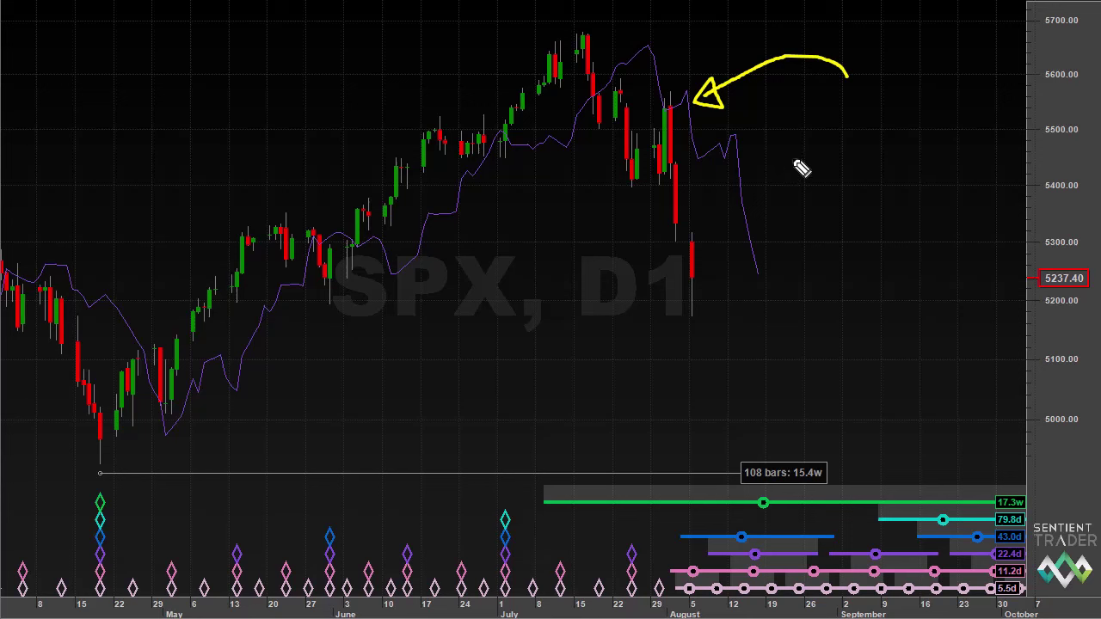
drag(635, 533, 640, 527)
mouse_move(686, 69)
mouse_down()
mouse_move(663, 69)
mouse_move(667, 138)
mouse_move(692, 97)
mouse_move(688, 75)
mouse_up()
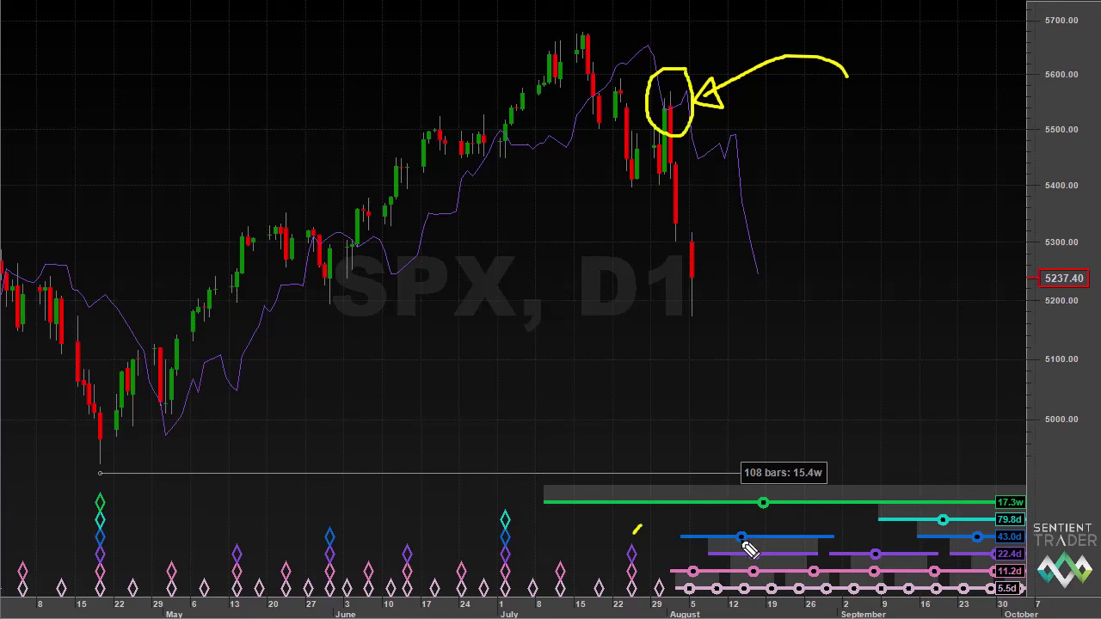
mouse_move(740, 464)
mouse_down()
mouse_move(740, 523)
mouse_move(751, 500)
mouse_move(740, 525)
mouse_up()
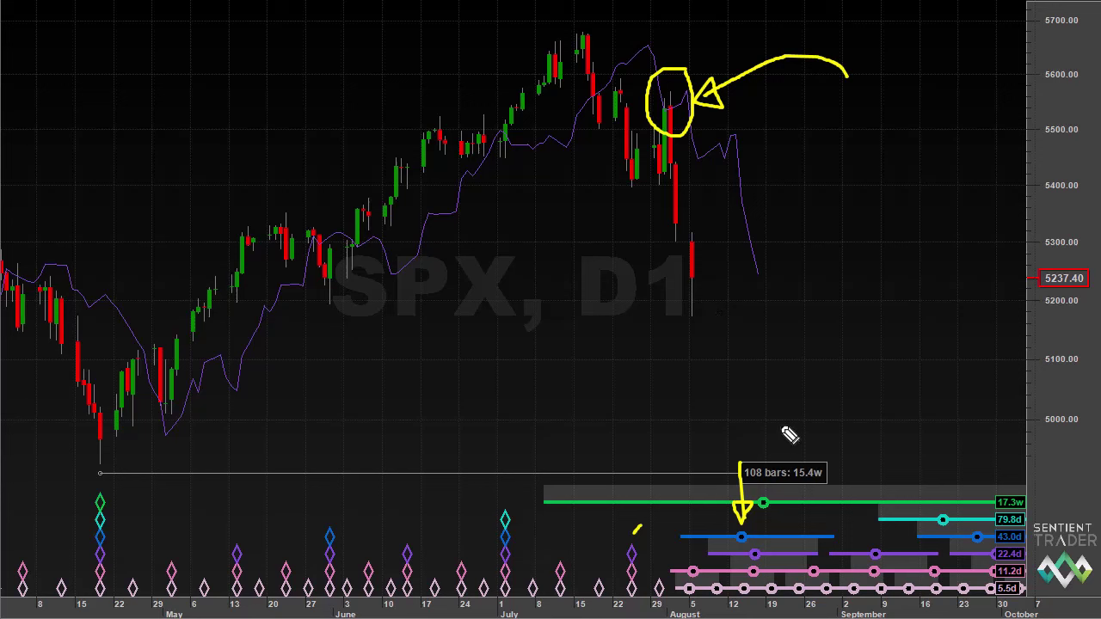
mouse_move(830, 449)
mouse_down()
mouse_move(759, 442)
mouse_move(735, 484)
mouse_move(823, 508)
mouse_move(829, 444)
mouse_up()
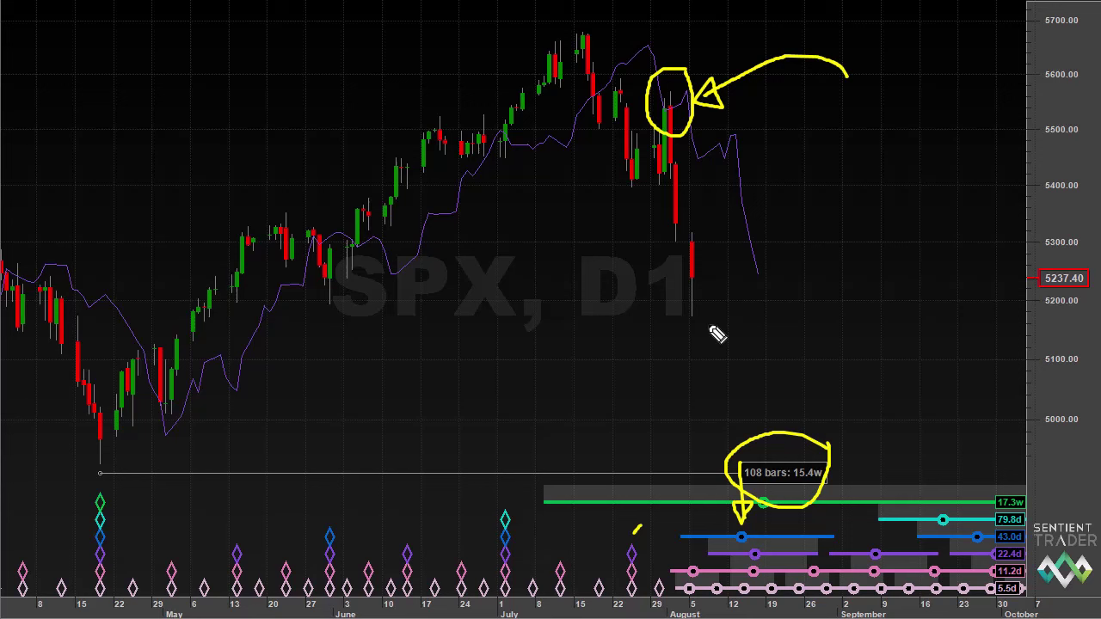
- Point arrows at the mid-April purple line and the mid-April price low, and clear all annotations
drag(127, 234, 168, 171)
mouse_move(102, 303)
mouse_down()
mouse_move(128, 234)
mouse_move(101, 304)
mouse_move(136, 276)
mouse_move(107, 249)
mouse_up()
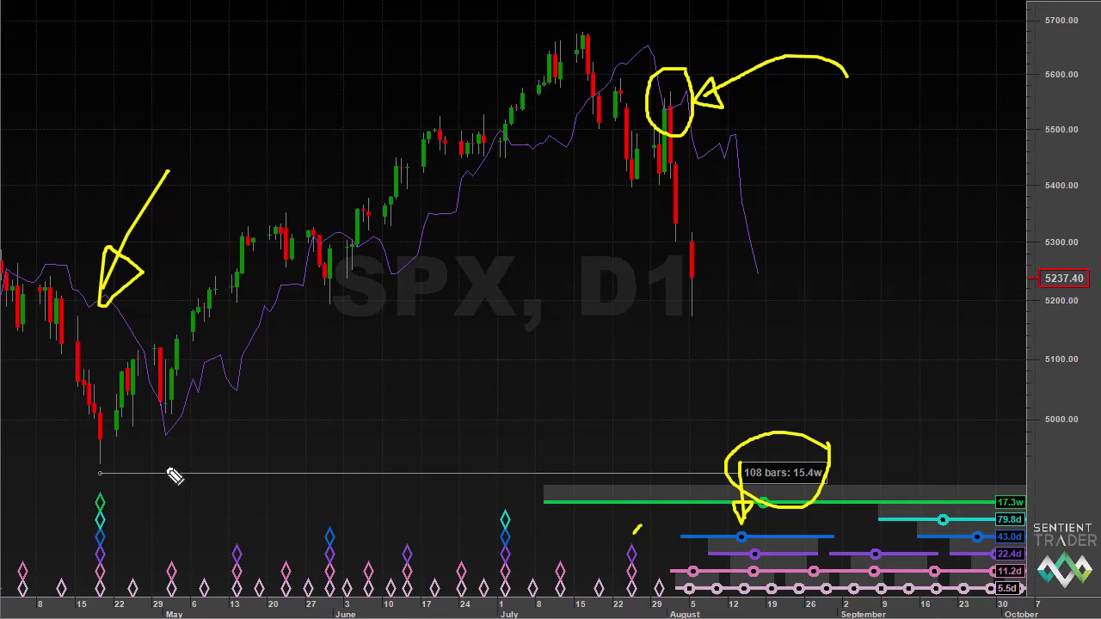
mouse_move(358, 421)
mouse_down()
mouse_move(291, 458)
mouse_move(129, 465)
mouse_move(116, 452)
mouse_move(133, 480)
mouse_move(141, 456)
mouse_up()
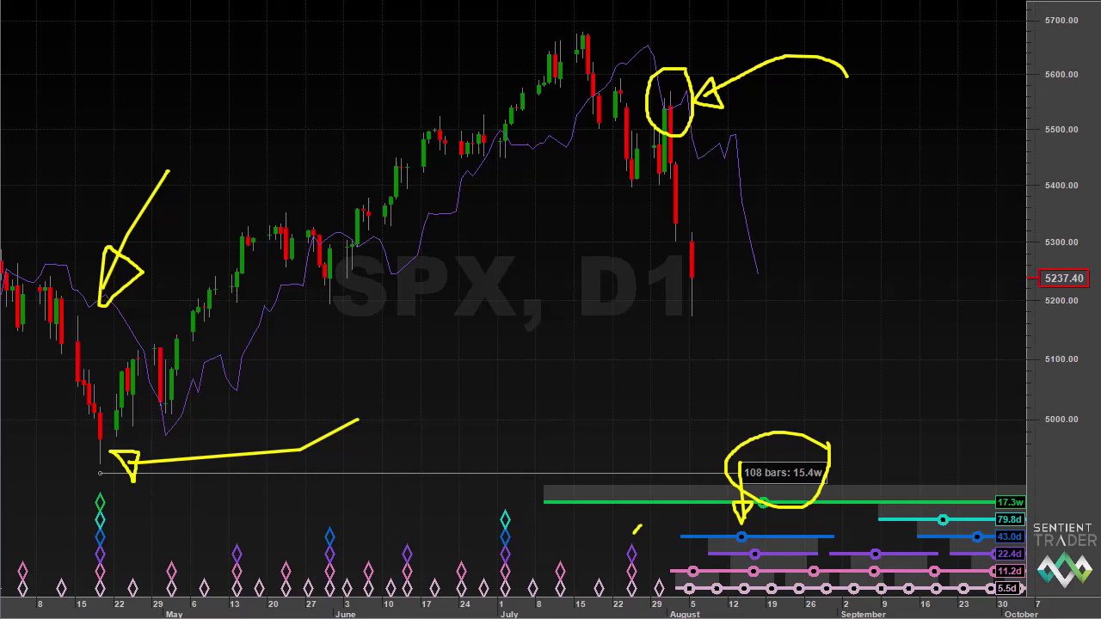
key(Escape)
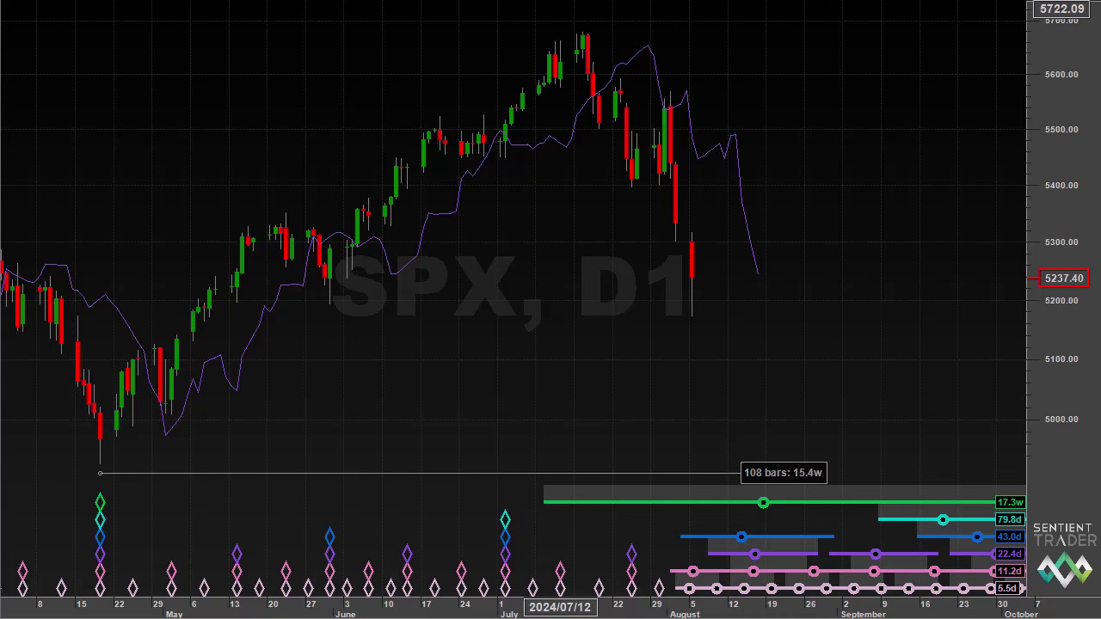
- Switch to the longer SPX chart with the 16.0w phasing, point an arrow at the late-October 2023 diamond stack, and circle the mid-March stack
click(560, 8)
click(481, 72)
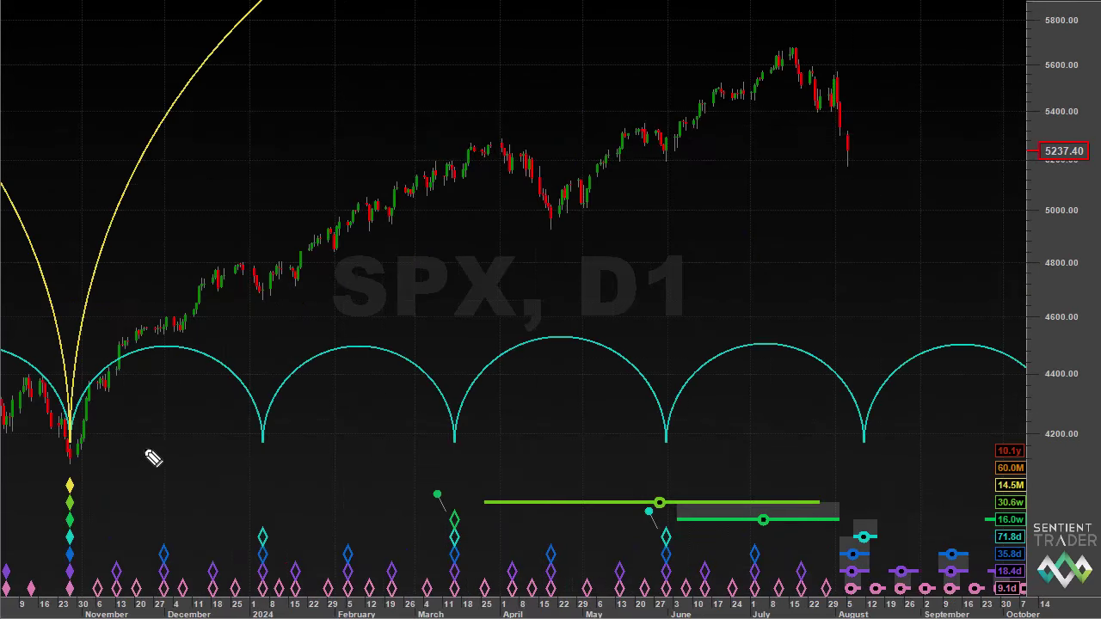
mouse_move(177, 435)
mouse_down()
mouse_move(84, 489)
mouse_move(114, 493)
mouse_up()
click(110, 476)
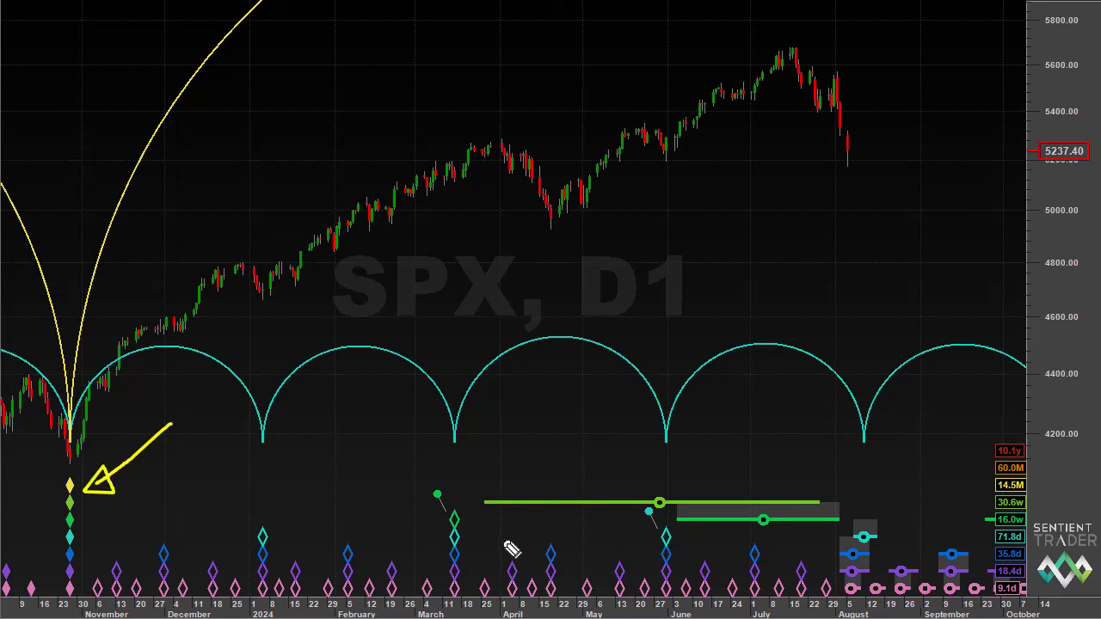
mouse_move(496, 550)
mouse_down()
mouse_move(465, 489)
mouse_move(431, 520)
mouse_move(427, 602)
mouse_move(498, 559)
mouse_up()
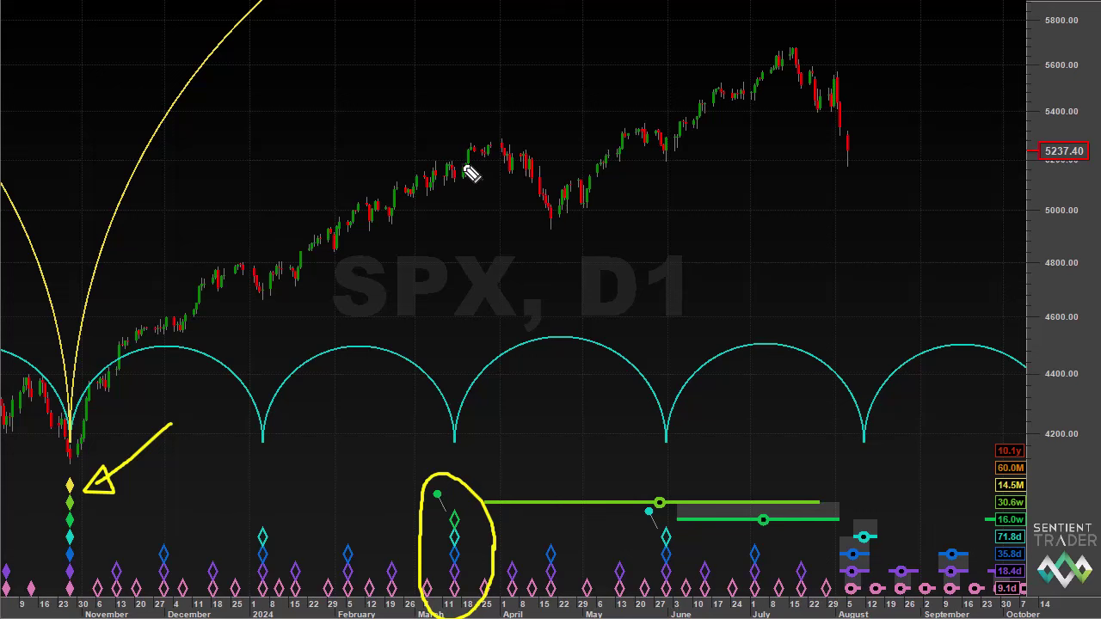
- Circle the mid-March, mid-April and late-May price lows, extend a vertical line below the April low, and trace the price path connecting them
mouse_move(465, 167)
mouse_down()
mouse_move(471, 184)
mouse_move(467, 166)
mouse_up()
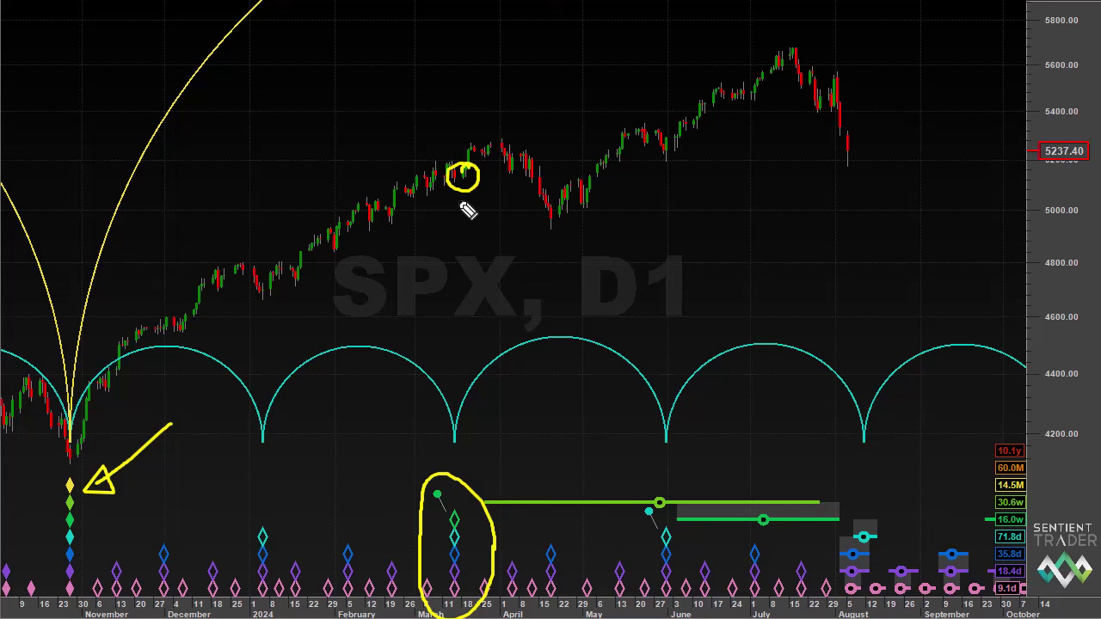
mouse_move(571, 225)
mouse_down()
mouse_move(531, 236)
mouse_move(570, 226)
mouse_up()
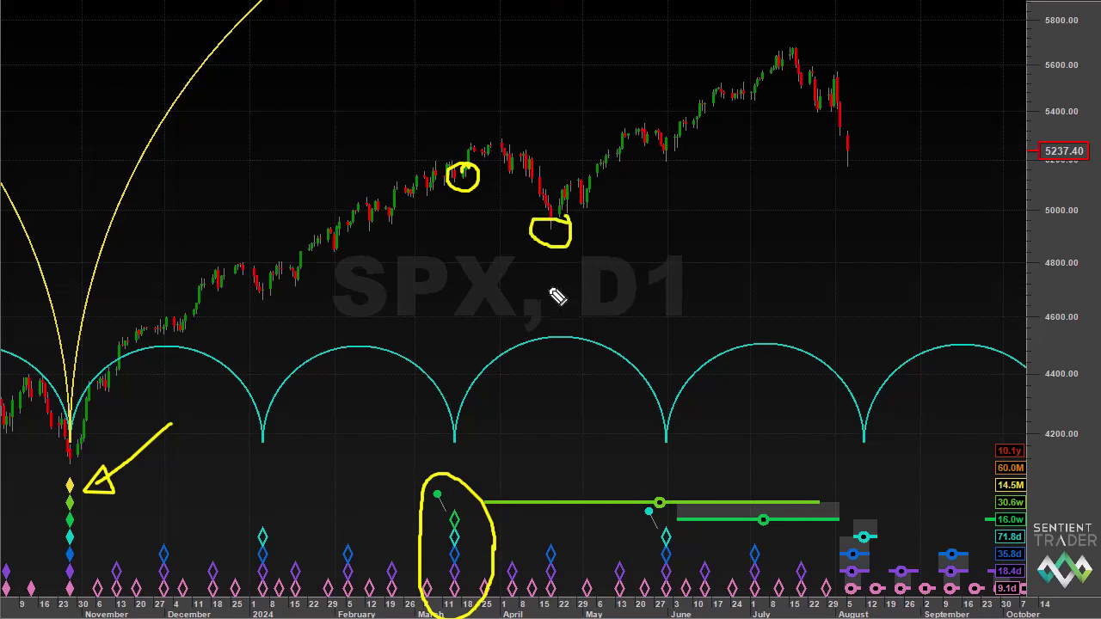
drag(548, 284, 551, 512)
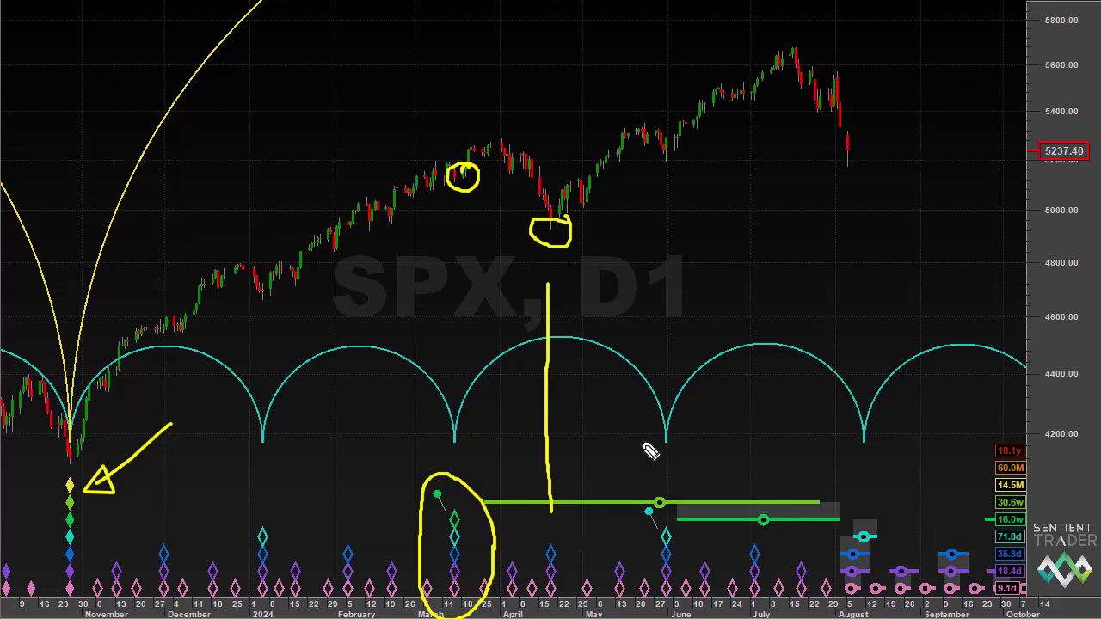
mouse_move(676, 152)
mouse_down()
mouse_move(671, 179)
mouse_move(677, 153)
mouse_up()
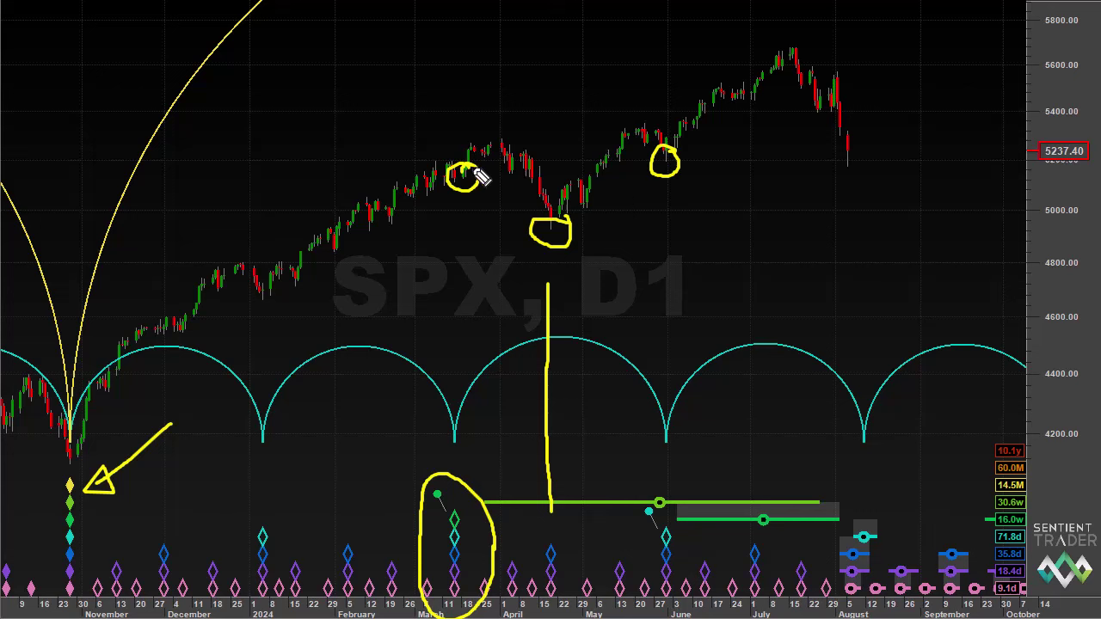
mouse_move(457, 183)
mouse_down()
mouse_move(509, 151)
mouse_move(558, 233)
mouse_move(656, 127)
mouse_move(678, 168)
mouse_up()
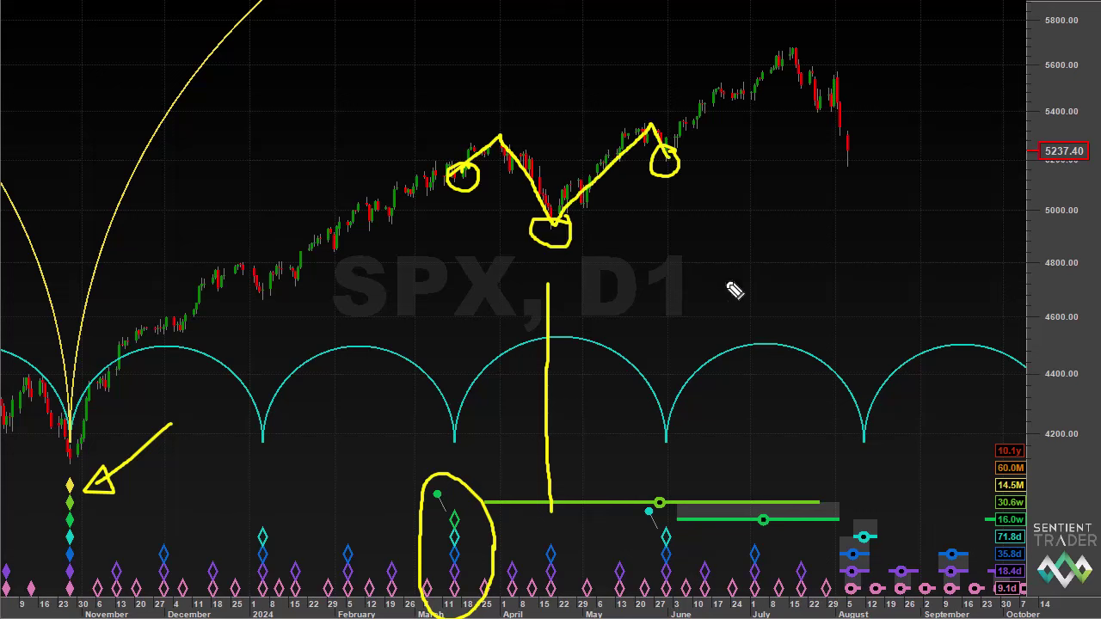
- Sketch an M shape and a second one with a deeper middle trough, and outline the early-August nest of lows with a downward triangle
mouse_move(666, 296)
mouse_down()
mouse_move(696, 230)
mouse_move(710, 268)
mouse_move(739, 230)
mouse_move(759, 294)
mouse_up()
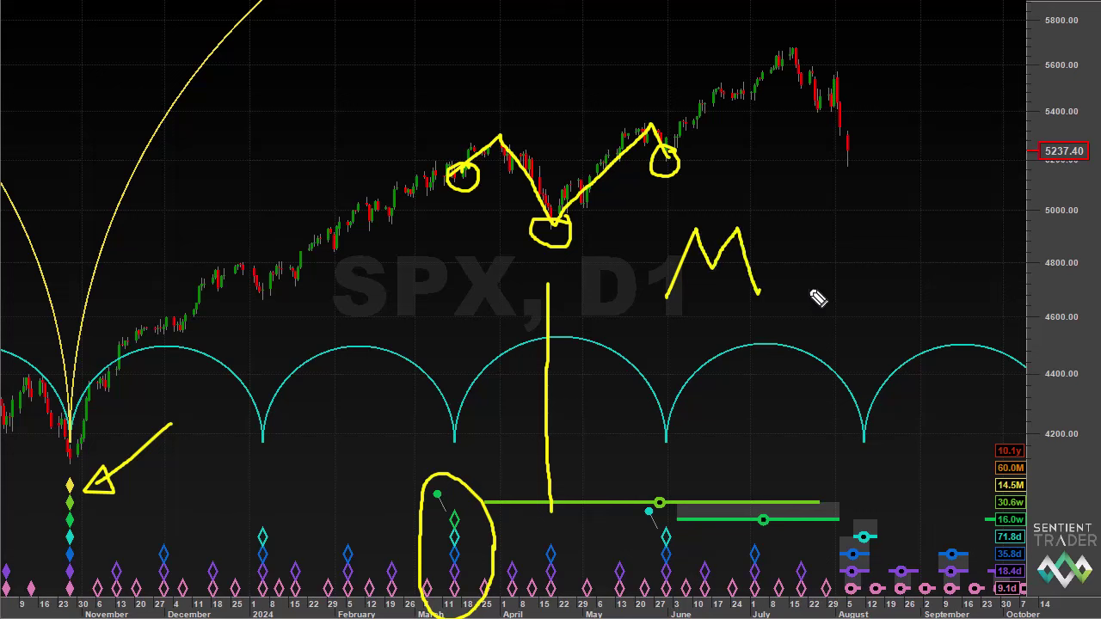
mouse_move(807, 291)
mouse_down()
mouse_move(823, 277)
mouse_move(862, 306)
mouse_move(877, 342)
mouse_move(913, 266)
mouse_move(926, 293)
mouse_up()
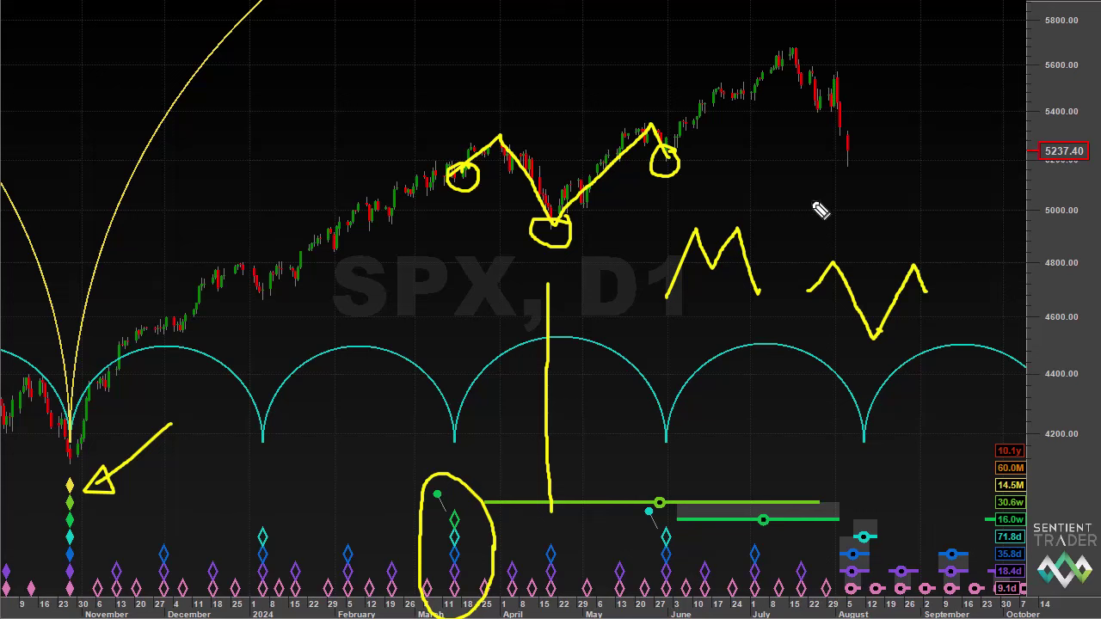
mouse_move(809, 503)
mouse_down()
mouse_move(850, 597)
mouse_move(895, 512)
mouse_move(872, 498)
mouse_move(809, 497)
mouse_up()
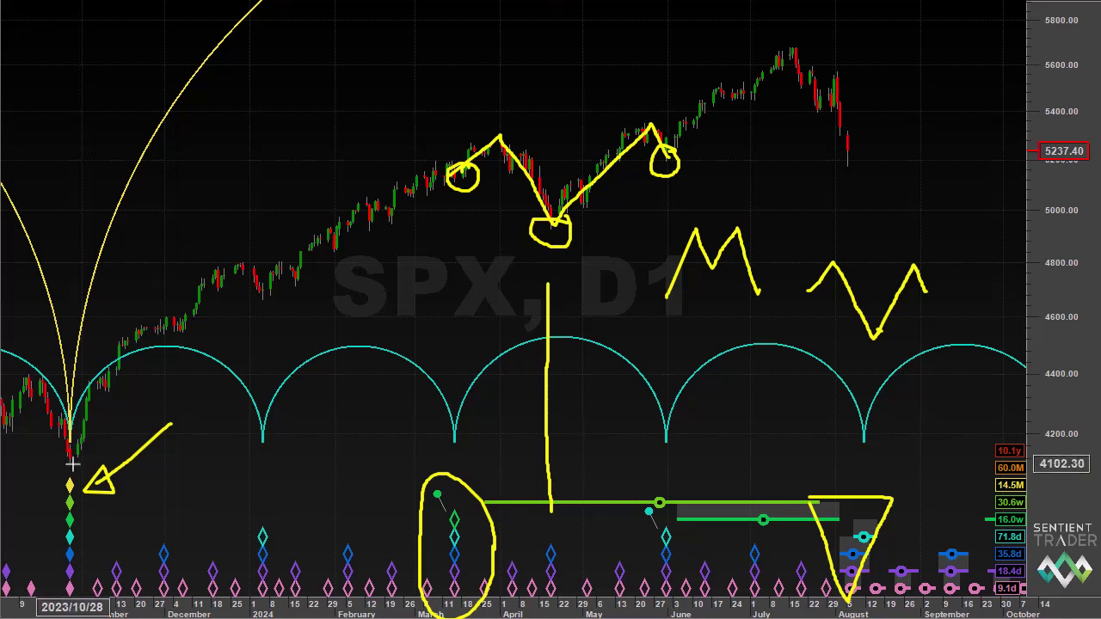
- Measure the time distance from the late-October 2023 low to the late-July and early-August lows, and clear all annotations
drag(69, 471, 818, 224)
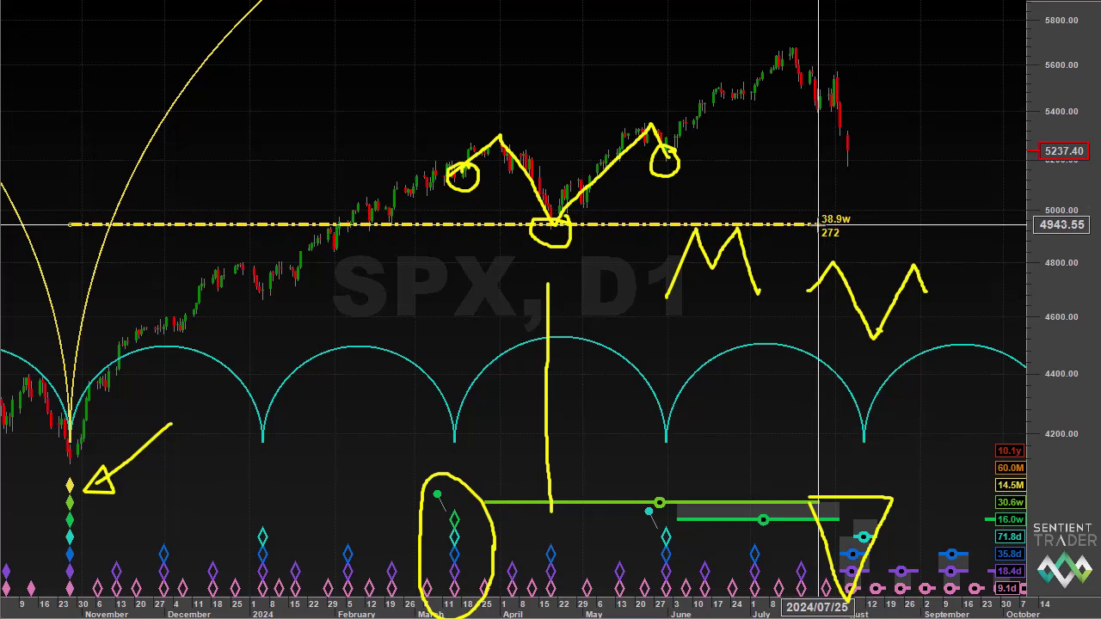
drag(818, 225, 818, 225)
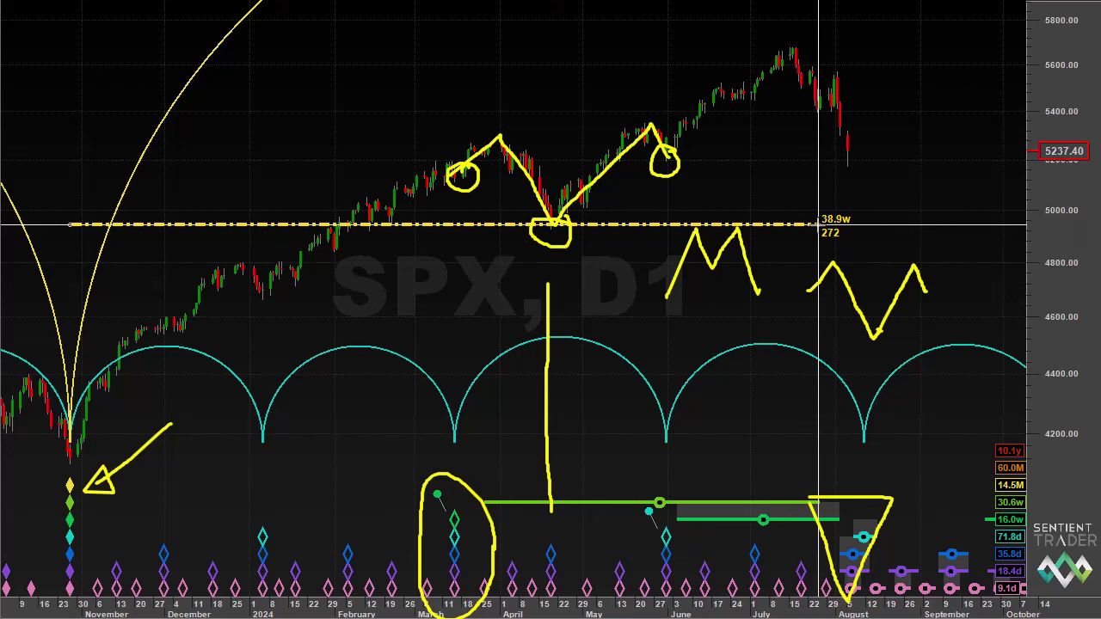
drag(818, 224, 851, 231)
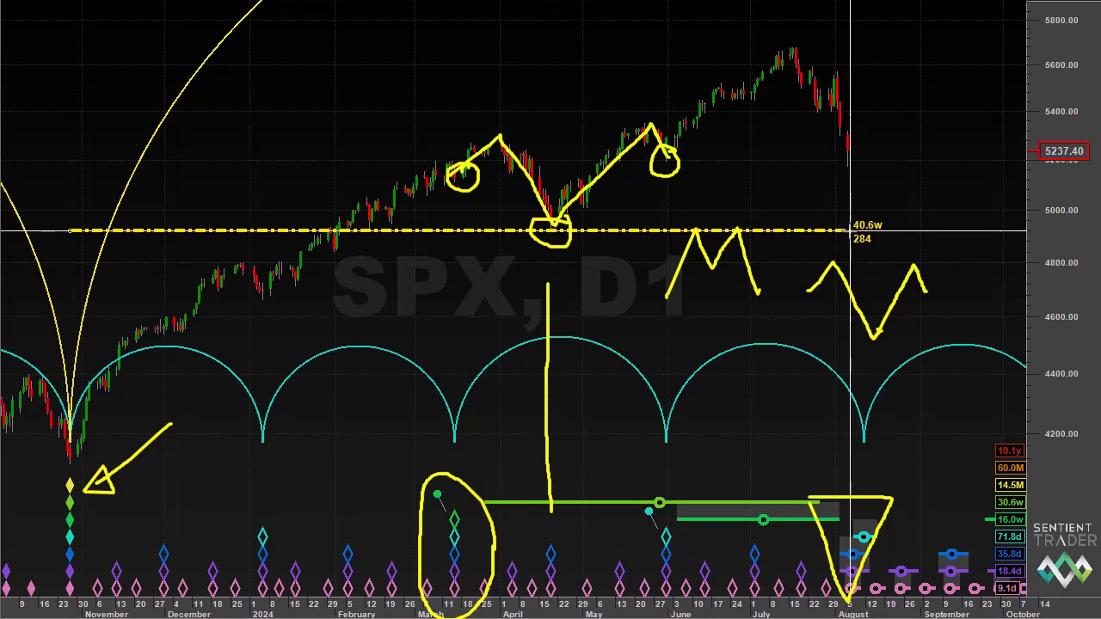
click(852, 231)
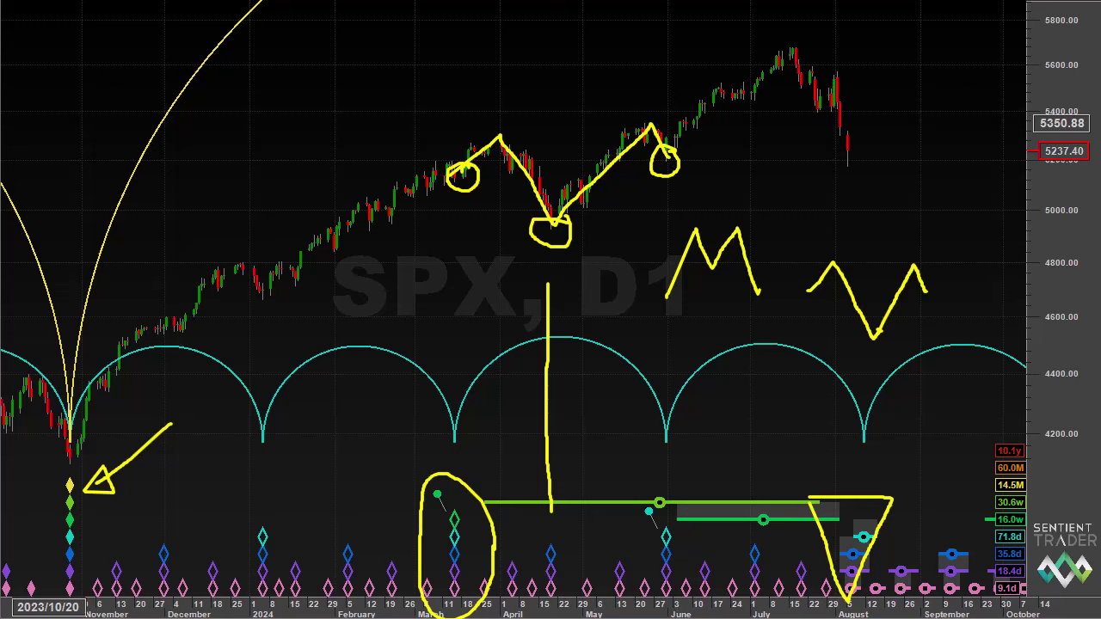
key(Escape)
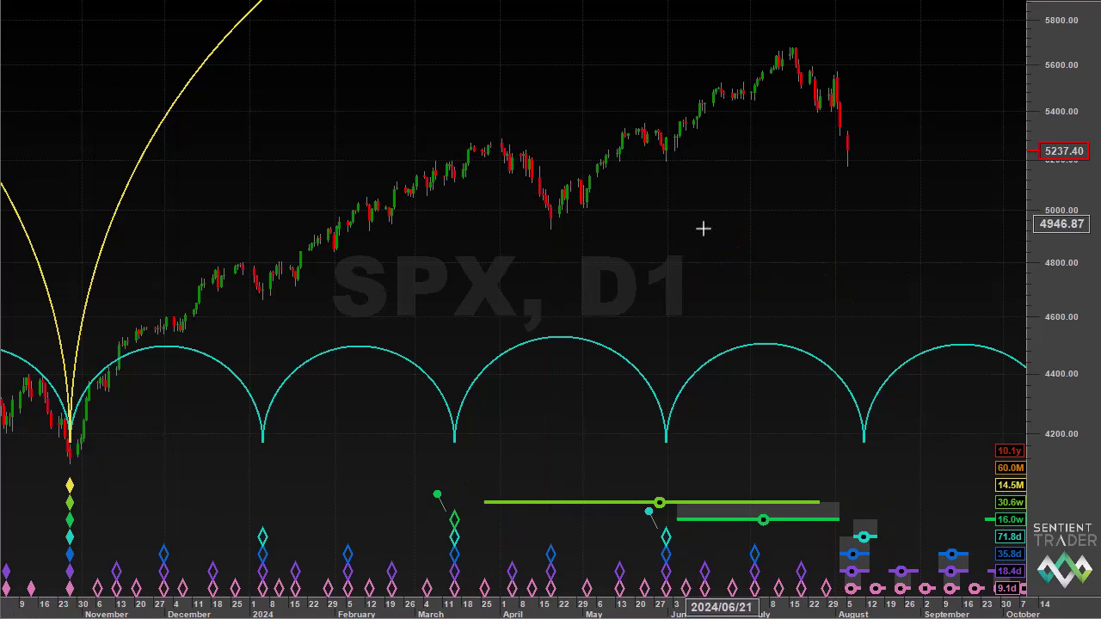
- Show the bold purple line on the close-up June–August chart, circle the peak near 1 August, outline the early-August nest, and clear the marks
drag(618, 81, 872, 312)
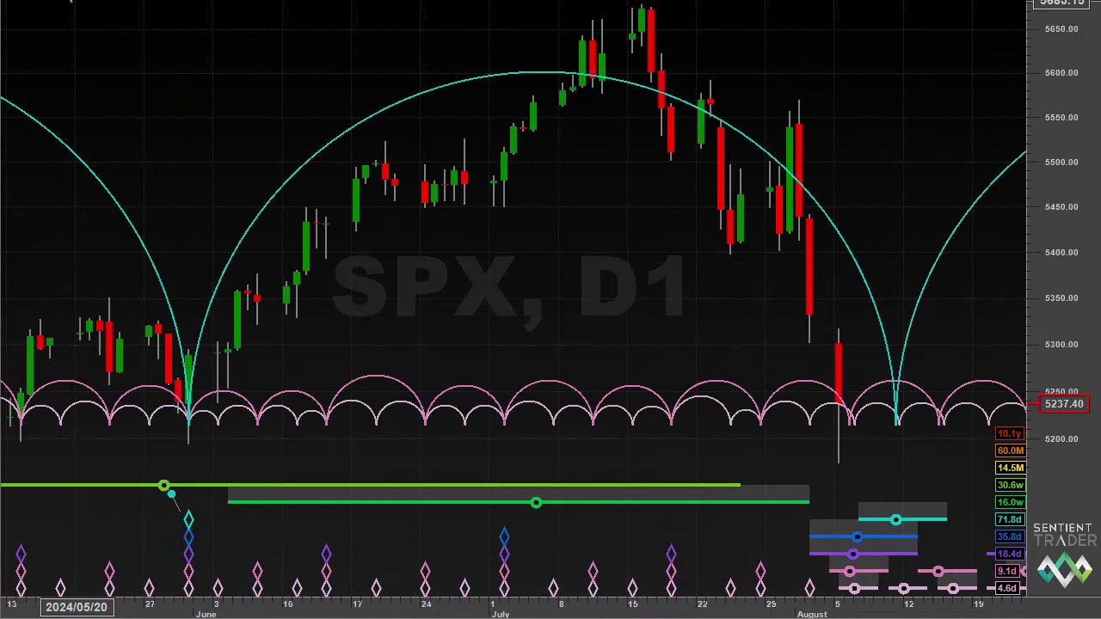
click(76, 9)
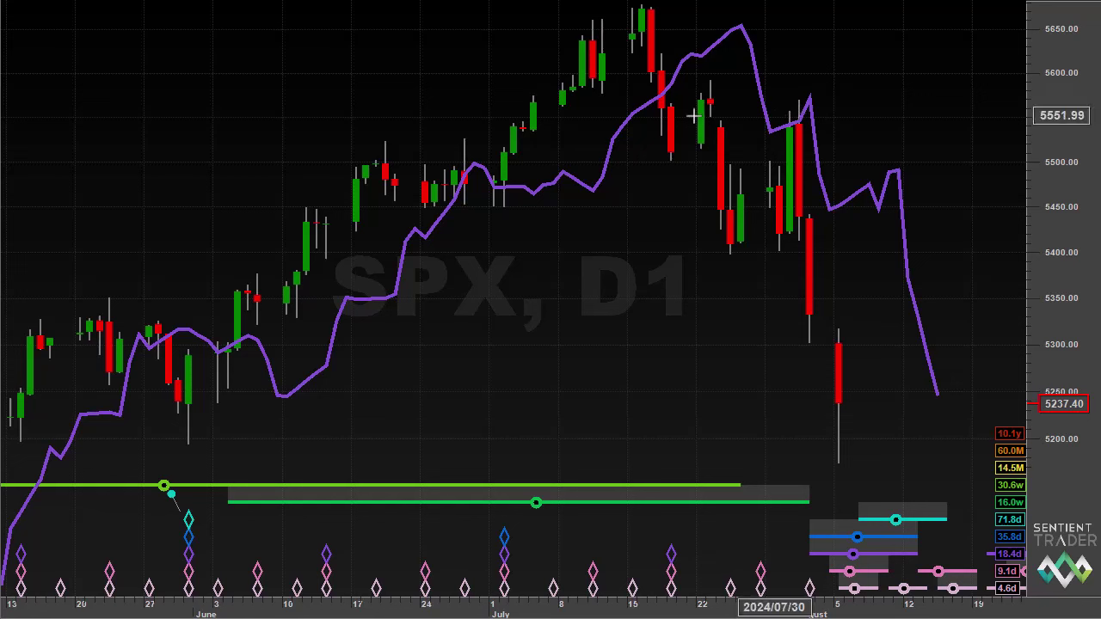
mouse_move(805, 73)
mouse_down()
mouse_move(835, 141)
mouse_move(786, 80)
mouse_up()
mouse_move(803, 490)
mouse_down()
mouse_move(852, 613)
mouse_move(900, 525)
mouse_move(936, 492)
mouse_move(802, 490)
mouse_up()
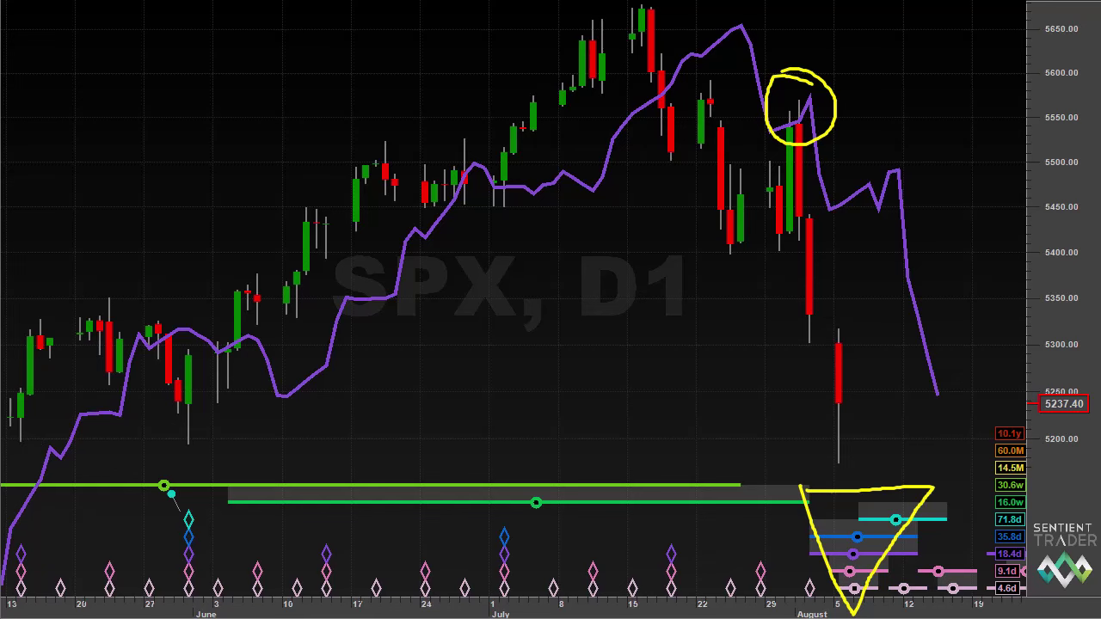
key(Escape)
- Return to the 17.3w phasing chart, outline the mid-August nest, and trace price from the early-July low to a projected August low and bounce
scroll(32, 393, down, 3)
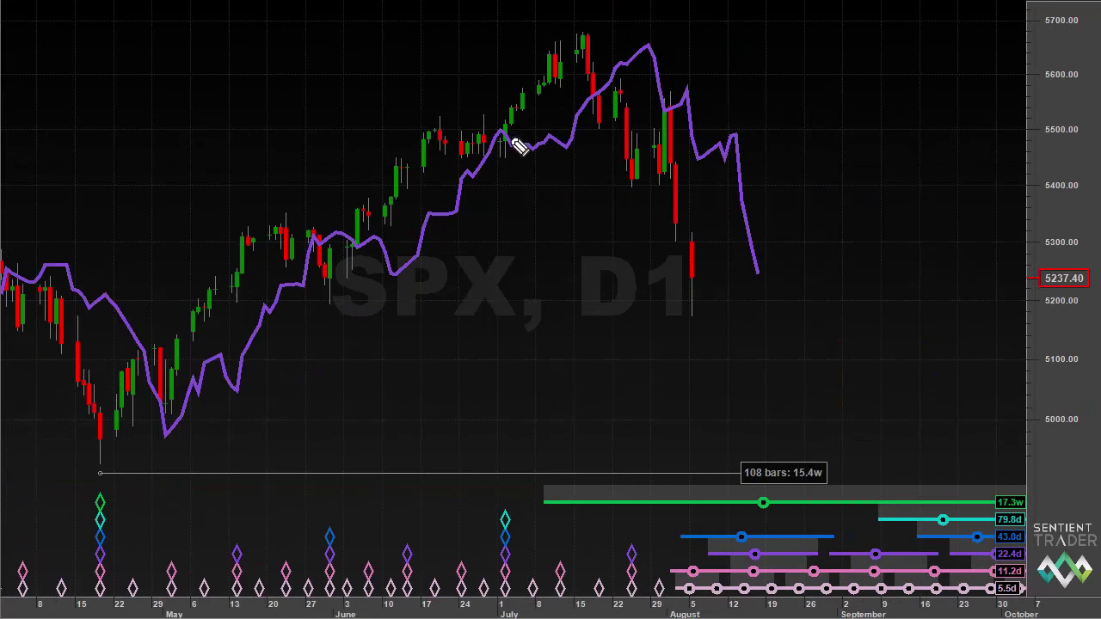
mouse_move(495, 136)
mouse_down()
mouse_move(522, 163)
mouse_move(592, 35)
mouse_move(627, 146)
mouse_move(654, 169)
mouse_move(671, 105)
mouse_move(732, 333)
mouse_up()
mouse_move(703, 535)
mouse_down()
mouse_move(722, 575)
mouse_move(768, 578)
mouse_move(793, 542)
mouse_move(787, 525)
mouse_move(713, 538)
mouse_up()
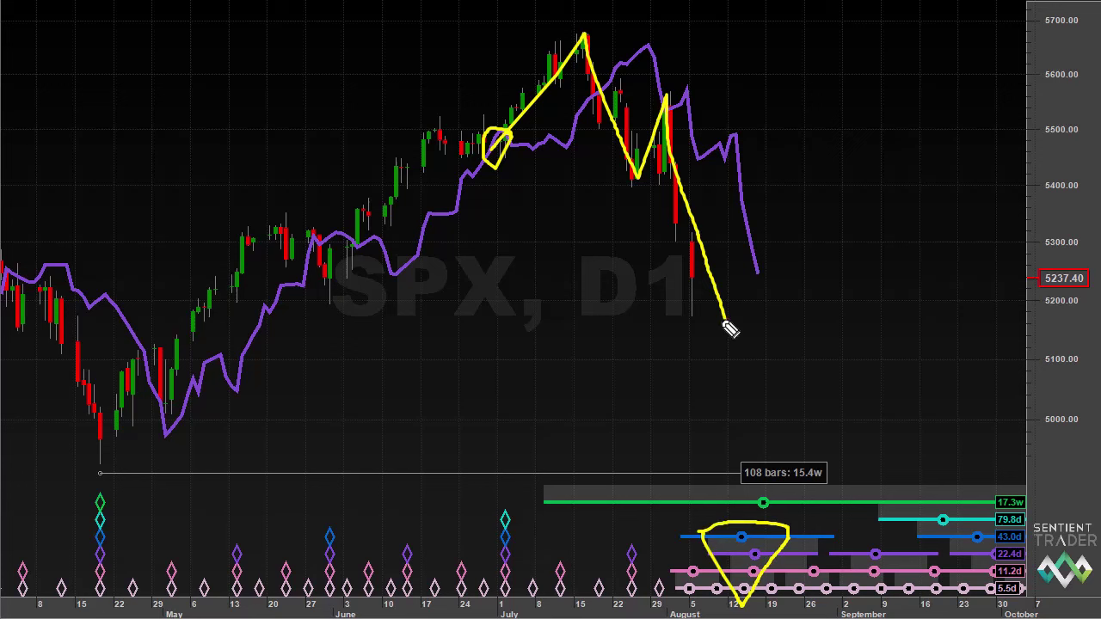
drag(729, 330, 749, 270)
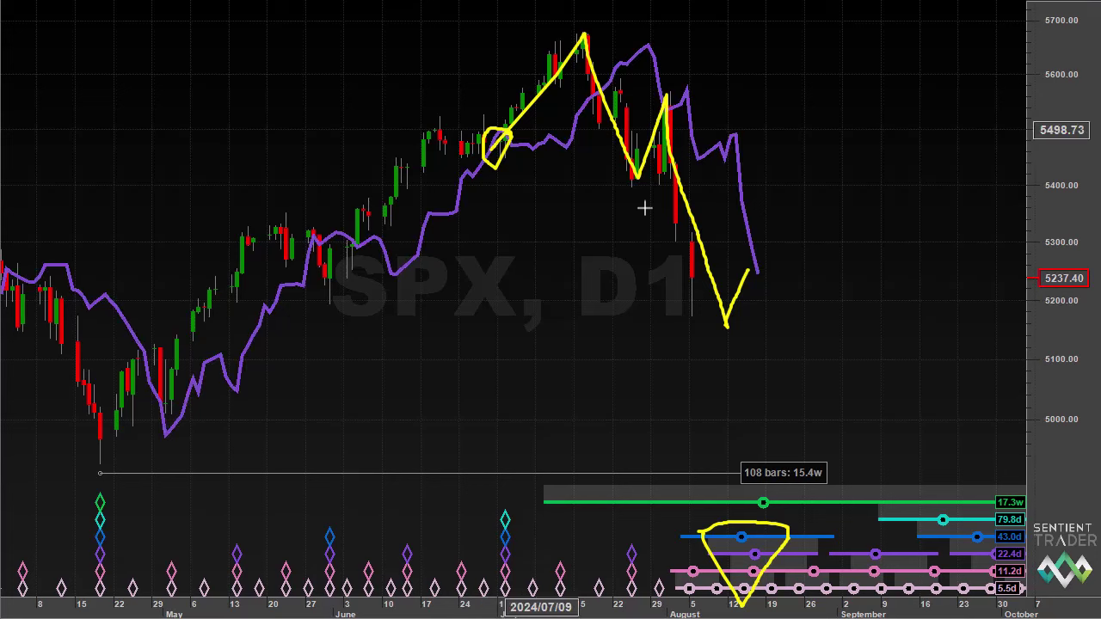
- Display the dashed red composite projection line over the price and clear all annotations
click(443, 4)
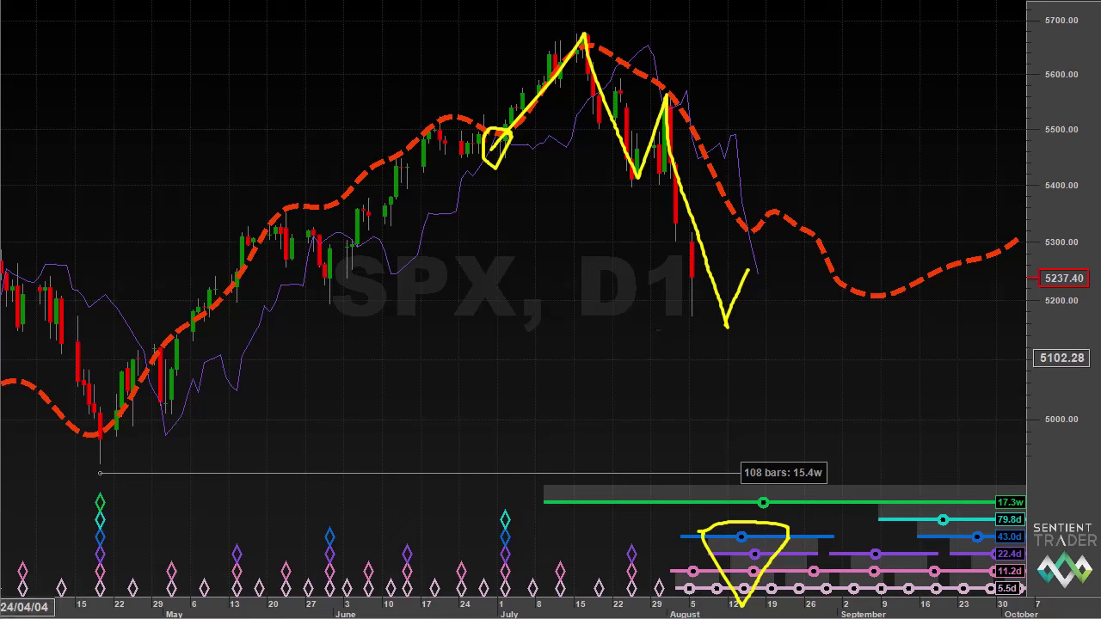
key(Escape)
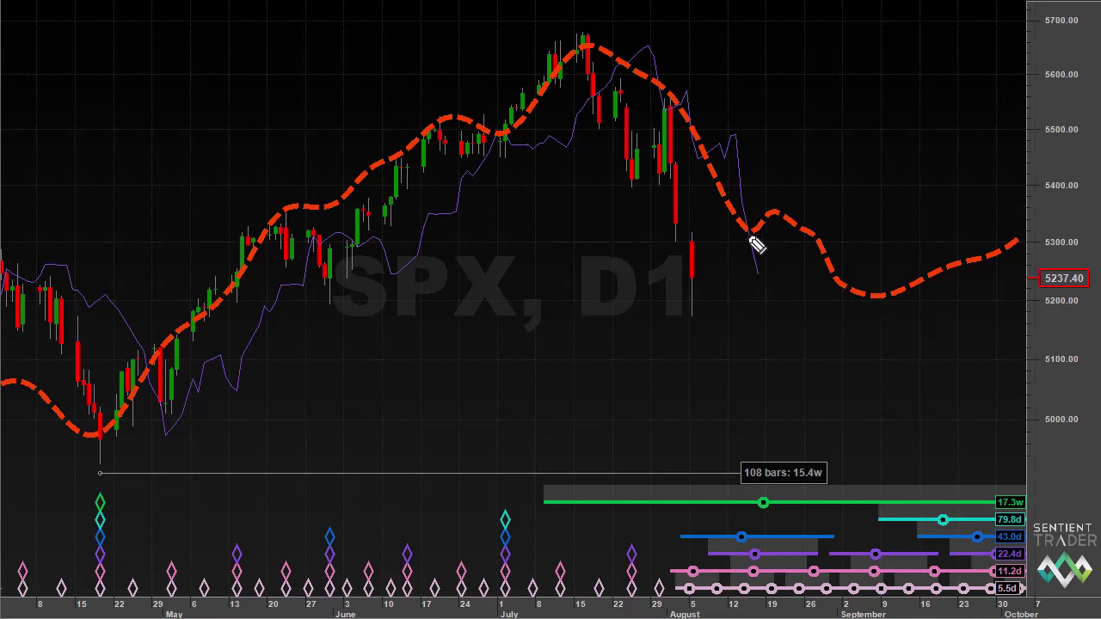
- Trace the projected bounce from the mid-August trough along the dashed red SPX composite line
drag(748, 234, 774, 211)
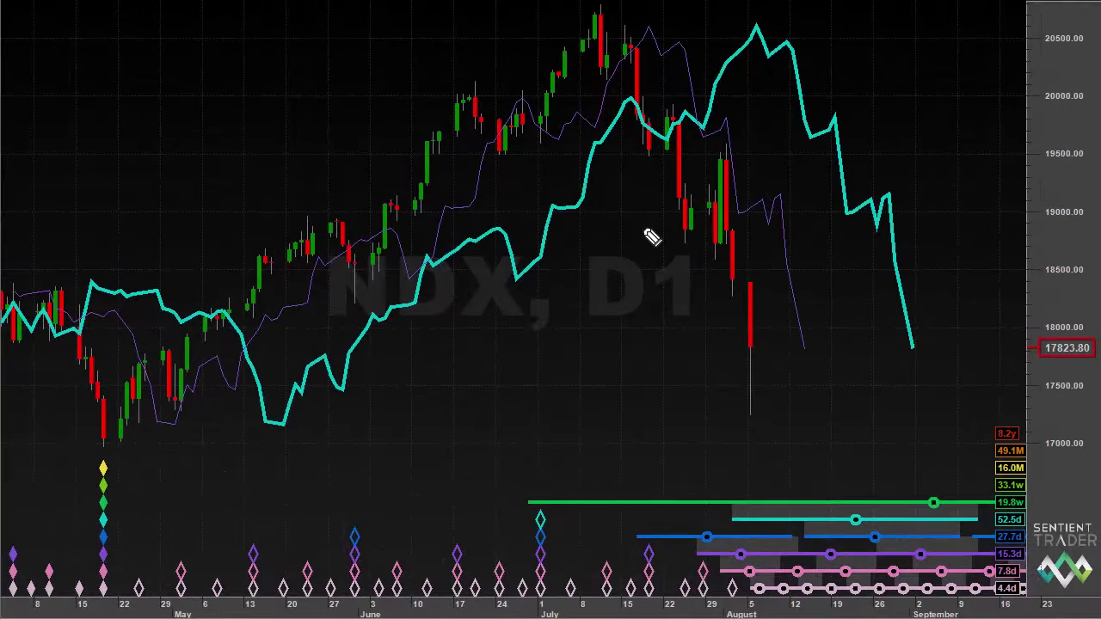
- On the NDX daily chart, mark the late-July fall below the cyan line, circle both July lows, point to the mid-April nest, and clear the marks
drag(664, 160, 671, 268)
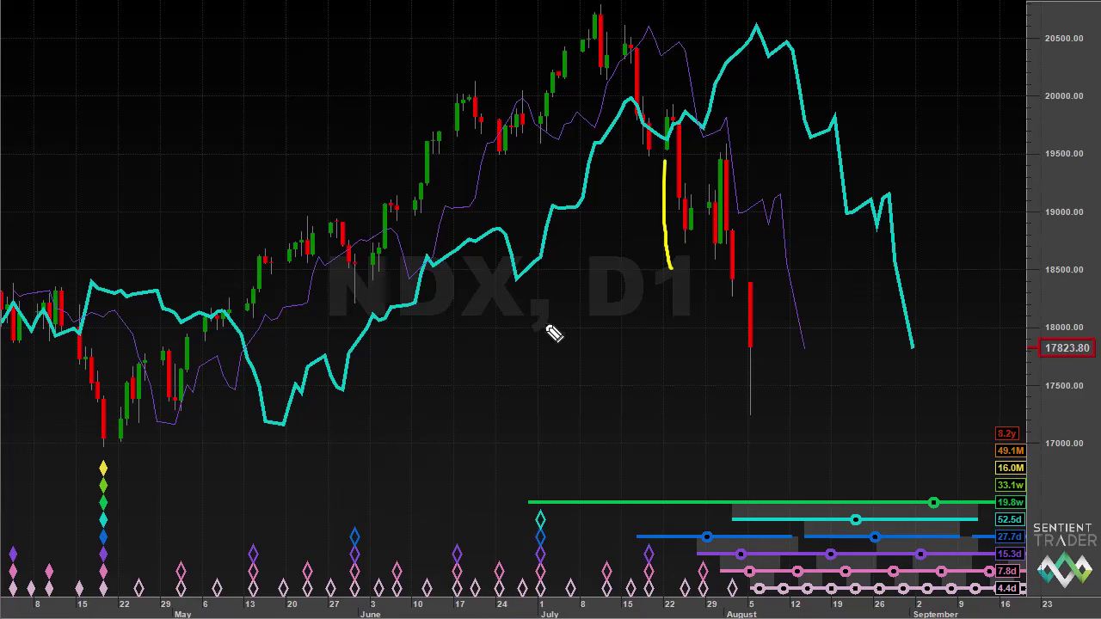
mouse_move(538, 143)
mouse_down()
mouse_move(556, 152)
mouse_move(545, 139)
mouse_up()
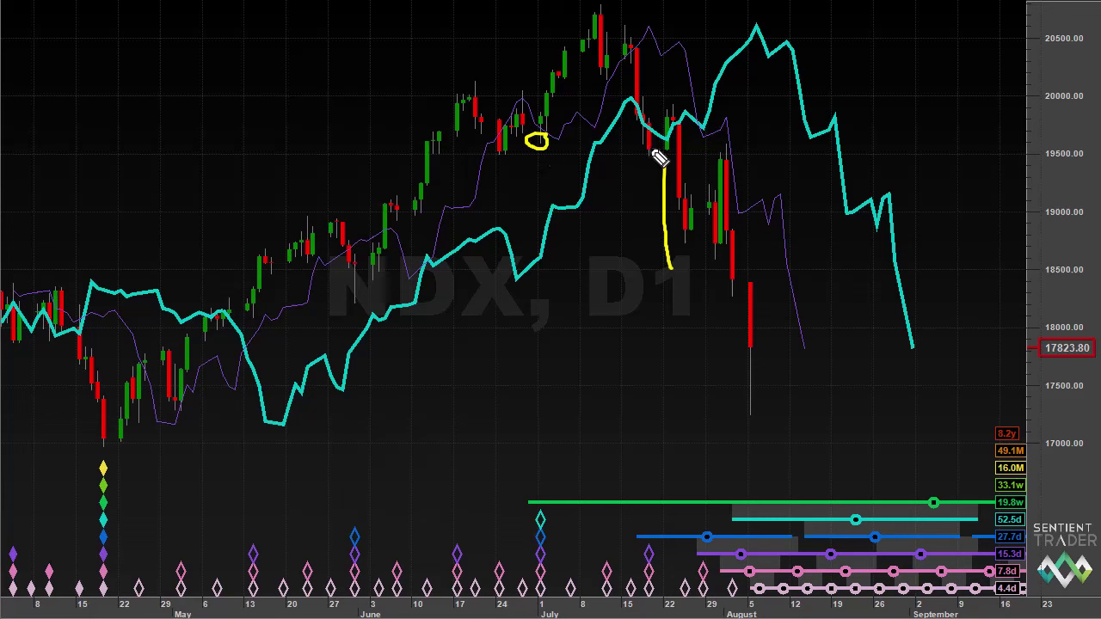
drag(653, 155, 659, 158)
mouse_move(183, 422)
mouse_down()
mouse_move(119, 492)
mouse_move(143, 499)
mouse_up()
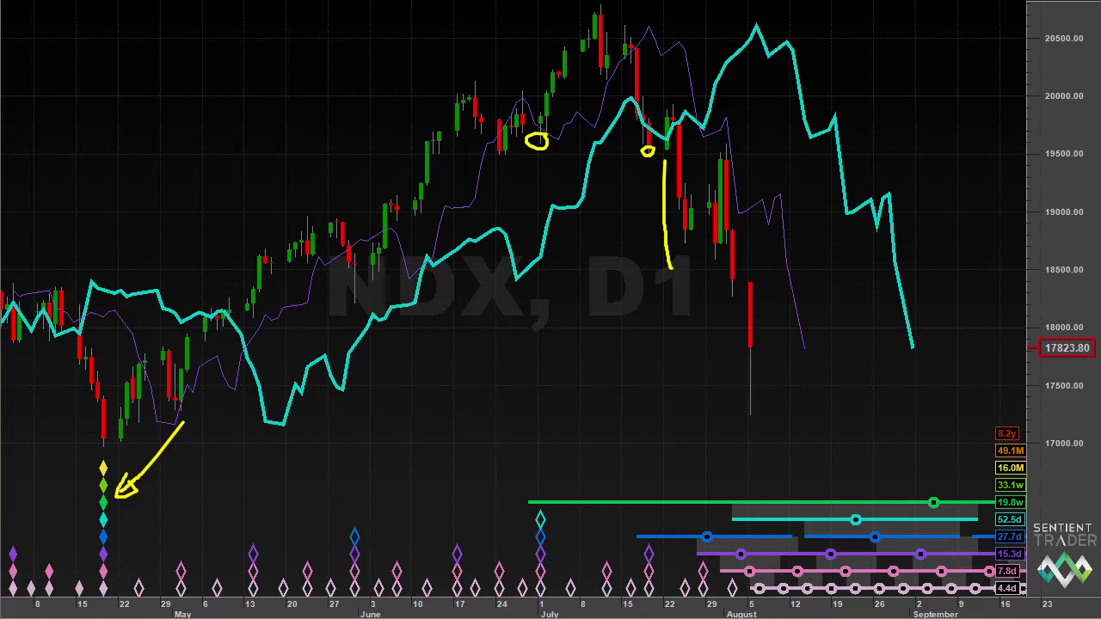
key(e)
- With NDX's purple line emphasized, mark the early- and late-July lows, early-August peak and nest, and the late-August 19.8w projection, then clear the annotations
drag(685, 246, 695, 243)
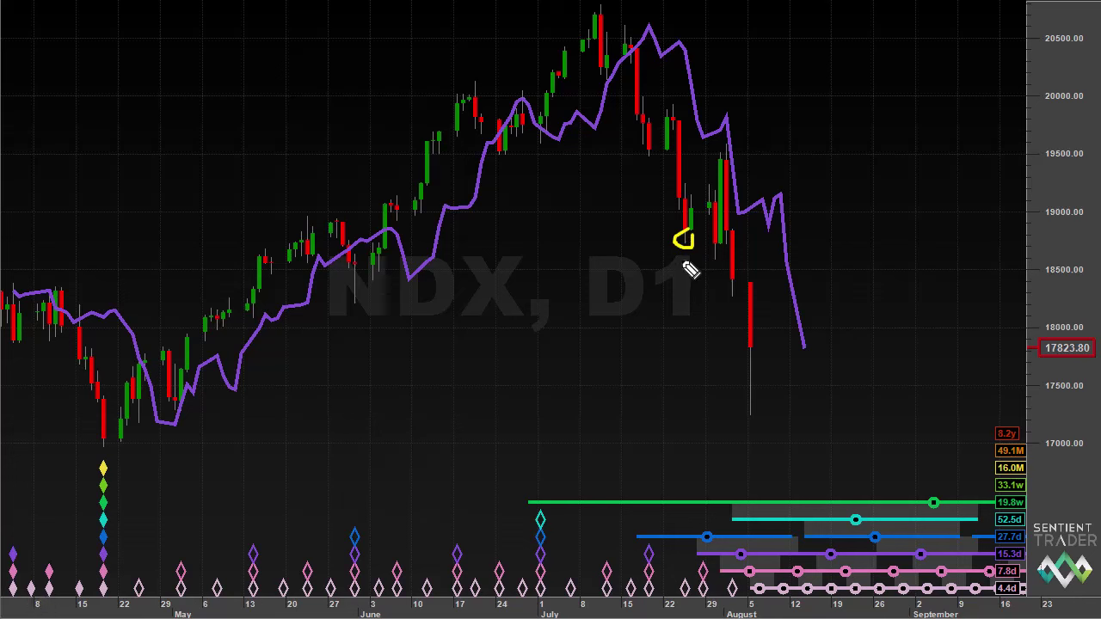
mouse_move(812, 110)
mouse_down()
mouse_move(750, 129)
mouse_move(764, 140)
mouse_move(766, 122)
mouse_up()
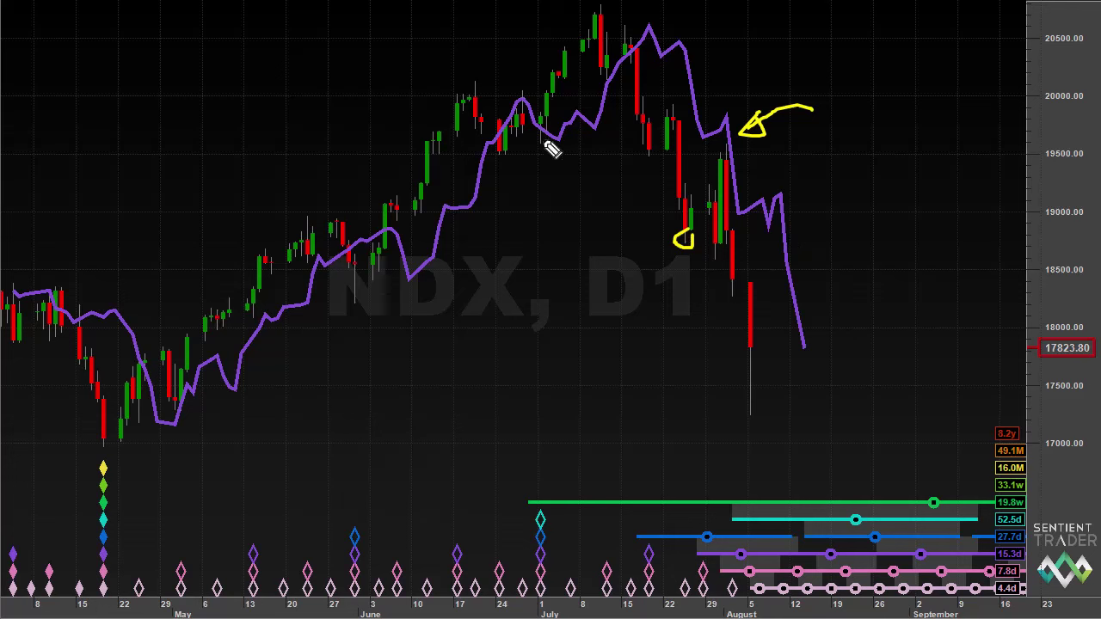
mouse_move(552, 136)
mouse_down()
mouse_move(536, 143)
mouse_move(560, 164)
mouse_move(551, 140)
mouse_up()
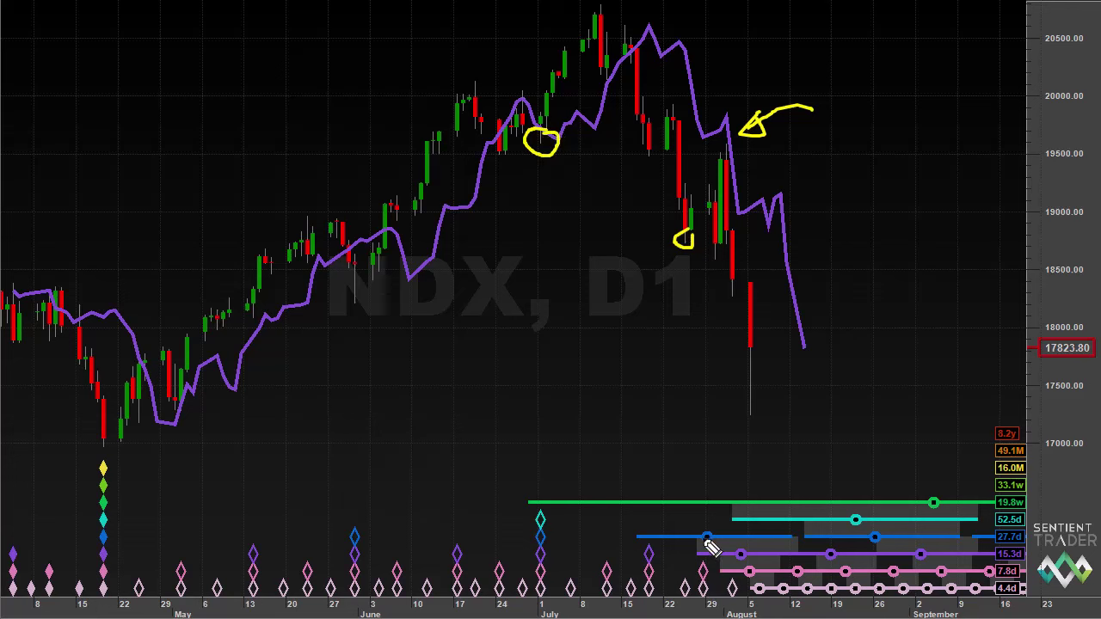
mouse_move(701, 535)
mouse_down()
mouse_move(759, 596)
mouse_move(790, 536)
mouse_move(703, 540)
mouse_up()
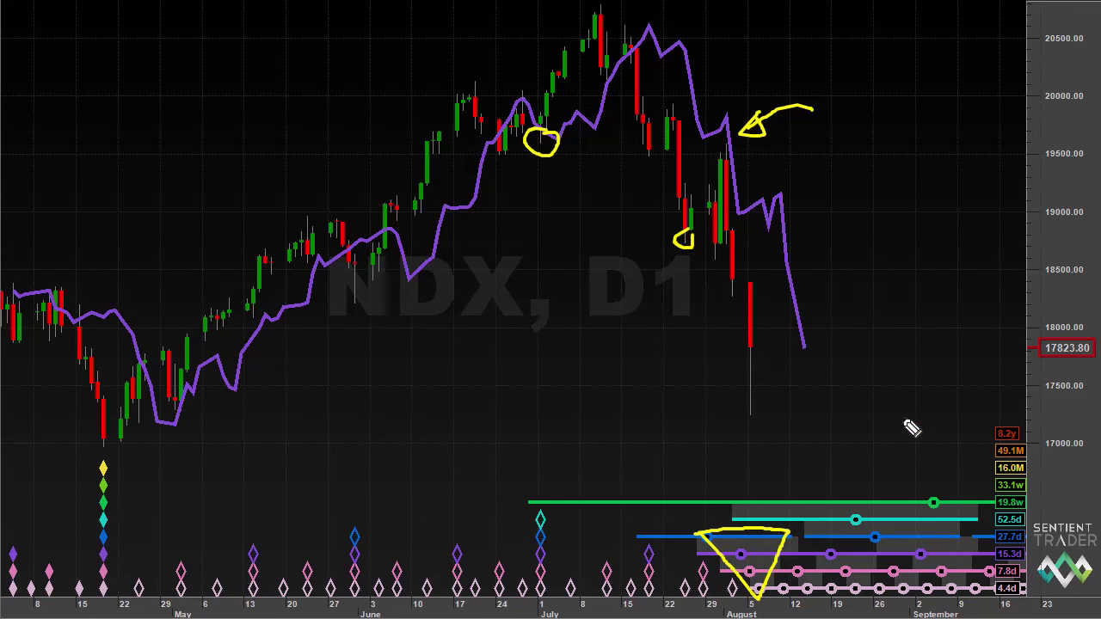
mouse_move(934, 316)
mouse_down()
mouse_move(935, 457)
mouse_move(951, 440)
mouse_move(929, 424)
mouse_up()
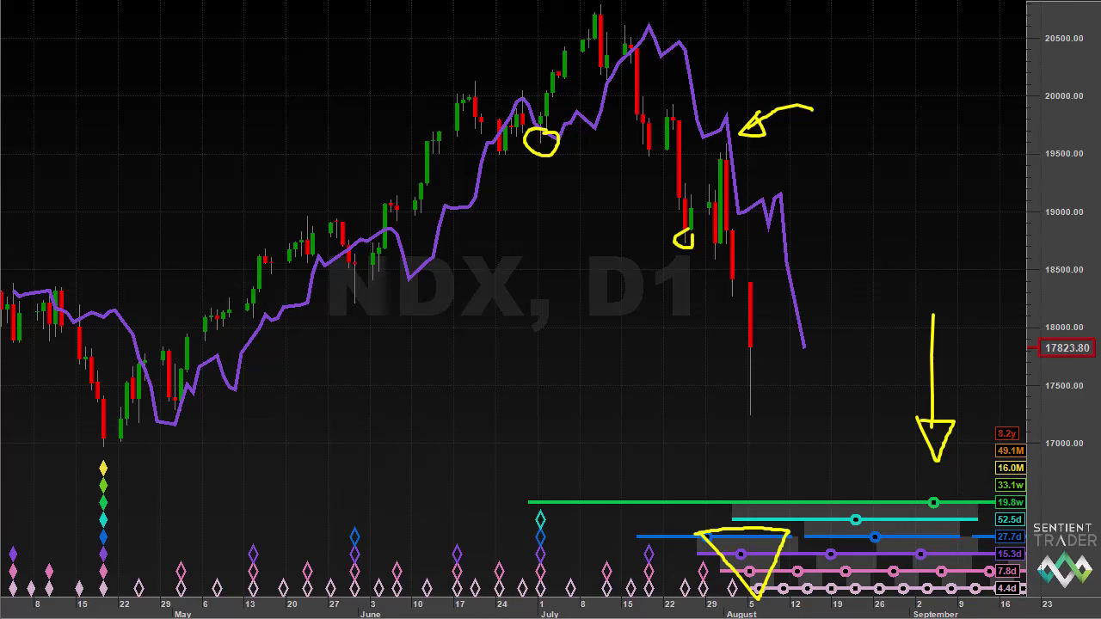
key(e)
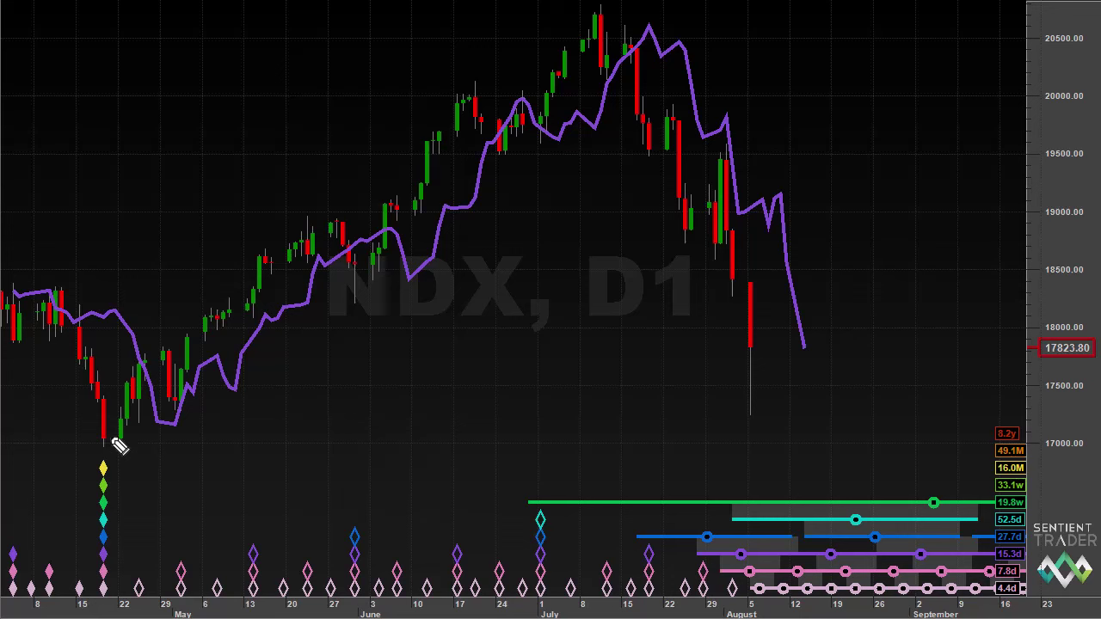
- Draw arrows to the NDX peak near 1 August and to the steep August fall of the purple line
mouse_move(806, 107)
mouse_down()
mouse_move(745, 136)
mouse_move(762, 133)
mouse_up()
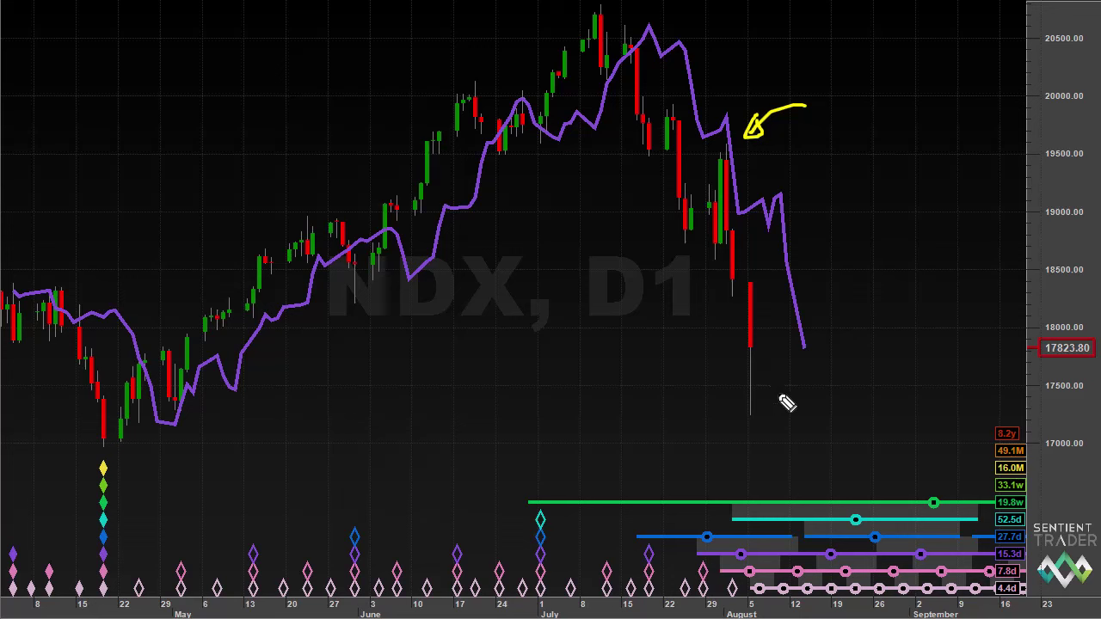
mouse_move(886, 261)
mouse_down()
mouse_move(806, 276)
mouse_move(801, 287)
mouse_move(826, 288)
mouse_move(815, 270)
mouse_up()
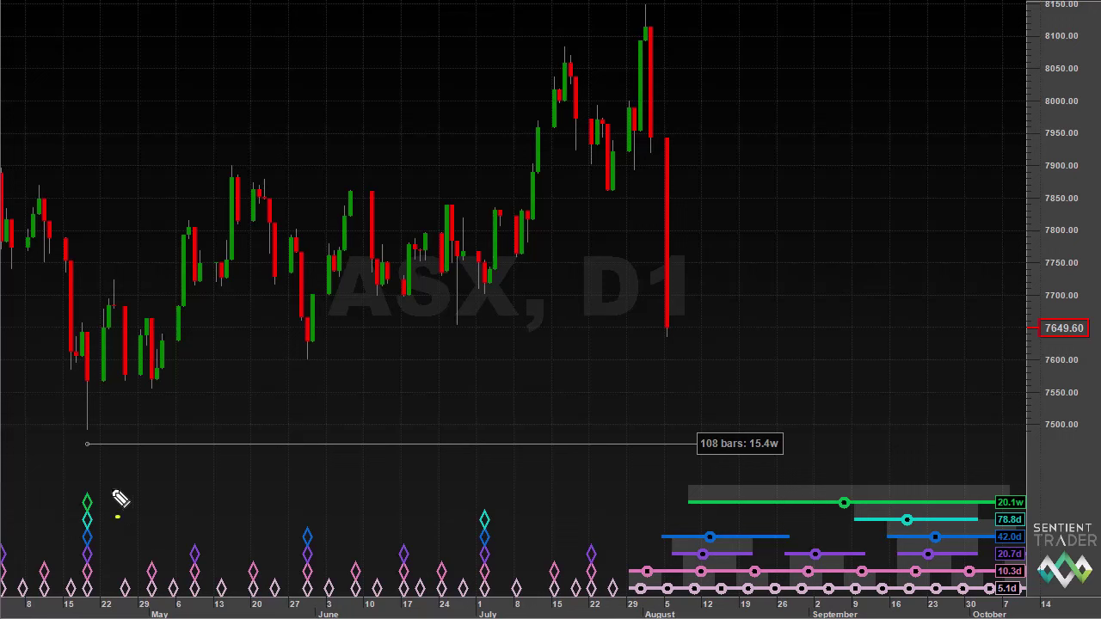
- On the ASX daily chart, mark the mid-April nest and early-July low, trace the April–July swings, point to the early-August peak, and clear the annotations
mouse_move(120, 568)
mouse_down()
mouse_move(109, 476)
mouse_move(84, 504)
mouse_move(62, 600)
mouse_move(110, 603)
mouse_move(121, 570)
mouse_up()
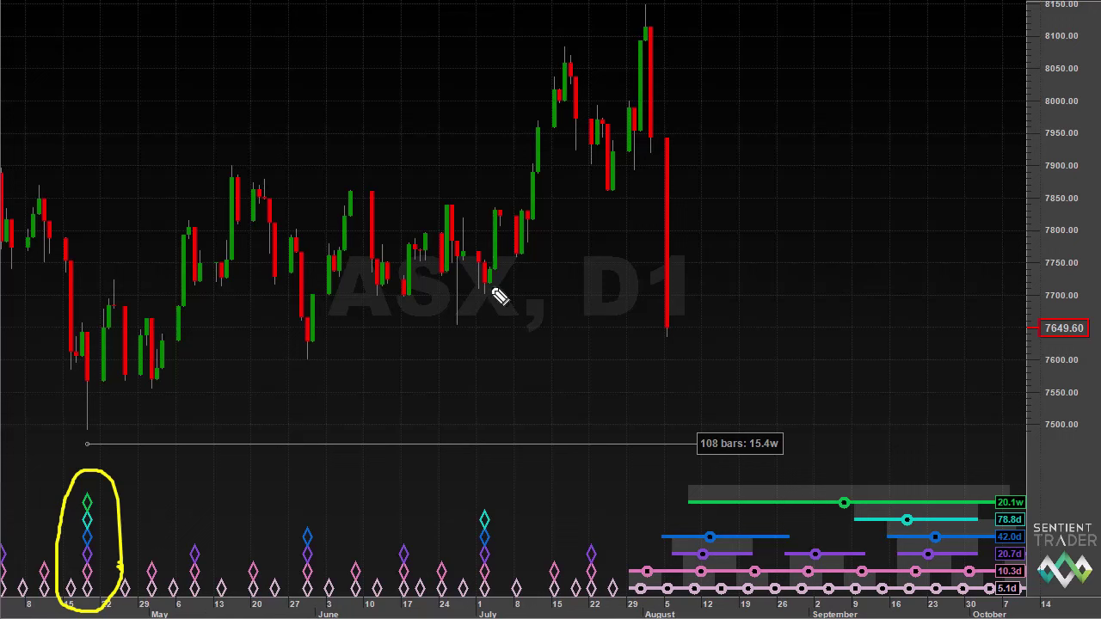
mouse_move(505, 294)
mouse_down()
mouse_move(485, 293)
mouse_move(504, 315)
mouse_move(498, 291)
mouse_up()
drag(489, 329, 493, 497)
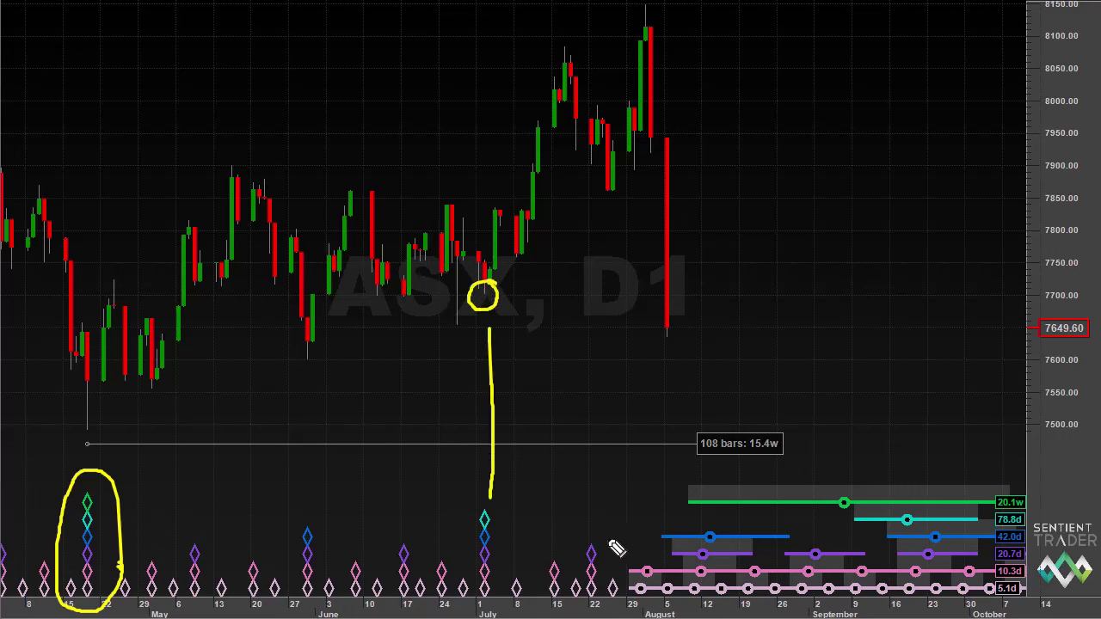
mouse_move(82, 421)
mouse_down()
mouse_move(213, 221)
mouse_move(249, 194)
mouse_move(297, 308)
mouse_move(327, 344)
mouse_move(401, 225)
mouse_move(435, 206)
mouse_move(480, 267)
mouse_move(487, 301)
mouse_move(574, 52)
mouse_up()
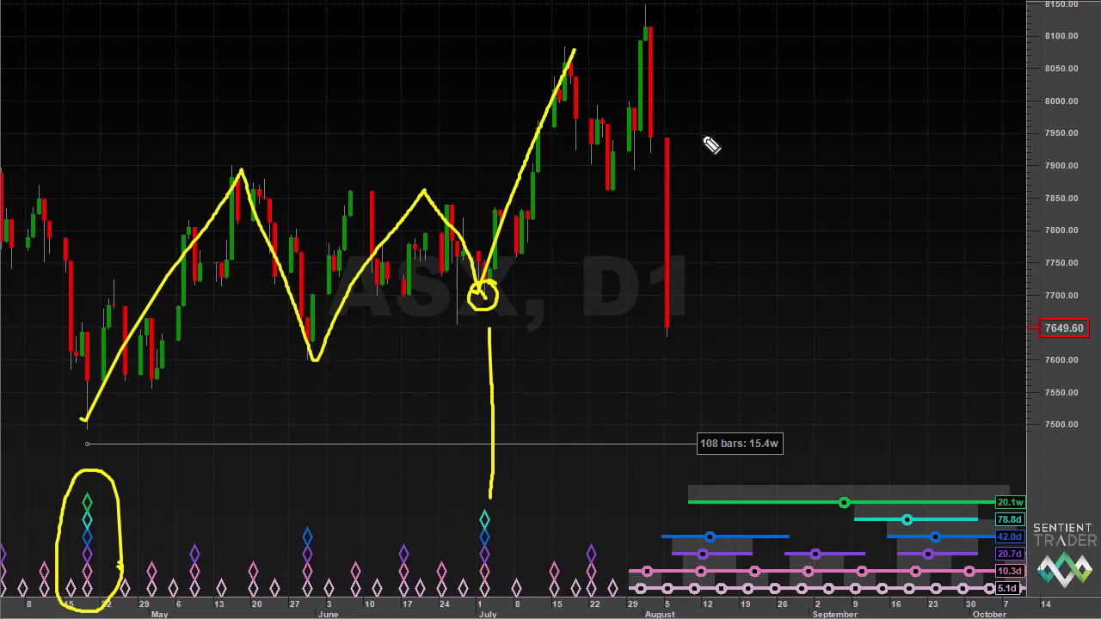
mouse_move(779, 213)
mouse_down()
mouse_move(765, 120)
mouse_move(676, 92)
mouse_move(662, 100)
mouse_move(675, 103)
mouse_move(674, 88)
mouse_up()
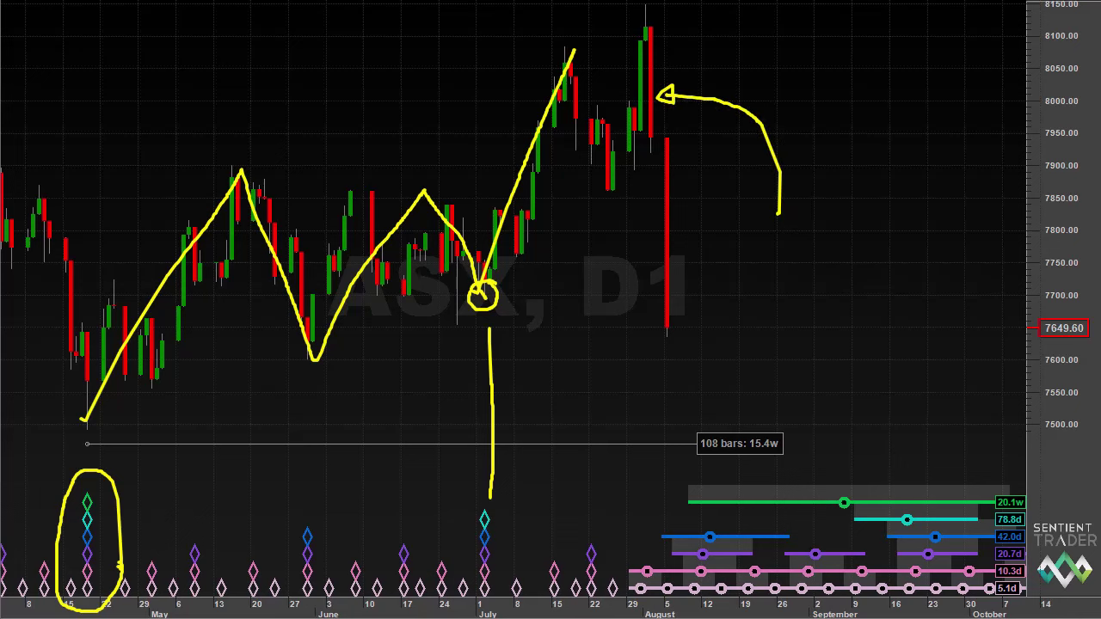
key(Escape)
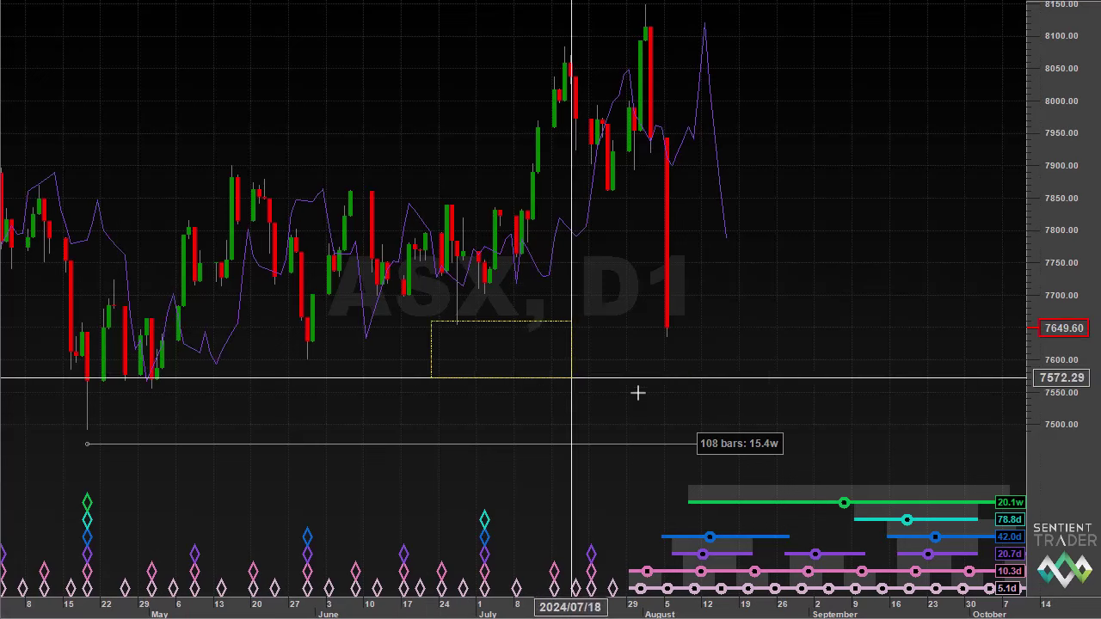
- On the close-up July–August ASX chart, mark the early-July crossing and high, the late-July drop, and the 2 July and 22 July trough markers
scroll(848, 430, up, 3)
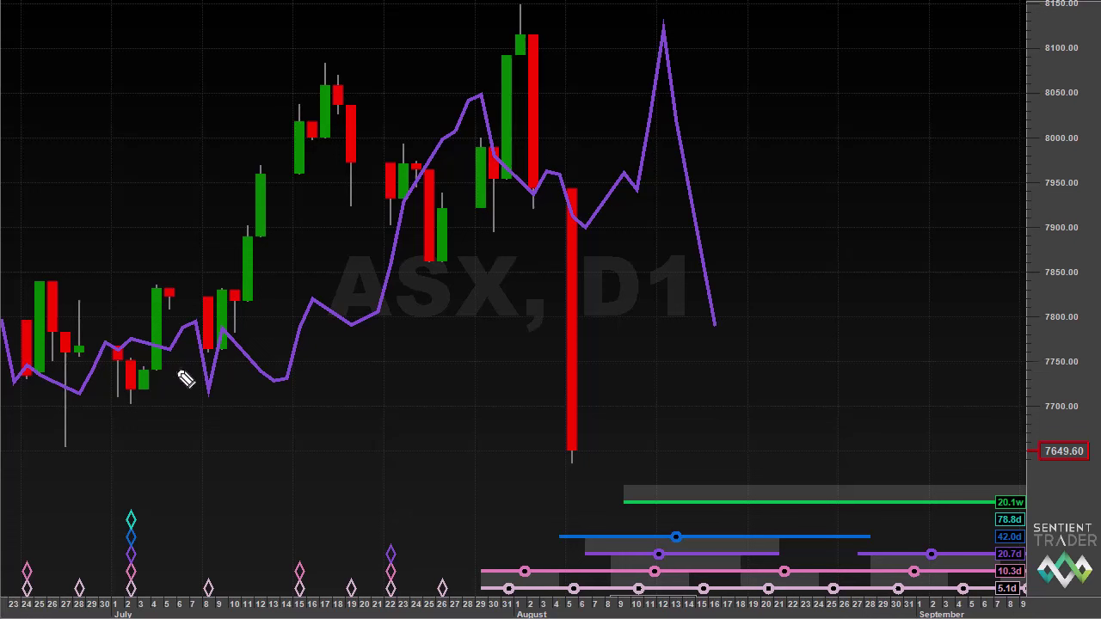
mouse_move(165, 331)
mouse_down()
mouse_move(152, 350)
mouse_move(163, 362)
mouse_up()
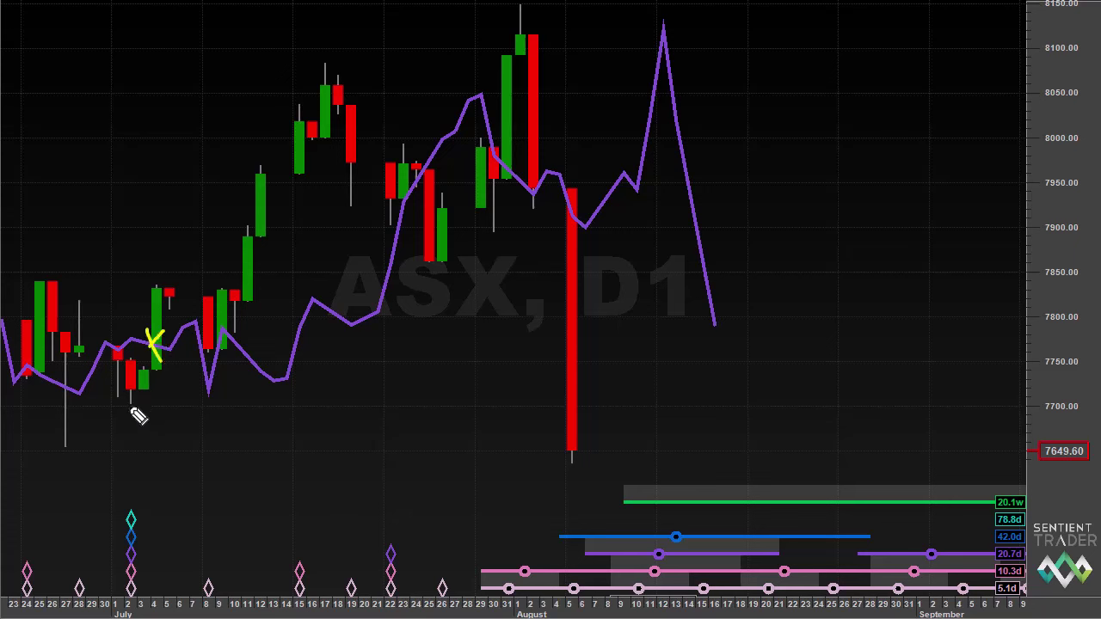
mouse_move(134, 279)
mouse_down()
mouse_move(176, 279)
mouse_move(159, 288)
mouse_up()
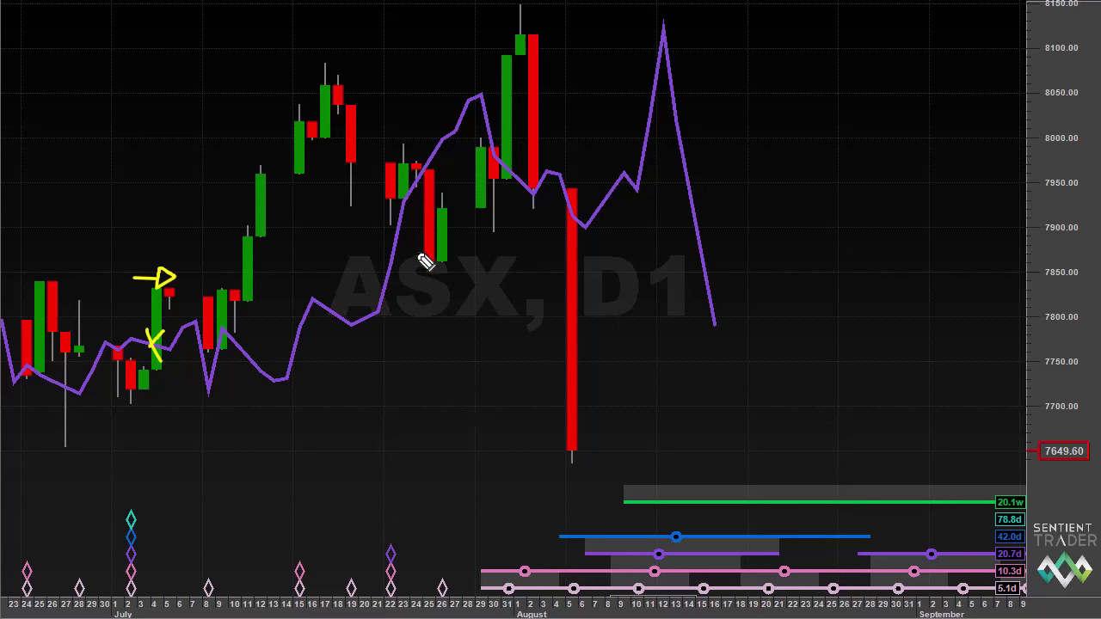
mouse_move(473, 462)
mouse_down()
mouse_move(416, 527)
mouse_move(439, 535)
mouse_move(420, 517)
mouse_up()
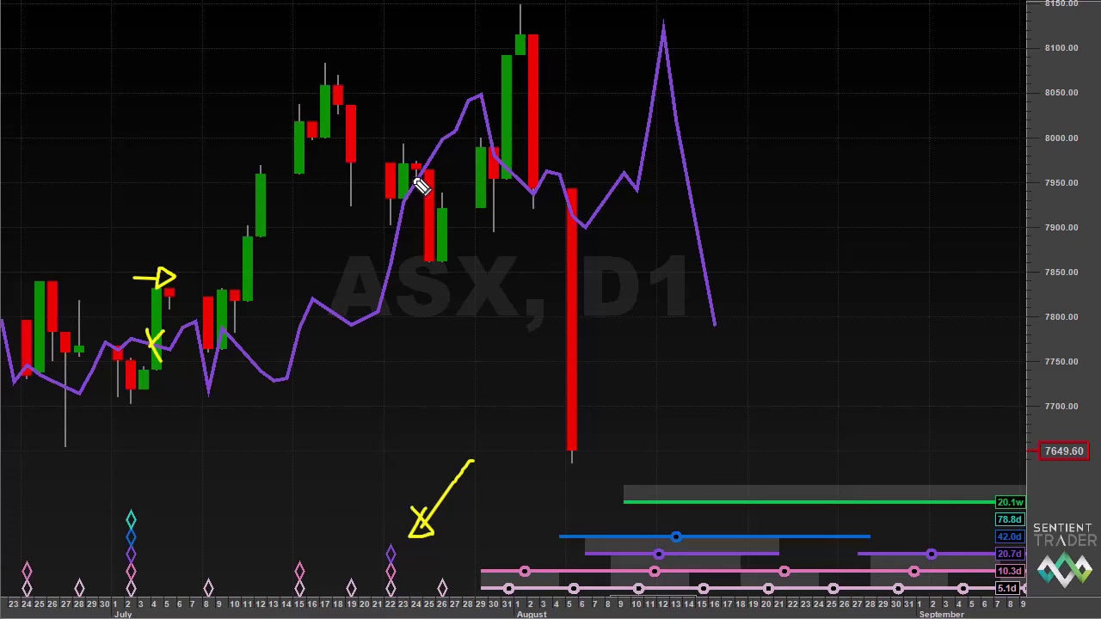
drag(420, 168, 437, 255)
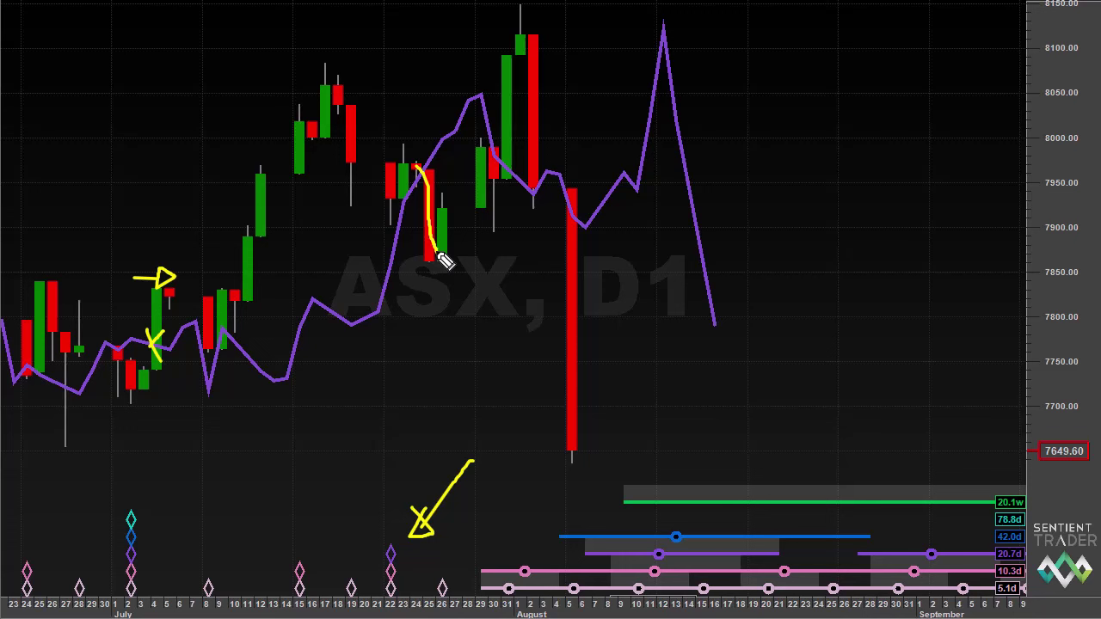
mouse_move(211, 444)
mouse_down()
mouse_move(177, 501)
mouse_move(152, 519)
mouse_move(182, 514)
mouse_up()
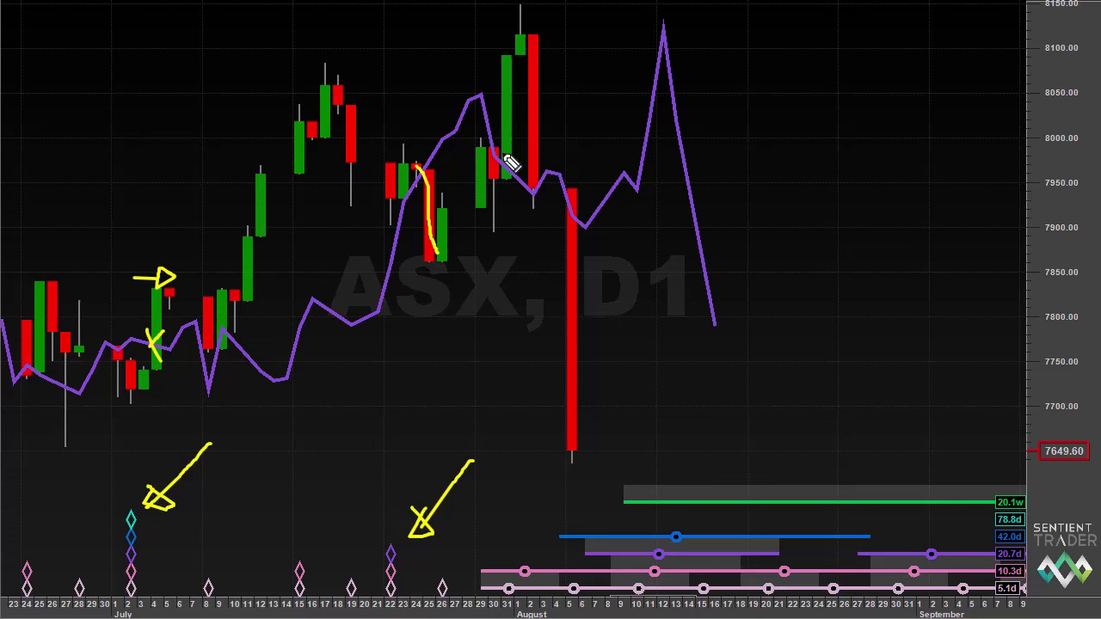
- Mark the purple line crossing near 30 July and label the early-July crossing A, the late-July low B, and the 30 July crossing C
mouse_move(507, 151)
mouse_down()
mouse_move(489, 169)
mouse_move(507, 165)
mouse_up()
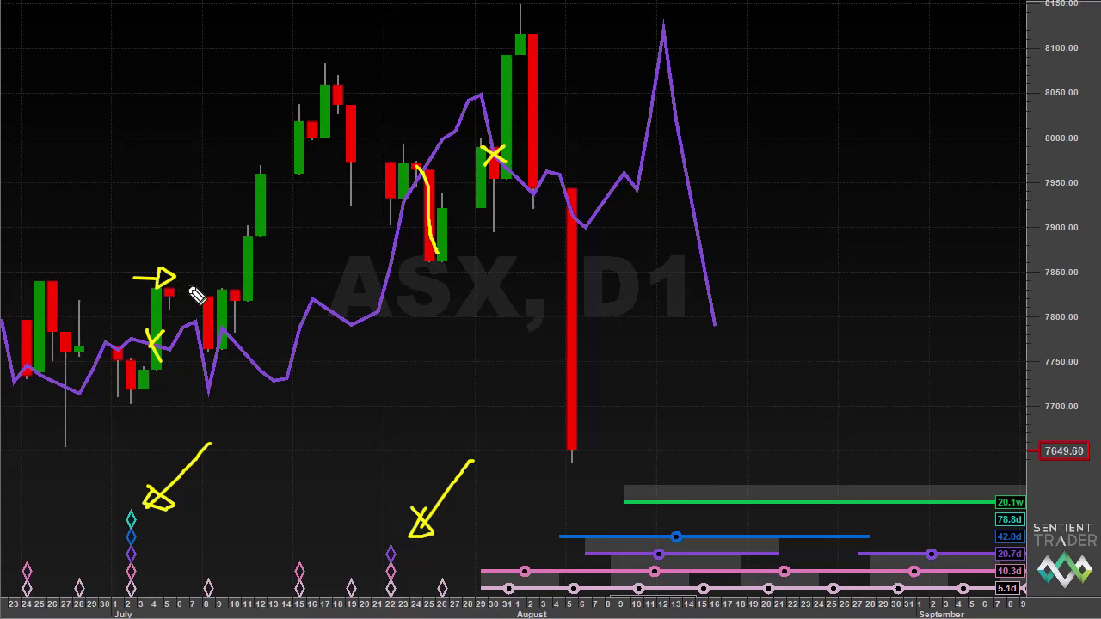
mouse_move(180, 265)
mouse_down()
mouse_move(195, 225)
mouse_move(207, 253)
mouse_move(203, 245)
mouse_up()
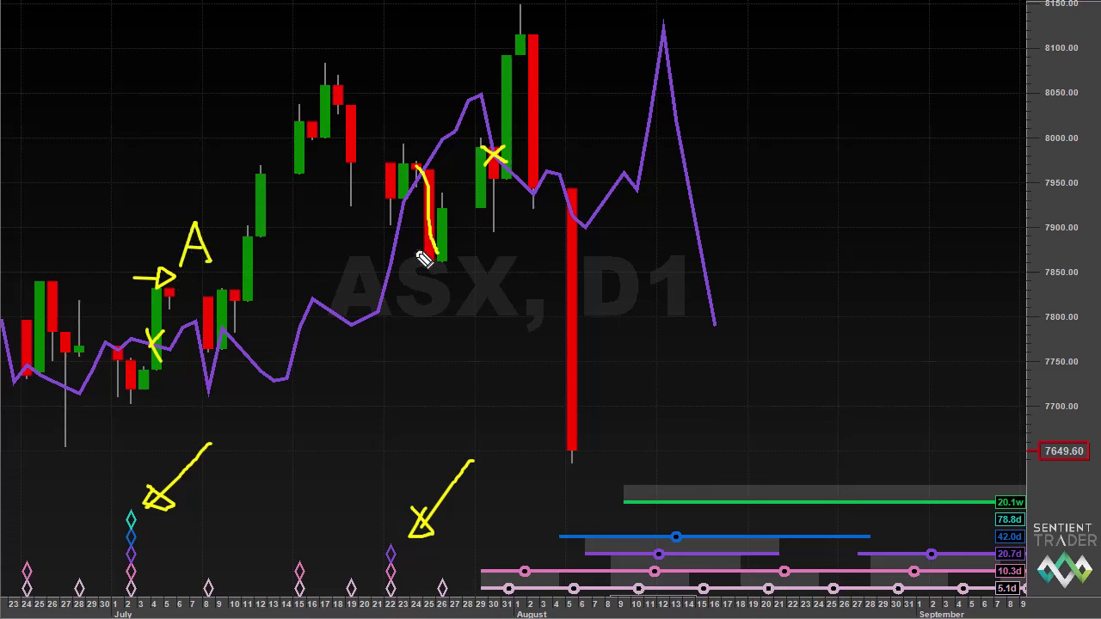
drag(411, 261, 405, 287)
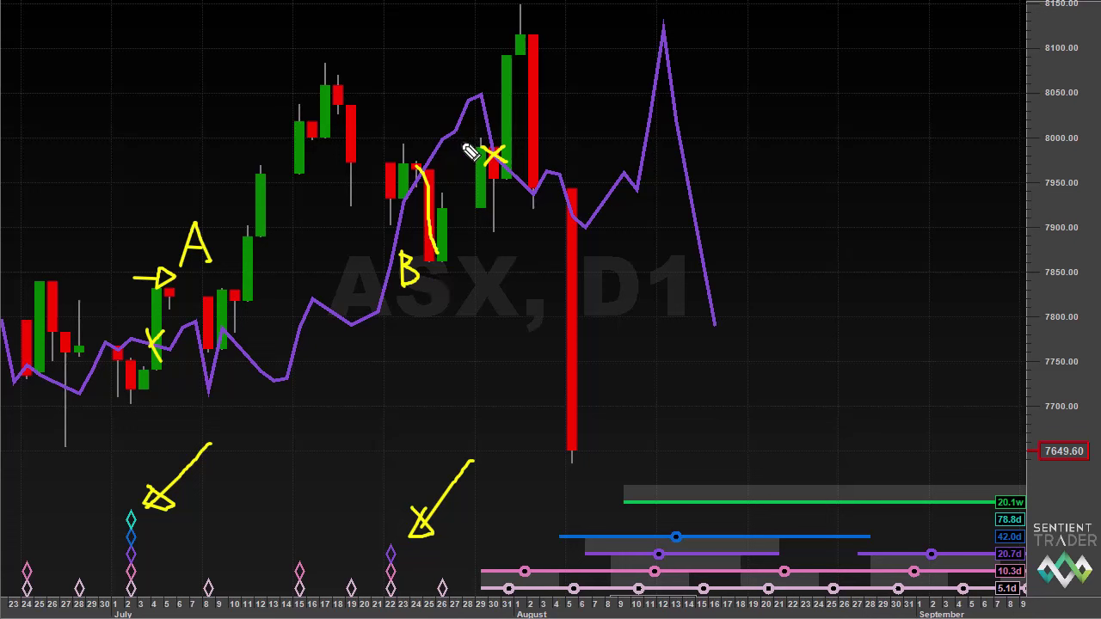
mouse_move(465, 143)
mouse_down()
mouse_move(450, 158)
mouse_move(469, 162)
mouse_up()
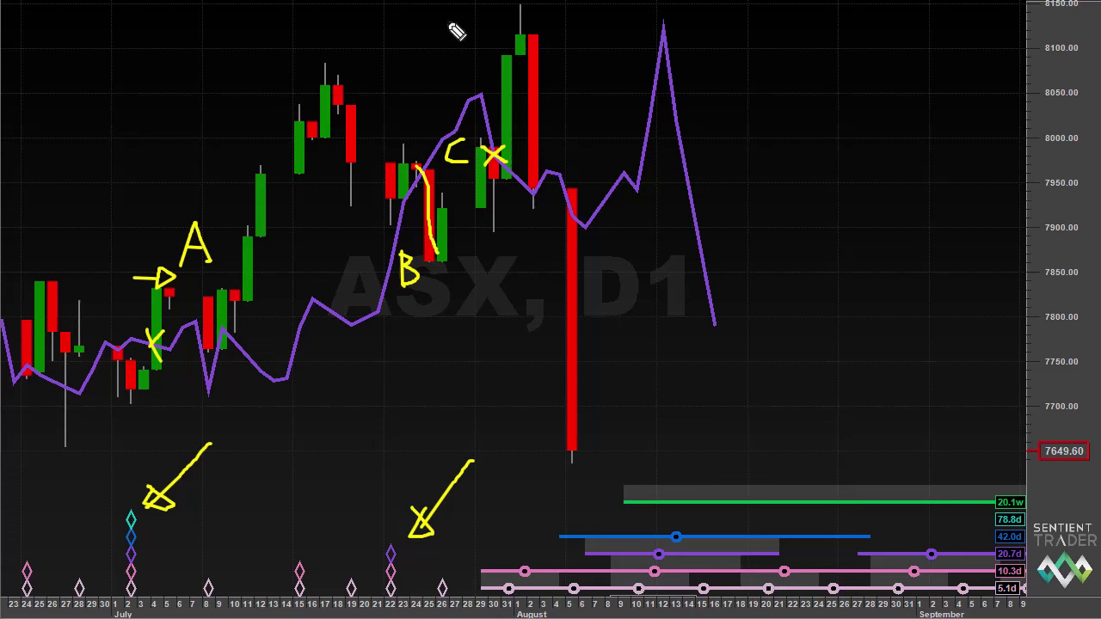
- Point out the 1 August peak, late-July low, 2 August decline and 30 July low, and label the early-August crossing D
mouse_move(428, 16)
mouse_down()
mouse_move(495, 25)
mouse_move(478, 7)
mouse_up()
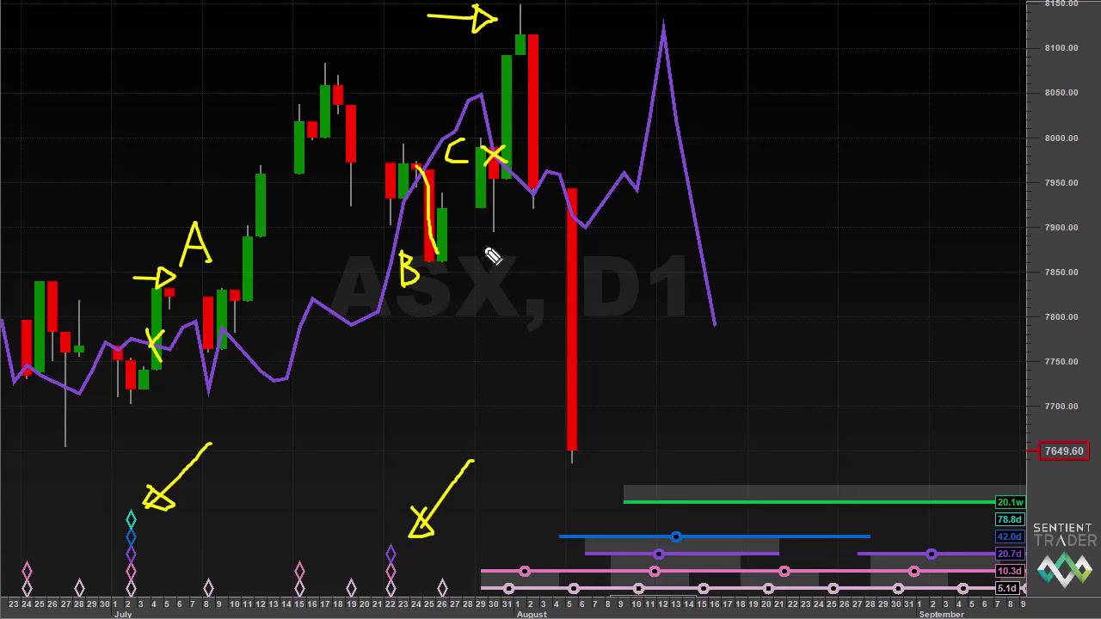
mouse_move(518, 352)
mouse_down()
mouse_move(470, 289)
mouse_move(467, 307)
mouse_move(457, 275)
mouse_move(479, 283)
mouse_move(467, 308)
mouse_up()
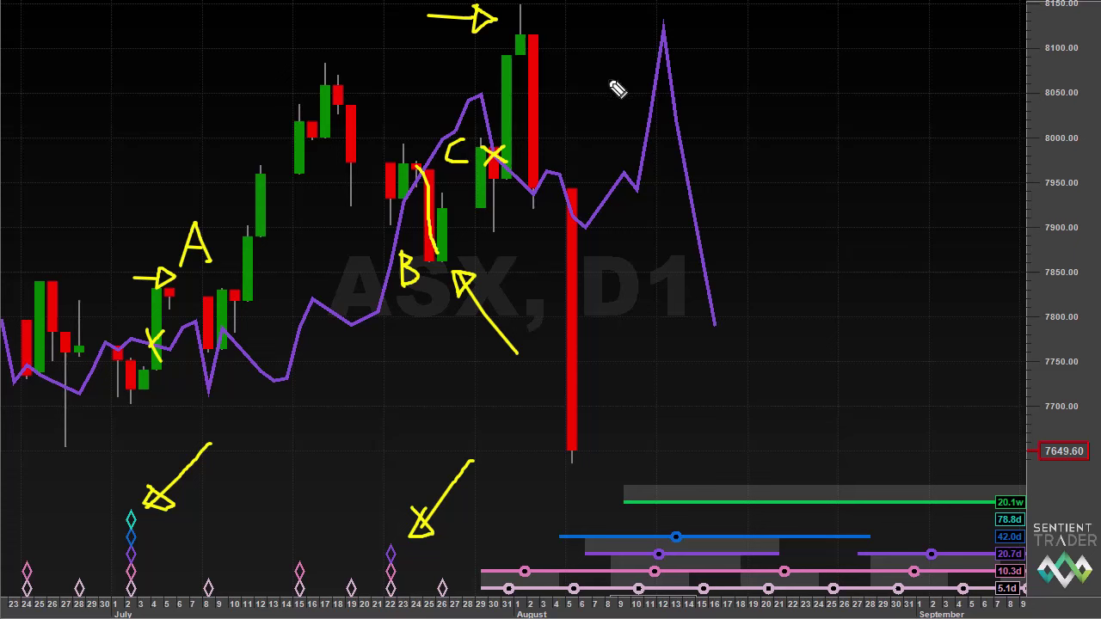
mouse_move(637, 55)
mouse_down()
mouse_move(552, 86)
mouse_move(573, 103)
mouse_up()
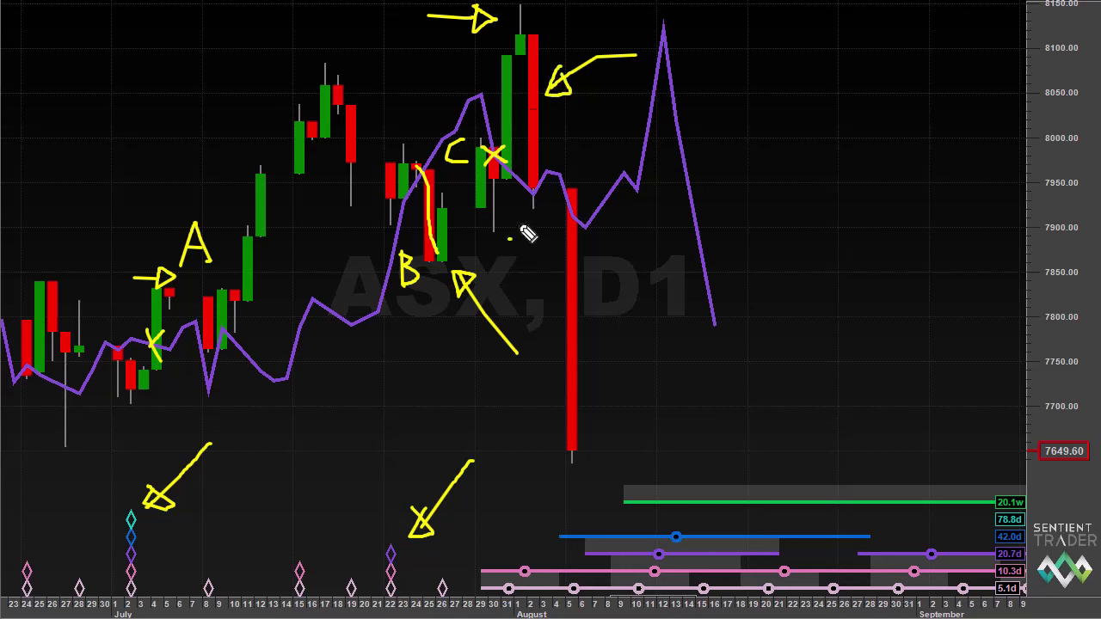
mouse_move(516, 234)
mouse_down()
mouse_move(529, 234)
mouse_move(517, 228)
mouse_up()
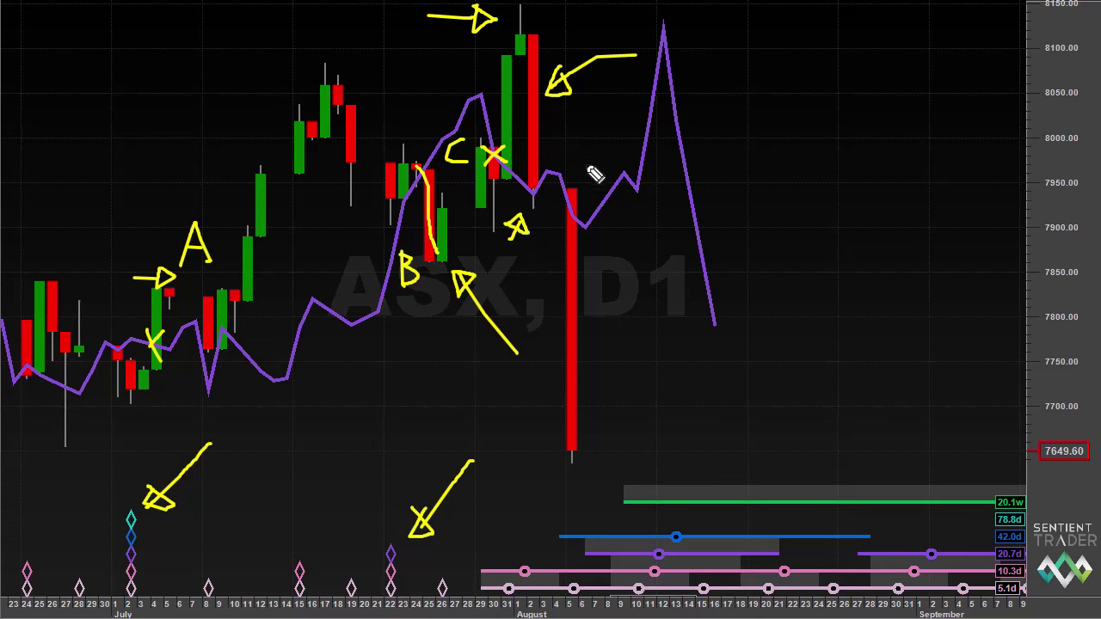
mouse_move(574, 144)
mouse_down()
mouse_move(575, 164)
mouse_move(597, 156)
mouse_move(589, 165)
mouse_up()
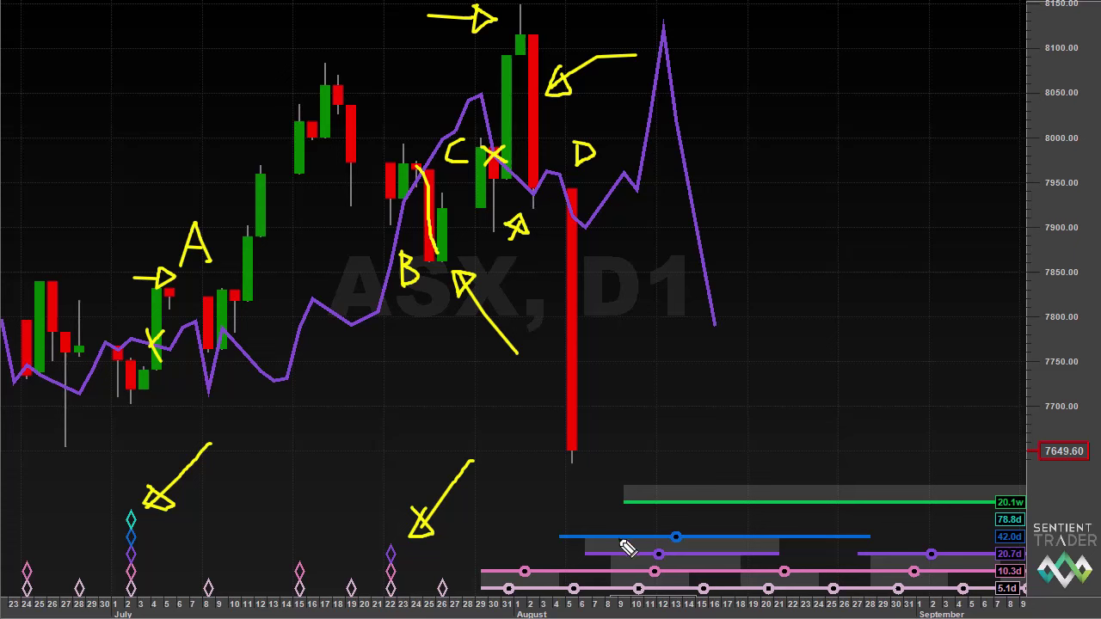
- Outline the mid-August nest, mark the 1 August peak level and 5 August fall, and trace from the early-July low to the 5 August low
mouse_move(644, 614)
mouse_down()
mouse_move(711, 529)
mouse_move(599, 530)
mouse_up()
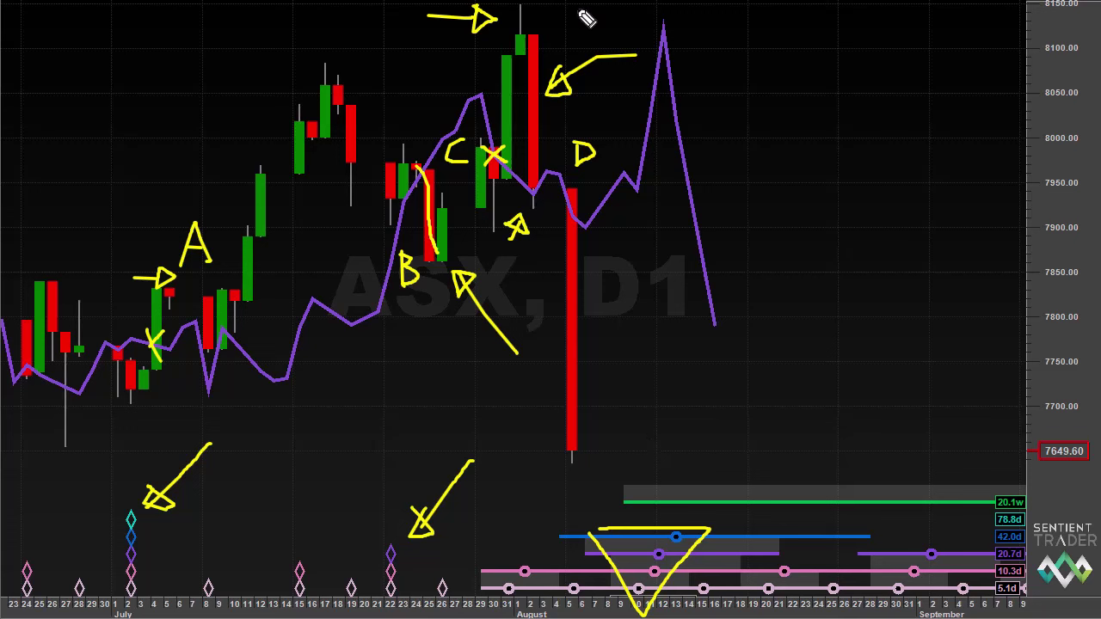
drag(583, 9, 538, 10)
mouse_move(642, 405)
mouse_down()
mouse_move(572, 422)
mouse_move(599, 430)
mouse_up()
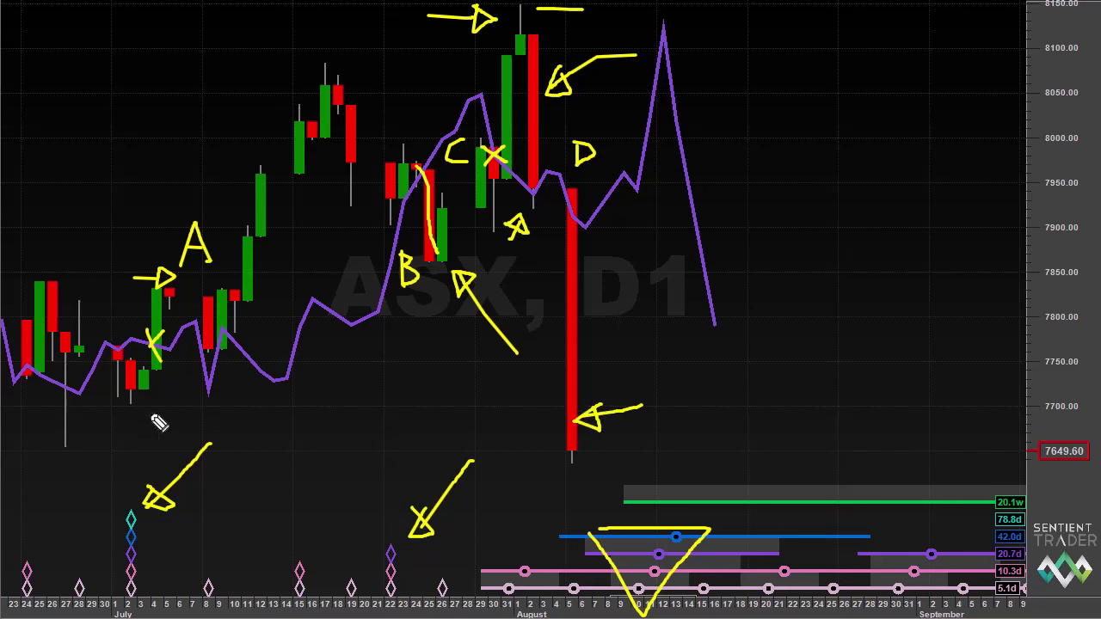
mouse_move(140, 398)
mouse_down()
mouse_move(209, 317)
mouse_move(366, 70)
mouse_move(404, 216)
mouse_move(439, 232)
mouse_move(541, 9)
mouse_move(555, 164)
mouse_move(606, 432)
mouse_up()
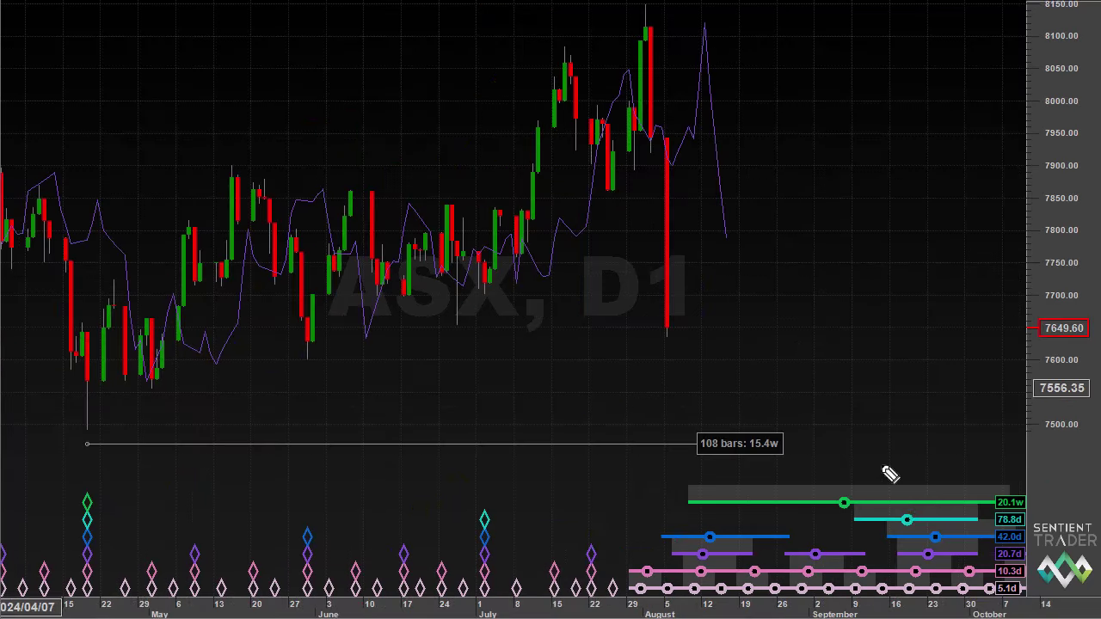
- Outline the mid-September nest of projected troughs on the ASX chart with a triangle, mark it with a downward arrow, and clear the drawings
mouse_move(827, 498)
mouse_down()
mouse_move(917, 609)
mouse_move(990, 499)
mouse_move(831, 496)
mouse_up()
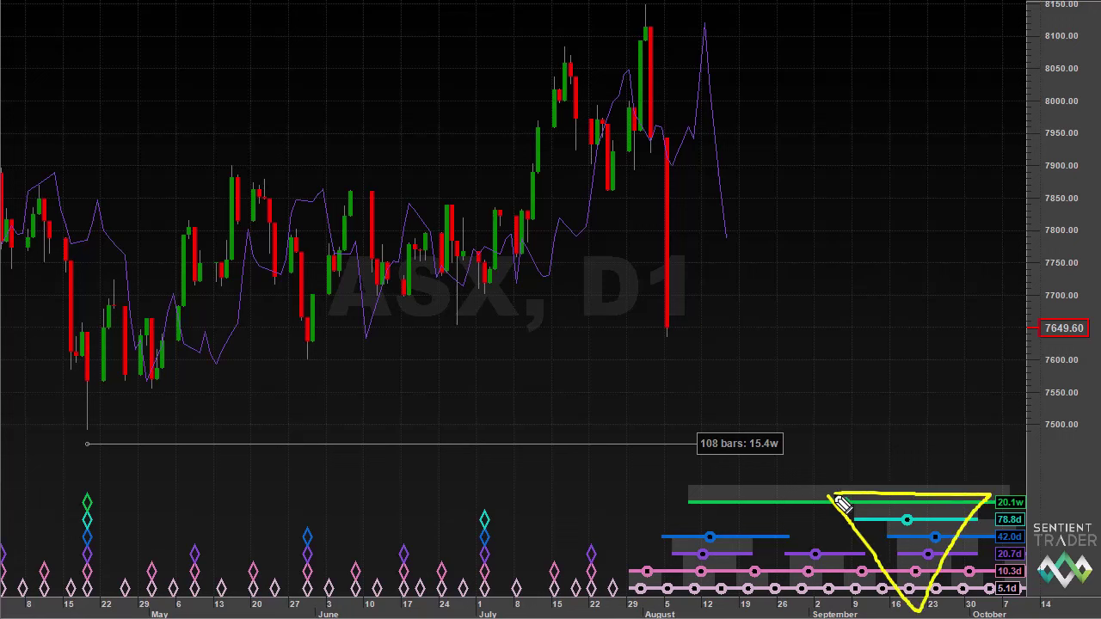
mouse_move(900, 373)
mouse_down()
mouse_move(899, 448)
mouse_move(910, 419)
mouse_up()
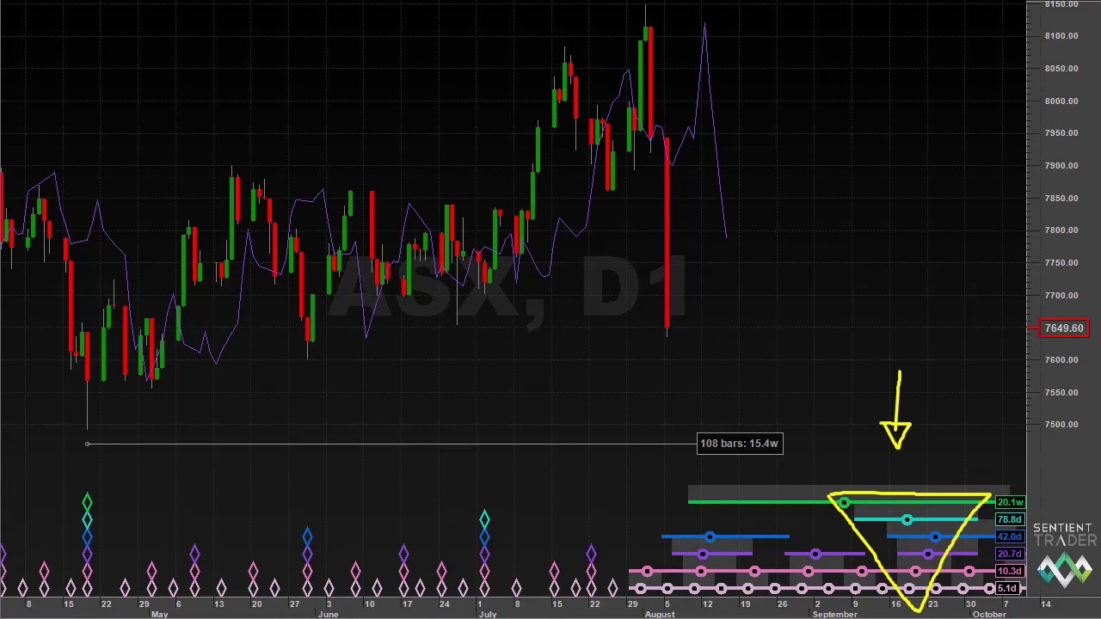
key(Escape)
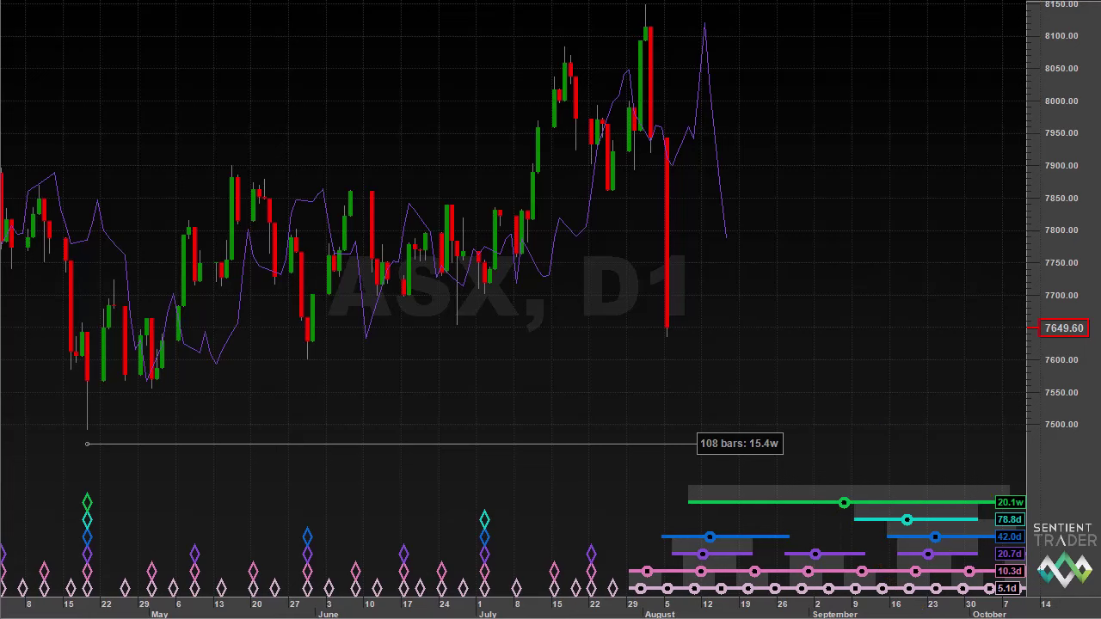
- Circle the mid-April trough markers and mid-March low, trace the swings from late October to that low, and draw an arrow back to March
scroll(78, 434, down, 6)
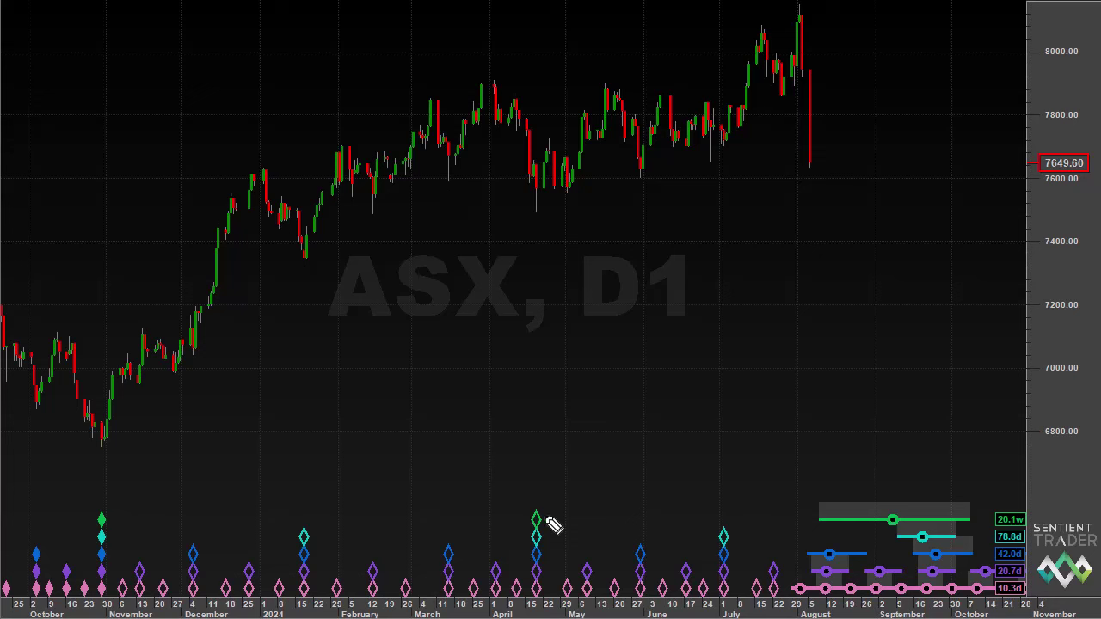
mouse_move(550, 515)
mouse_down()
mouse_move(521, 514)
mouse_move(512, 590)
mouse_move(561, 526)
mouse_move(553, 502)
mouse_up()
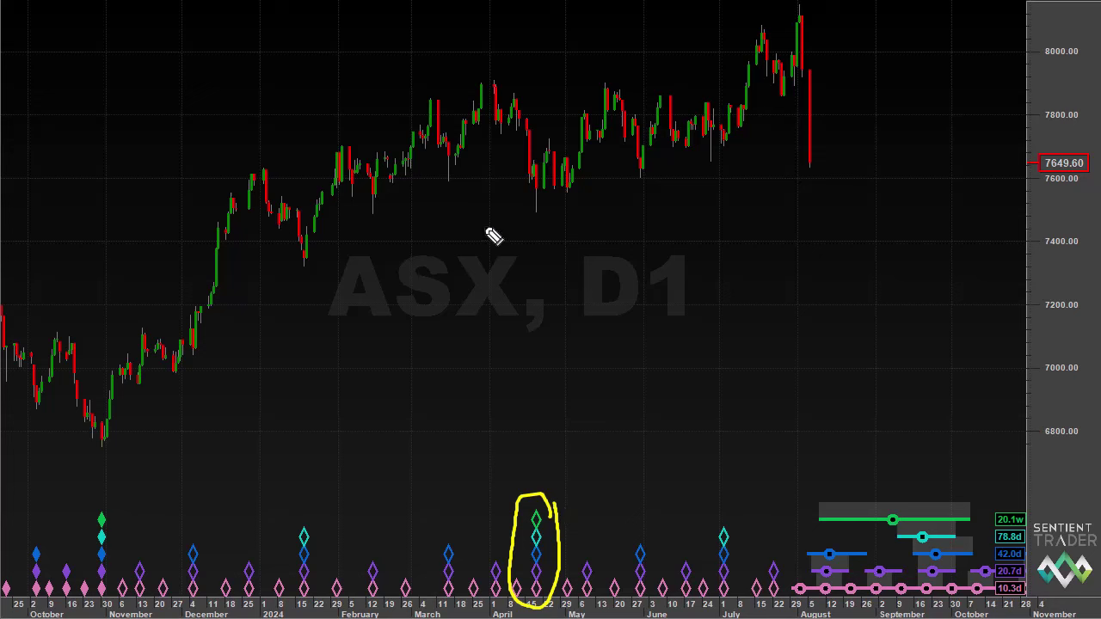
mouse_move(462, 171)
mouse_down()
mouse_move(447, 197)
mouse_move(467, 167)
mouse_move(456, 152)
mouse_up()
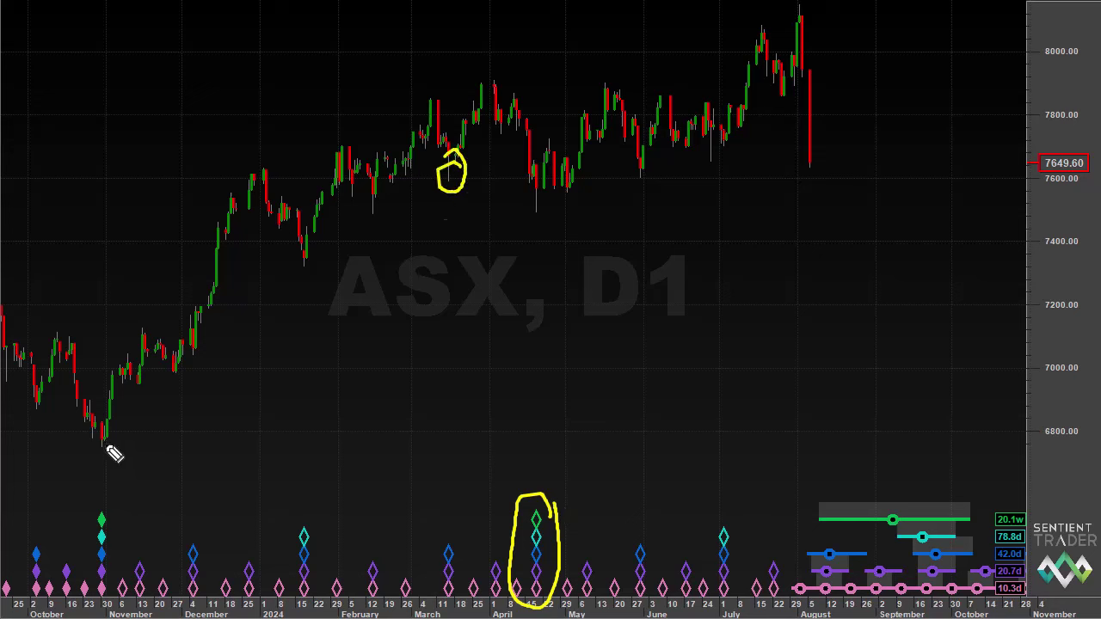
mouse_move(106, 440)
mouse_down()
mouse_move(238, 167)
mouse_move(302, 266)
mouse_move(433, 98)
mouse_move(453, 183)
mouse_up()
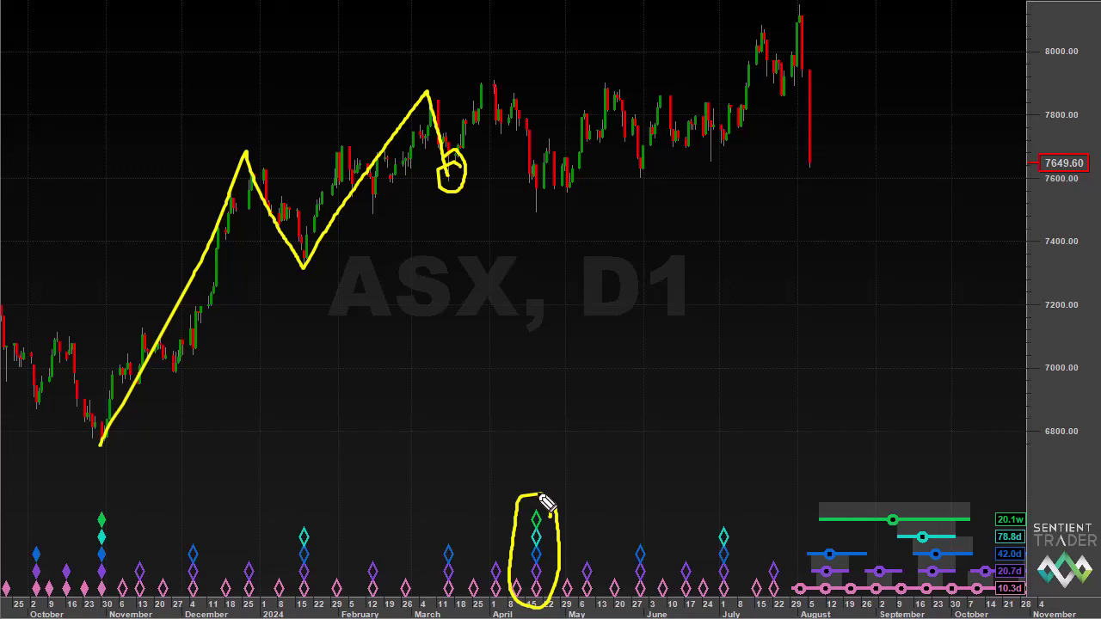
mouse_move(540, 491)
mouse_down()
mouse_move(519, 472)
mouse_move(489, 483)
mouse_move(451, 534)
mouse_move(475, 527)
mouse_move(458, 522)
mouse_up()
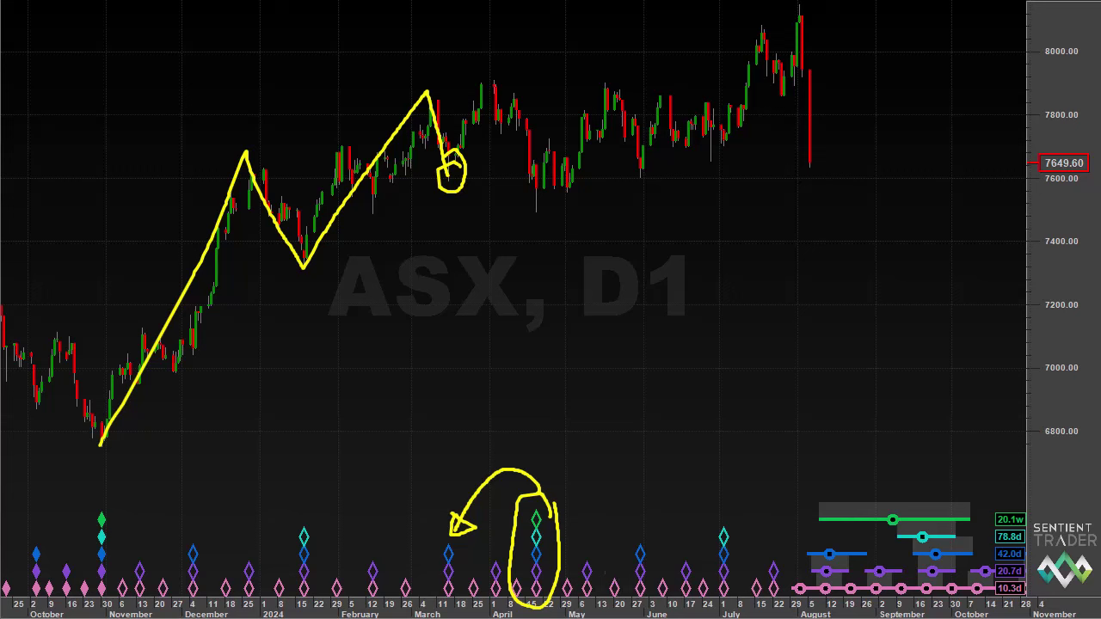
- Outline the mid-August nest, draw an arrow from the September 20.1w projection back towards August, and clear the drawings
mouse_move(803, 554)
mouse_down()
mouse_move(826, 611)
mouse_move(859, 551)
mouse_move(800, 548)
mouse_up()
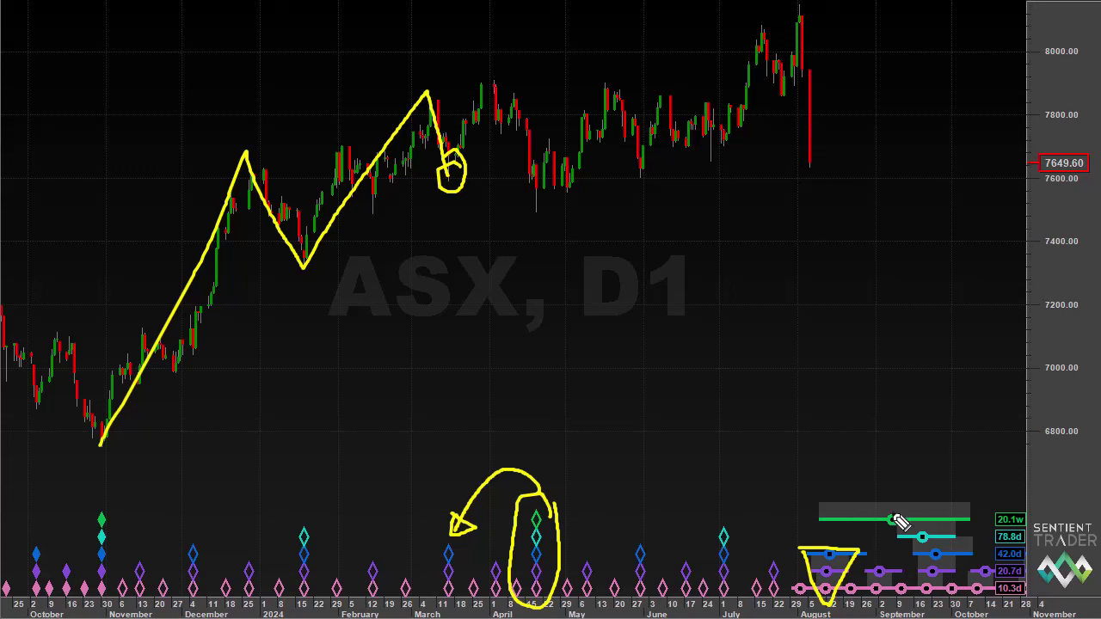
click(909, 452)
mouse_move(899, 480)
mouse_down()
mouse_move(843, 490)
mouse_move(853, 474)
mouse_move(843, 489)
mouse_move(867, 489)
mouse_up()
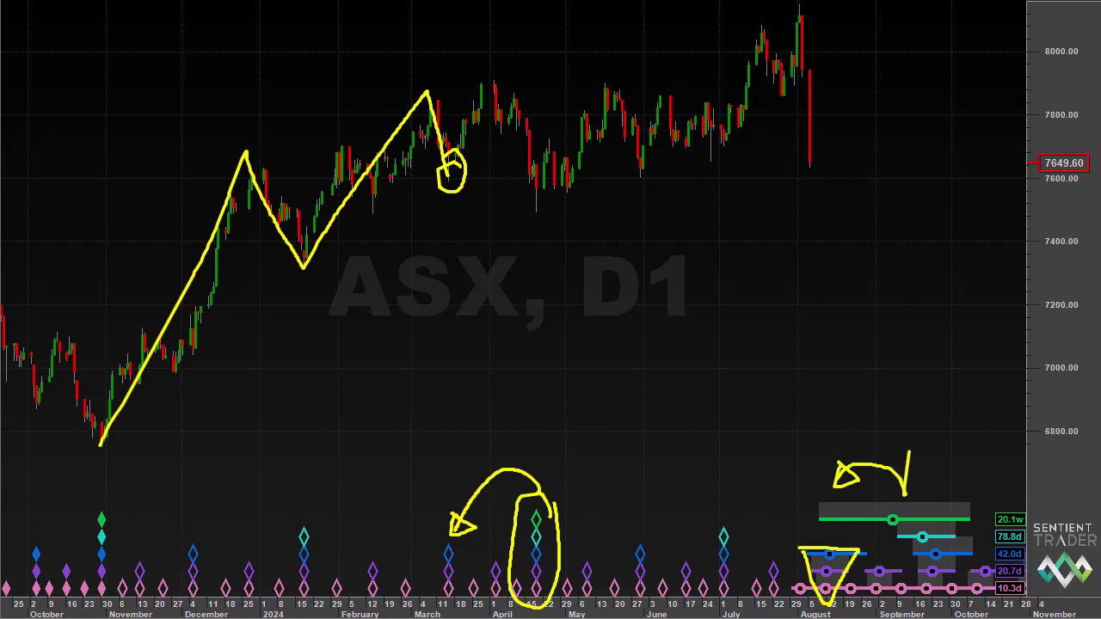
key(Escape)
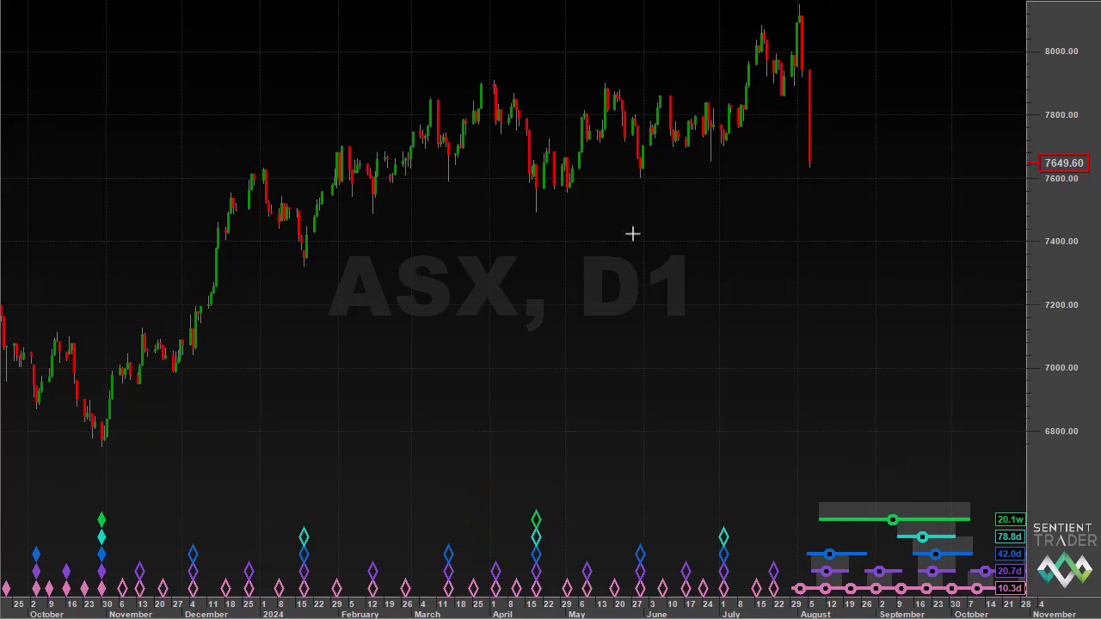
- Show the ASX chart close up from mid-April to September and toggle the 10 day and 5 day cycle lines
drag(509, 198, 939, 392)
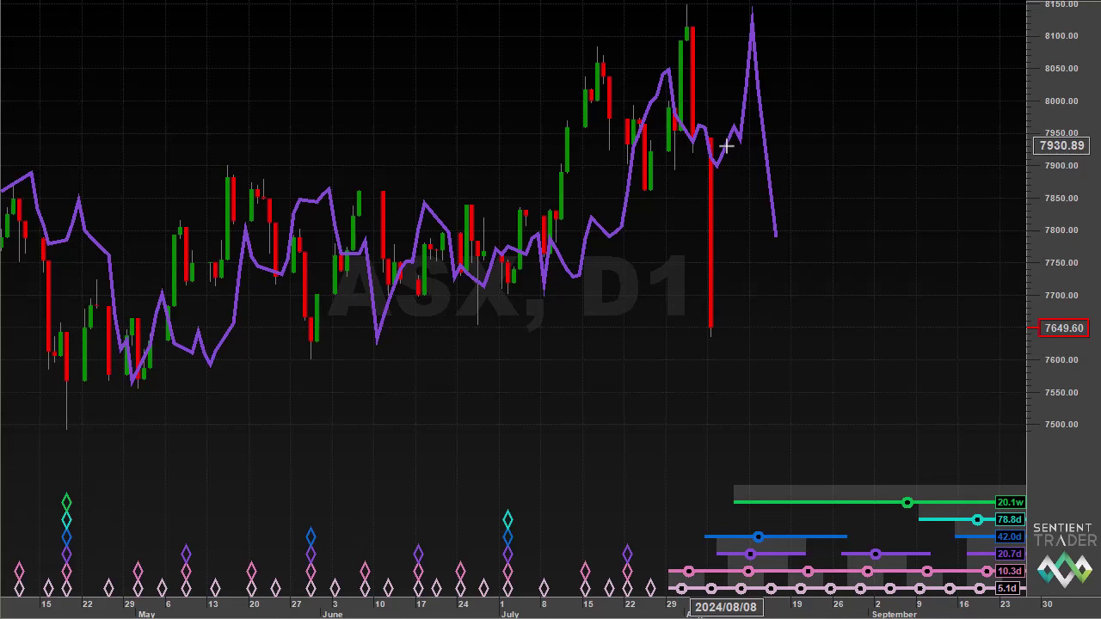
click(86, 5)
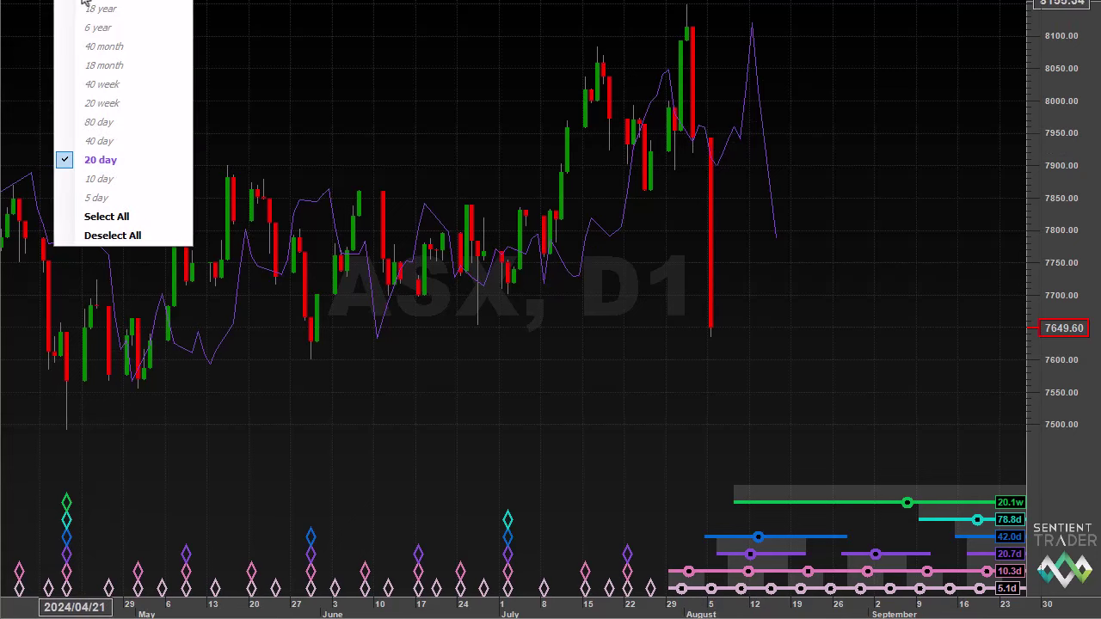
click(93, 179)
click(91, 198)
- On the GOLD daily chart, circle the 26 June low, the early-June low with its trough markers, and the 25 July low with its markers
click(499, 332)
drag(500, 334, 830, 451)
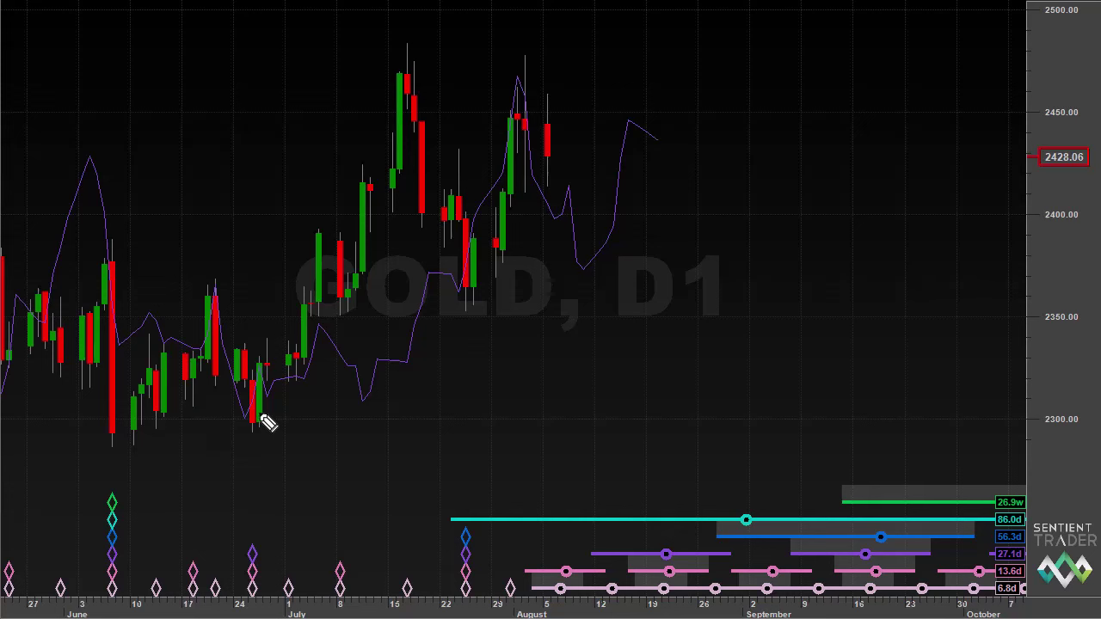
mouse_move(254, 409)
mouse_down()
mouse_move(248, 440)
mouse_move(279, 424)
mouse_move(252, 481)
mouse_move(257, 520)
mouse_up()
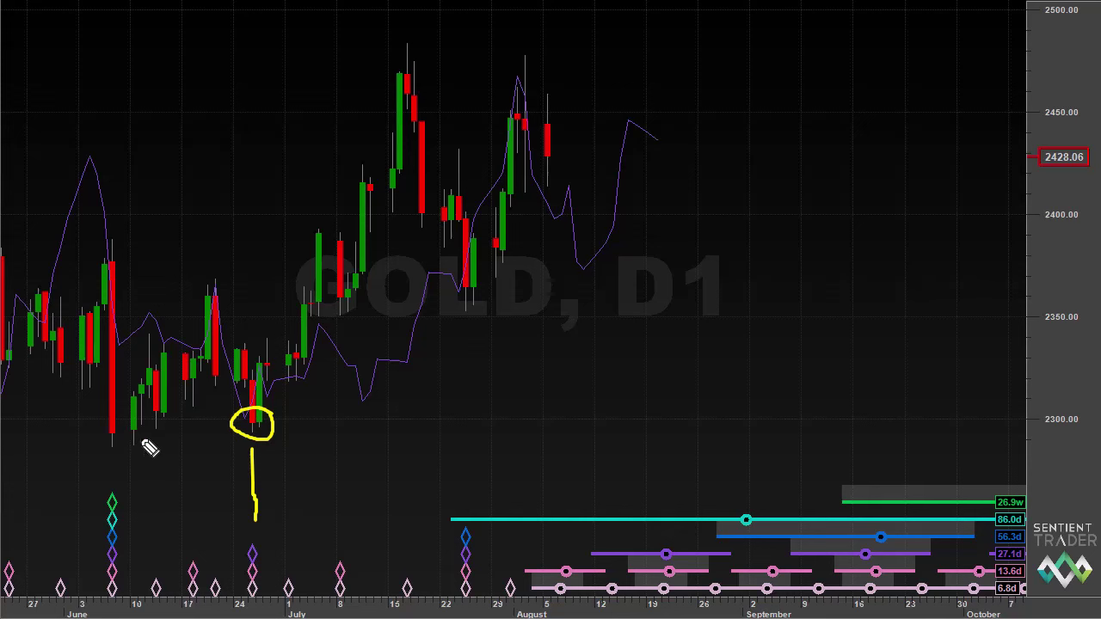
mouse_move(141, 436)
mouse_down()
mouse_move(86, 474)
mouse_move(85, 549)
mouse_move(105, 596)
mouse_move(150, 578)
mouse_move(136, 430)
mouse_up()
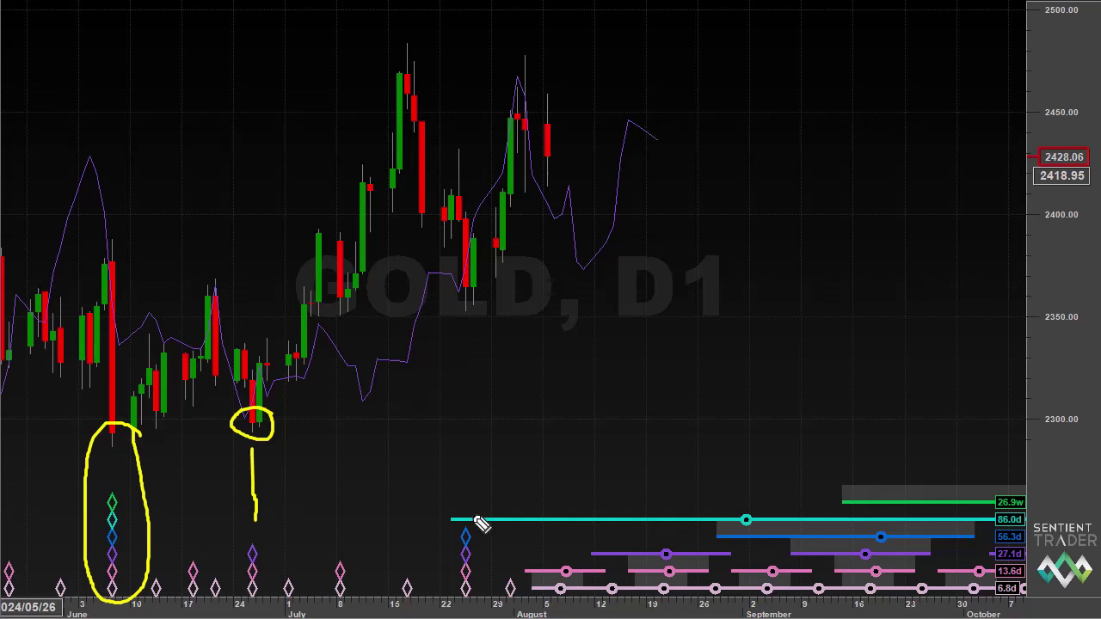
mouse_move(492, 542)
mouse_down()
mouse_move(478, 509)
mouse_move(456, 573)
mouse_move(460, 615)
mouse_move(491, 544)
mouse_up()
mouse_move(478, 278)
mouse_down()
mouse_move(455, 322)
mouse_move(479, 302)
mouse_up()
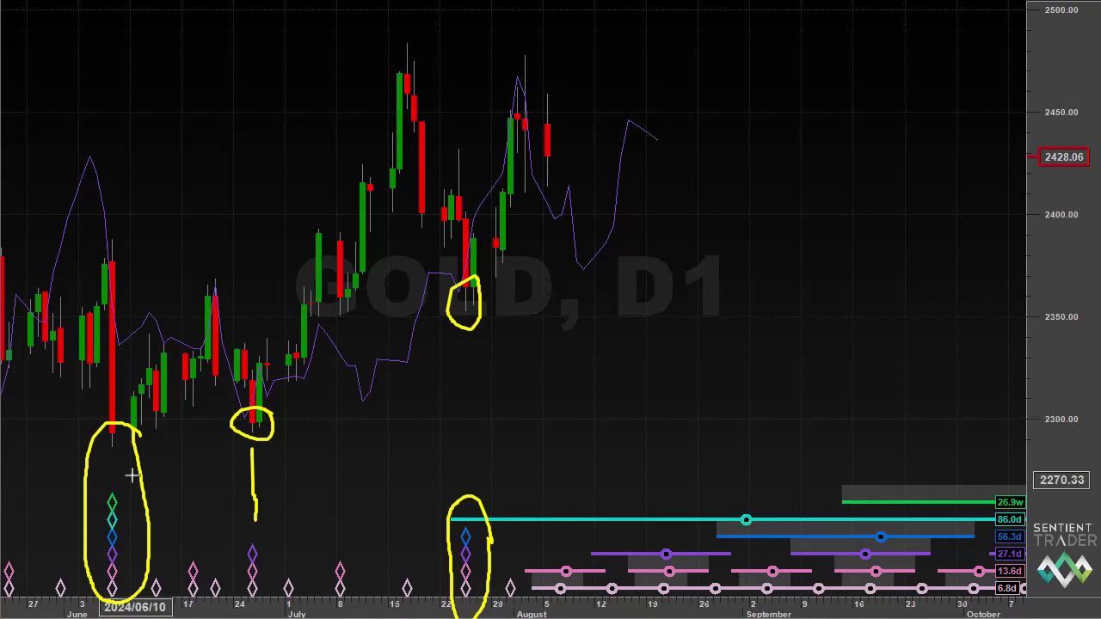
- Measure the time to the 25 July low from the 26 June and early-June lows, and point an arrow at the 26 June trough
click(252, 429)
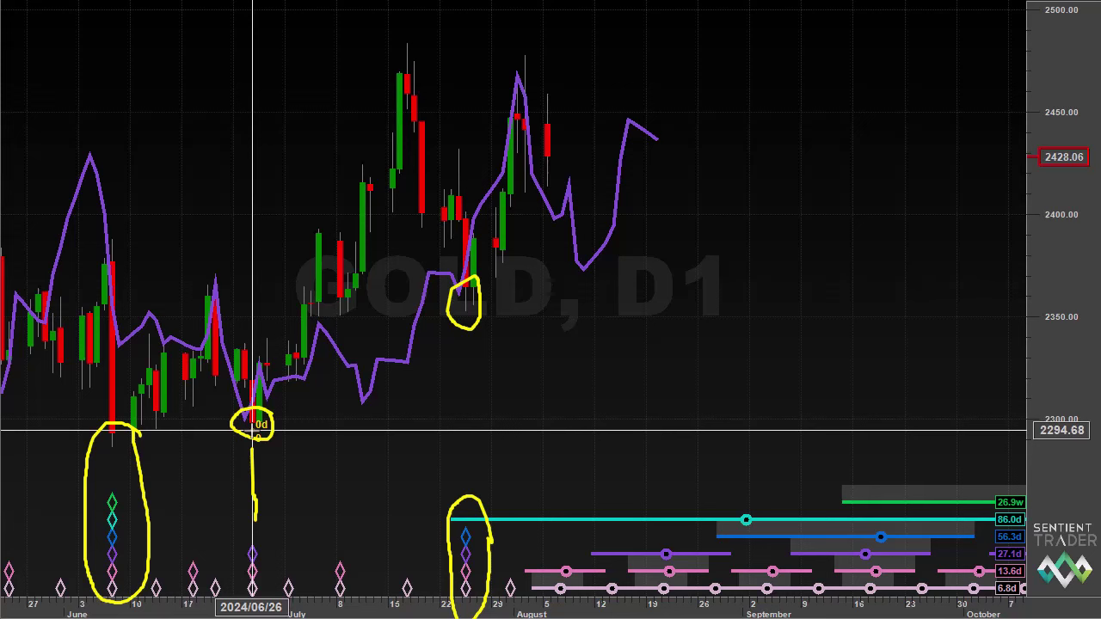
drag(252, 428, 467, 412)
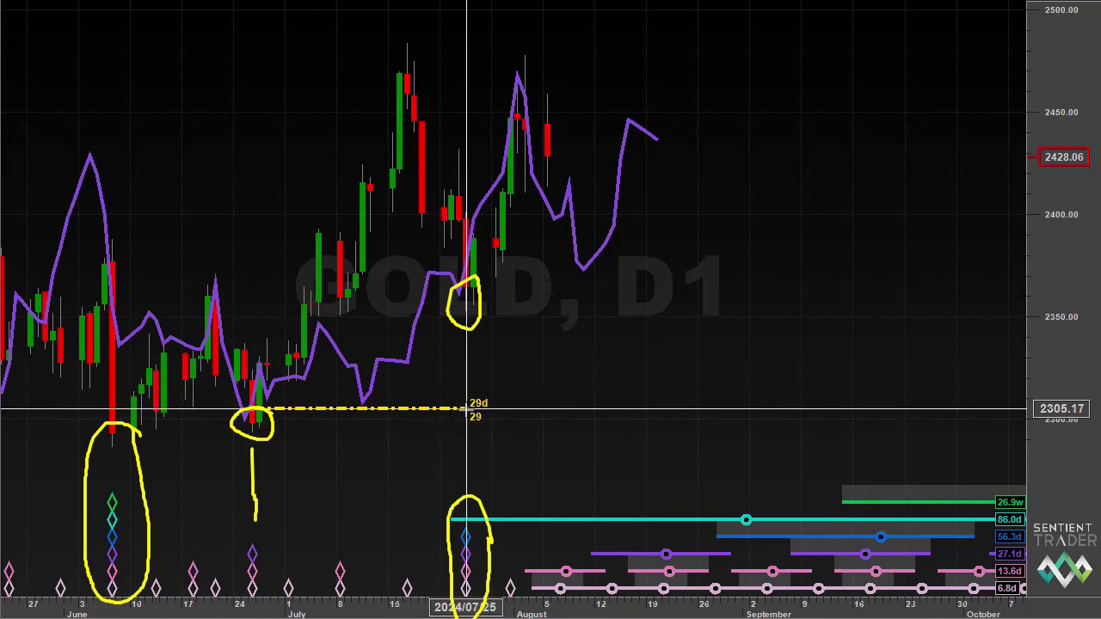
drag(467, 411, 467, 412)
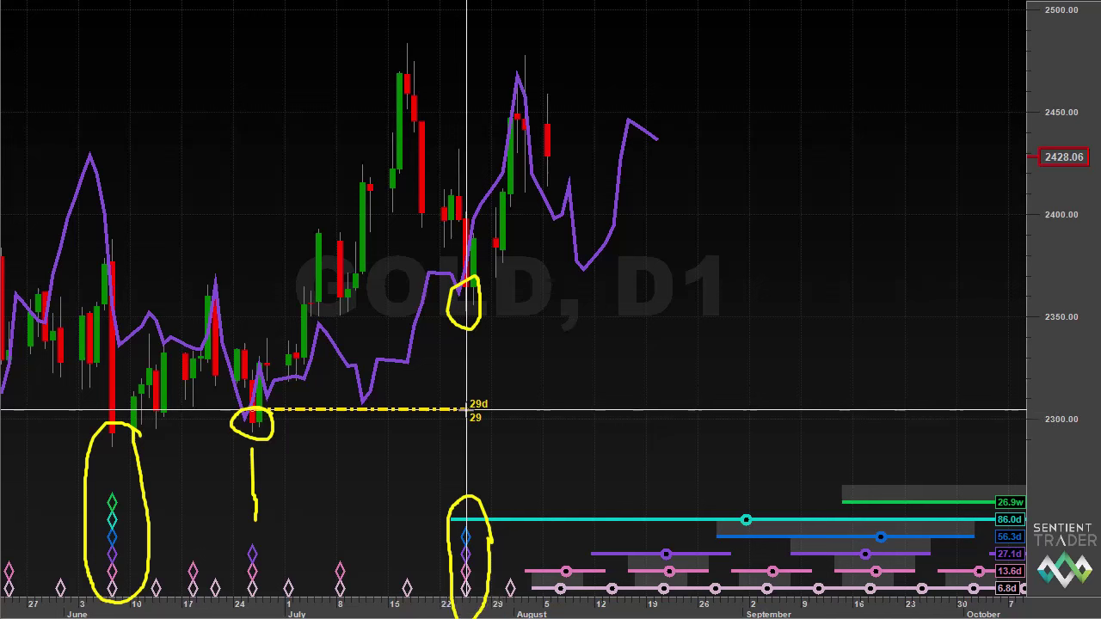
mouse_move(466, 416)
mouse_down()
mouse_move(312, 421)
mouse_move(49, 388)
mouse_move(111, 364)
mouse_move(112, 214)
mouse_move(493, 342)
mouse_move(468, 435)
mouse_up()
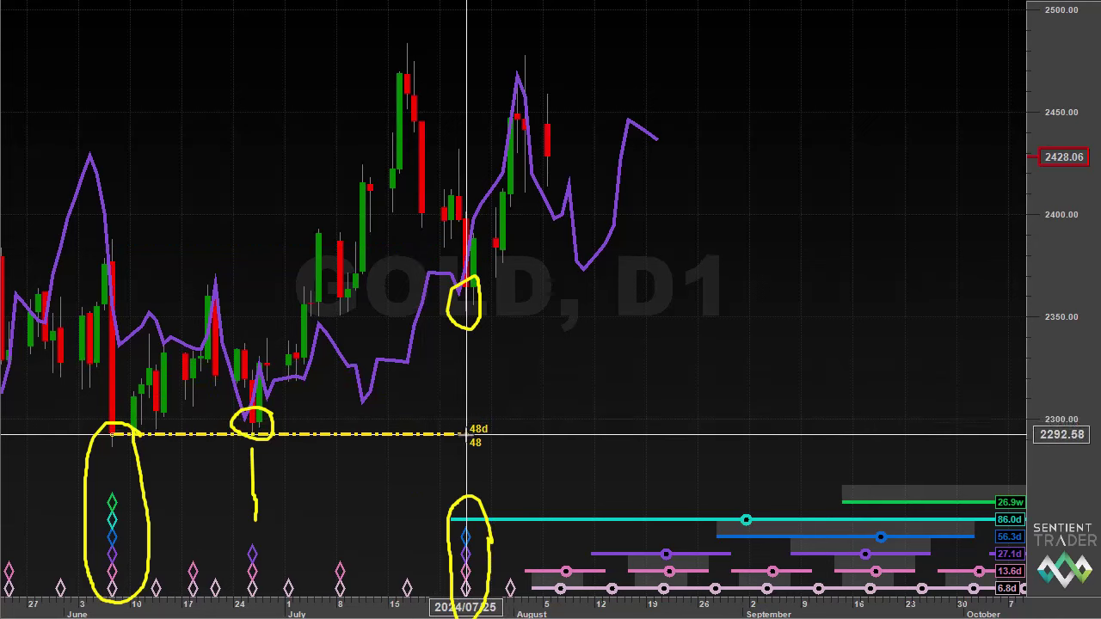
drag(468, 434, 468, 434)
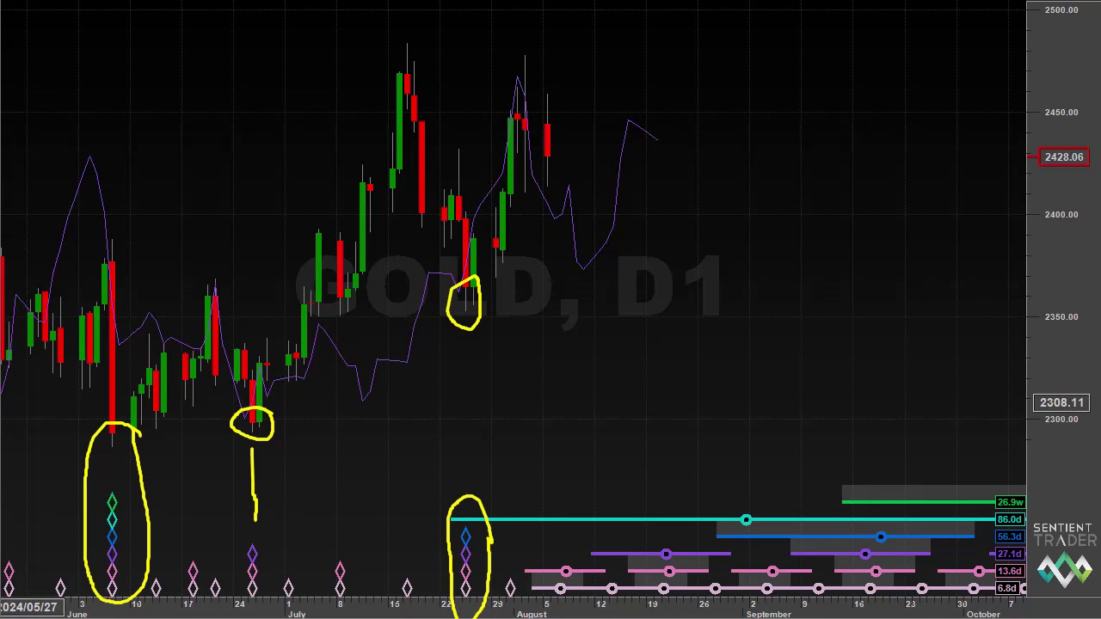
mouse_move(338, 439)
mouse_down()
mouse_move(266, 508)
mouse_move(290, 508)
mouse_move(277, 493)
mouse_up()
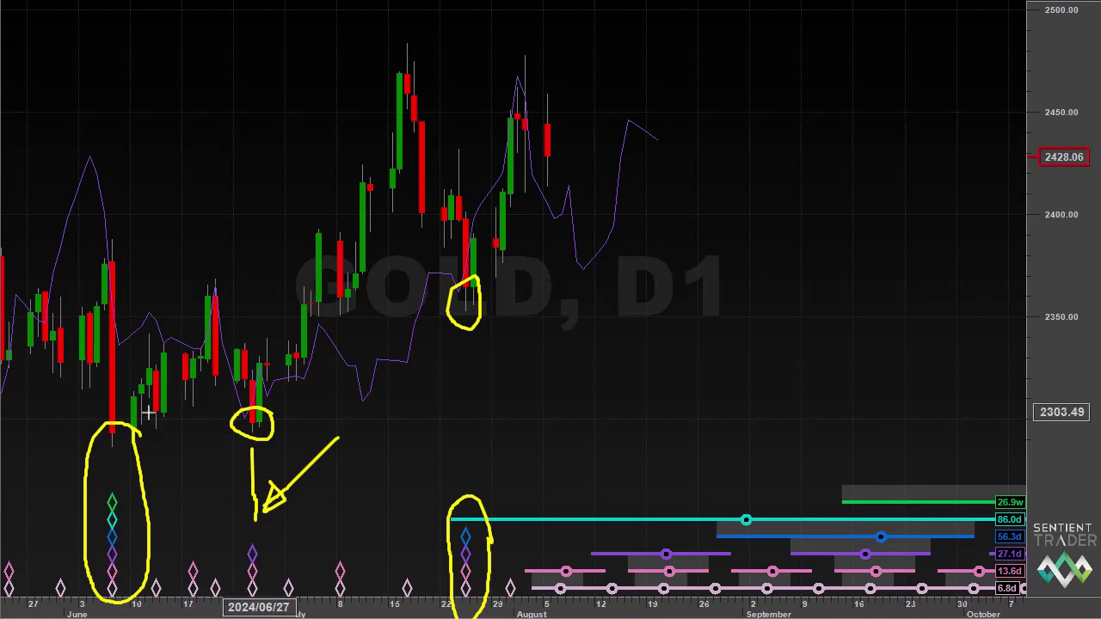
key(Escape)
- Trace an M-shape from the 26 June low through the 25 July low into late August, and outline the mid-September nest
mouse_move(248, 427)
mouse_down()
mouse_move(410, 42)
mouse_move(473, 296)
mouse_move(464, 303)
mouse_move(480, 252)
mouse_up()
drag(508, 190, 535, 58)
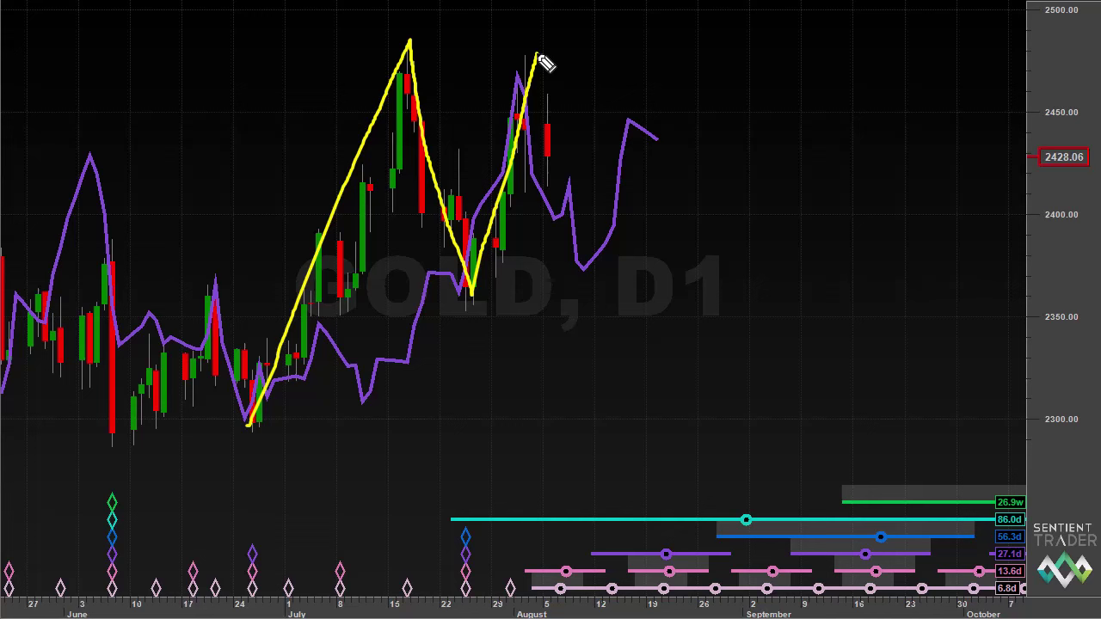
drag(537, 56, 694, 320)
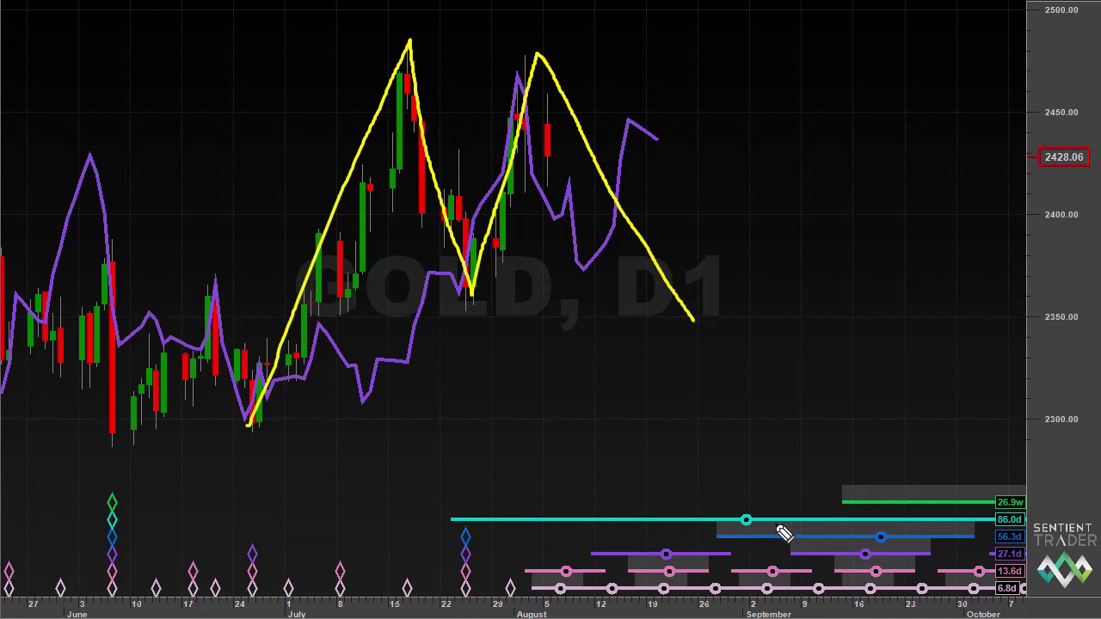
mouse_move(765, 523)
mouse_down()
mouse_move(895, 596)
mouse_move(945, 520)
mouse_move(765, 517)
mouse_up()
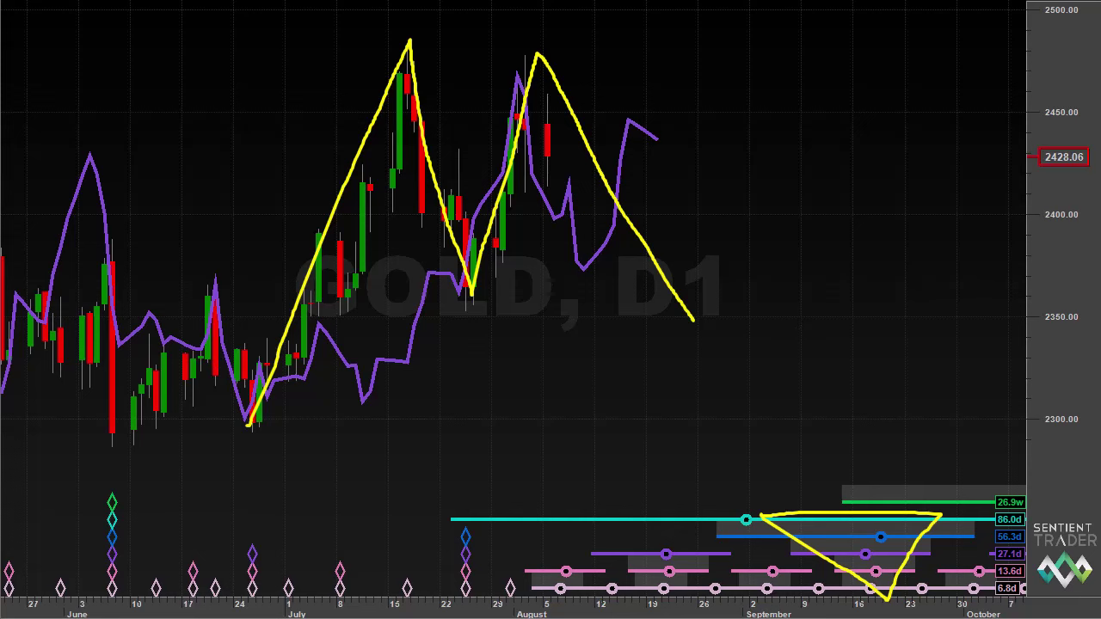
key(e)
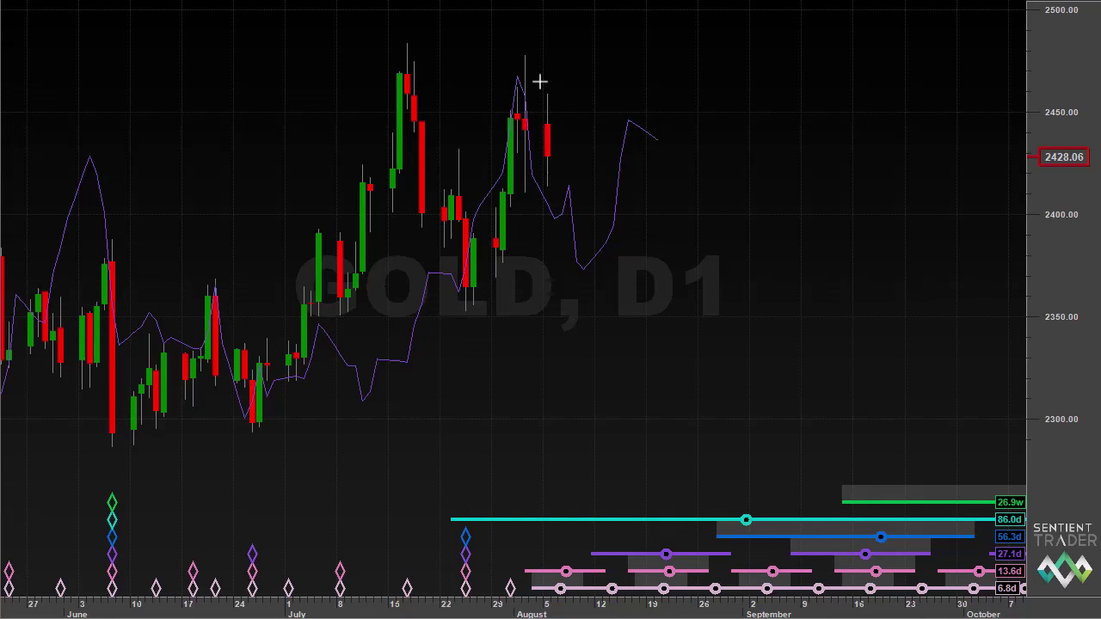
- Display the full dashed orange projection line on the GOLD chart, and trace an M-shape from the 26 June low to the end of August
click(512, 133)
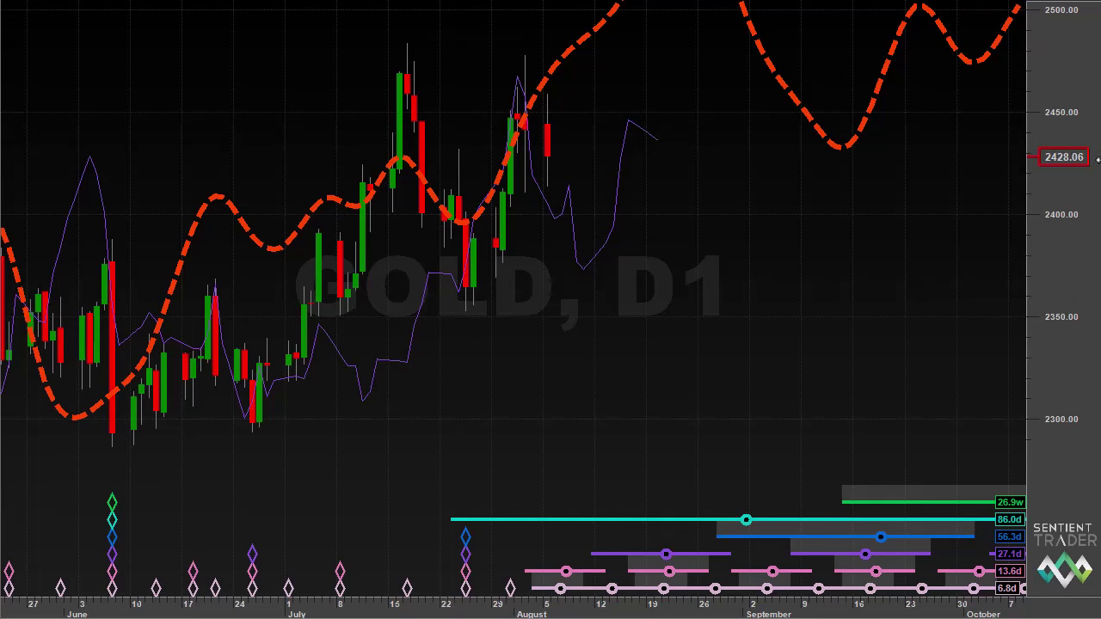
drag(1056, 52, 1058, 212)
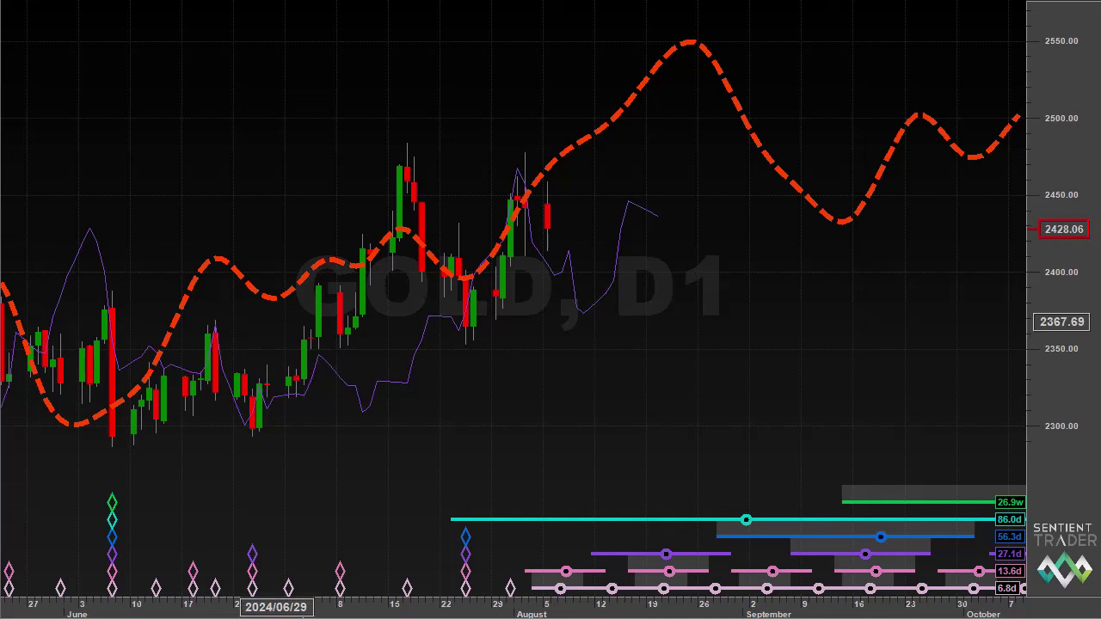
mouse_move(250, 428)
mouse_down()
mouse_move(433, 149)
mouse_move(465, 303)
mouse_move(504, 294)
mouse_move(580, 145)
mouse_move(738, 461)
mouse_up()
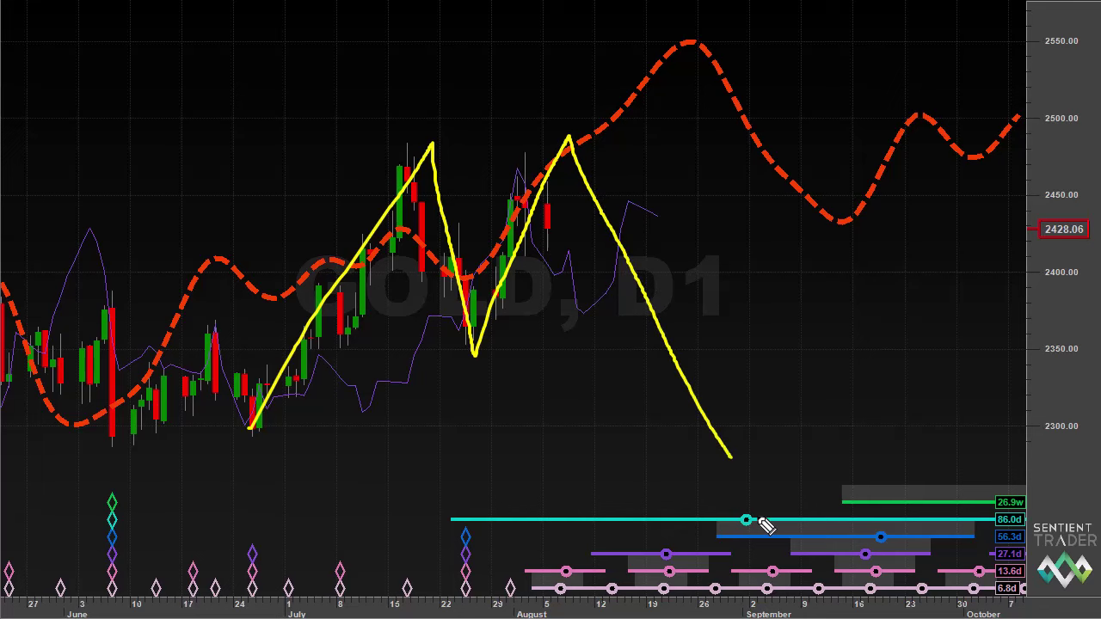
key(Escape)
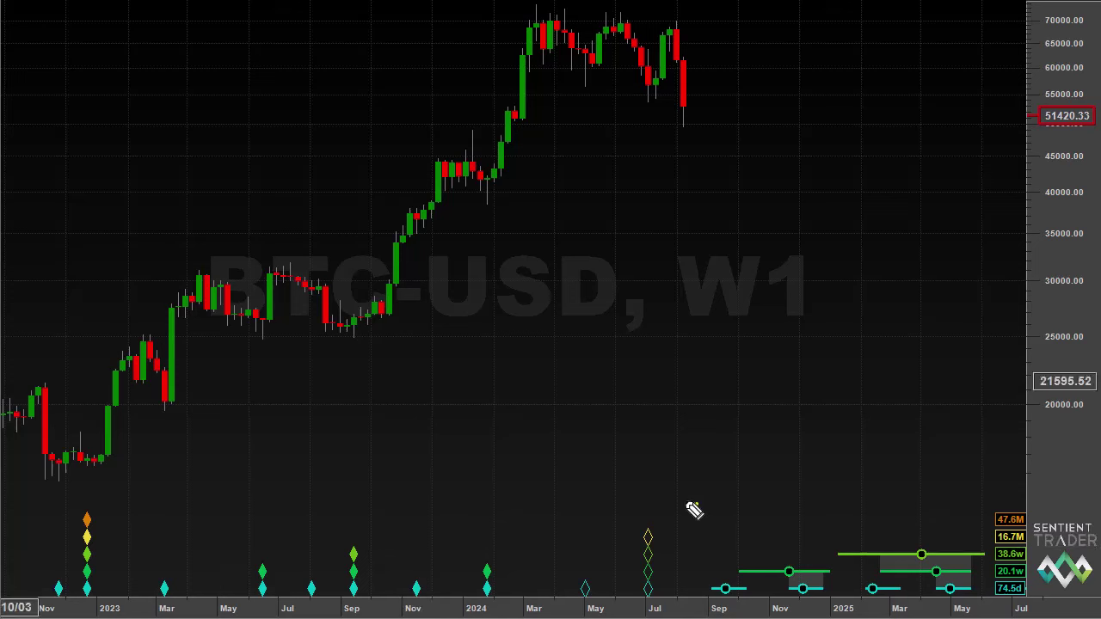
- On the BTC-USD weekly chart, circle the early-July 2024 trough markers and low, and point an arrow at the August drop
drag(697, 505, 660, 518)
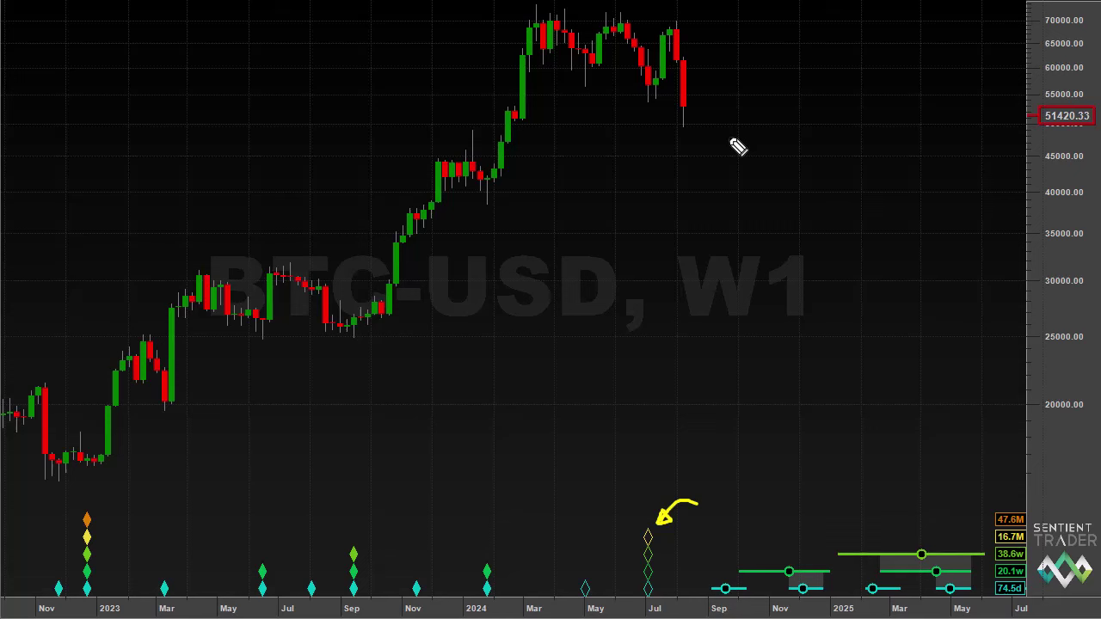
mouse_move(638, 520)
mouse_down()
mouse_move(645, 606)
mouse_move(668, 578)
mouse_move(651, 511)
mouse_up()
mouse_move(774, 88)
mouse_down()
mouse_move(726, 108)
mouse_move(707, 105)
mouse_move(713, 98)
mouse_move(651, 106)
mouse_move(652, 92)
mouse_up()
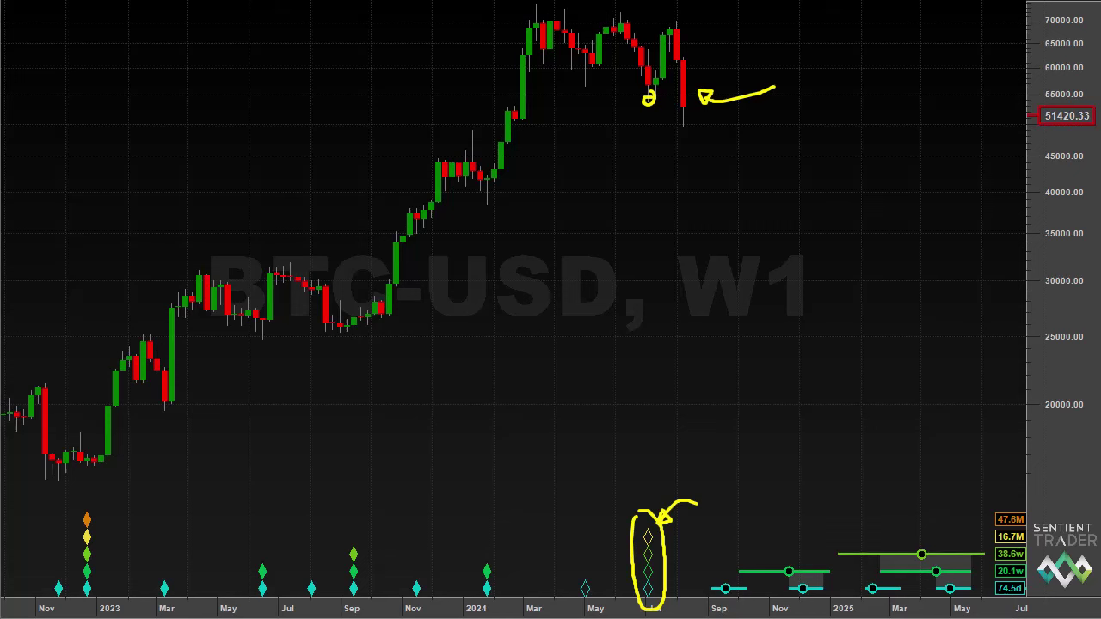
key(e)
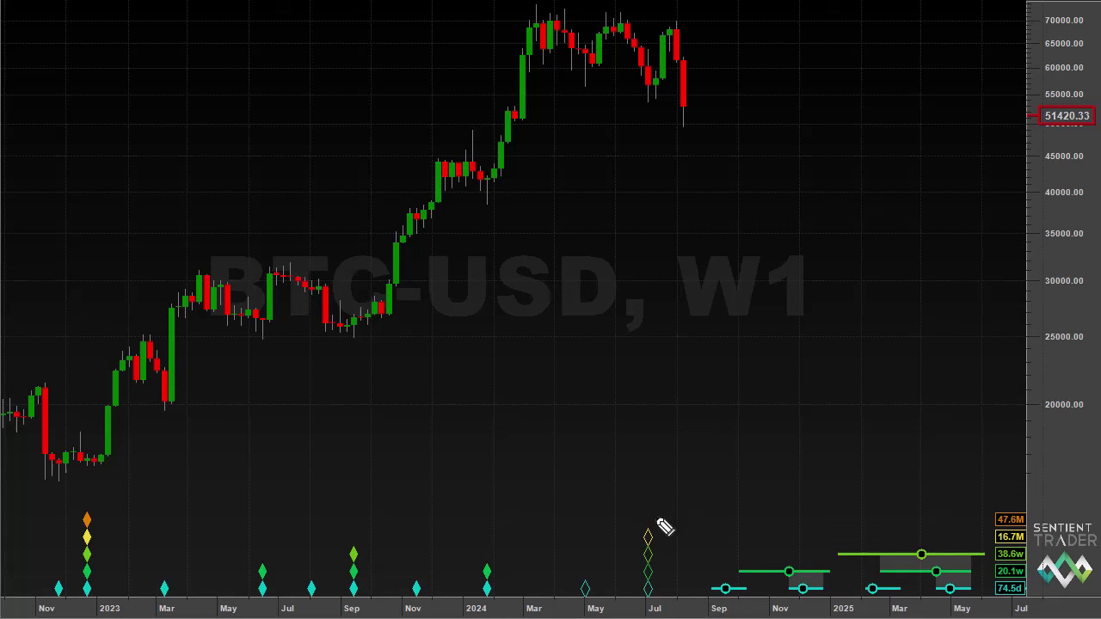
mouse_move(668, 549)
mouse_down()
mouse_move(652, 517)
mouse_move(633, 537)
mouse_move(631, 594)
mouse_move(654, 609)
mouse_move(665, 542)
mouse_up()
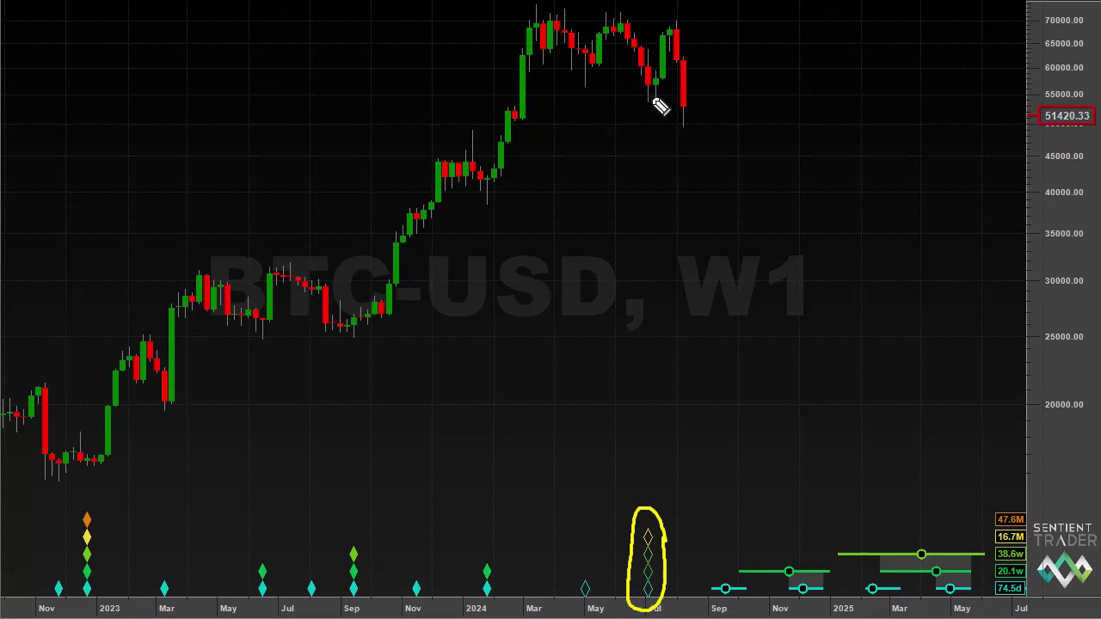
- Circle the early-July 2024 low, trace an M-shape from the late-2022 low through September 2023 to it, and extend a downward arrow past August 2024
mouse_move(662, 94)
mouse_down()
mouse_move(649, 111)
mouse_move(663, 111)
mouse_move(658, 99)
mouse_up()
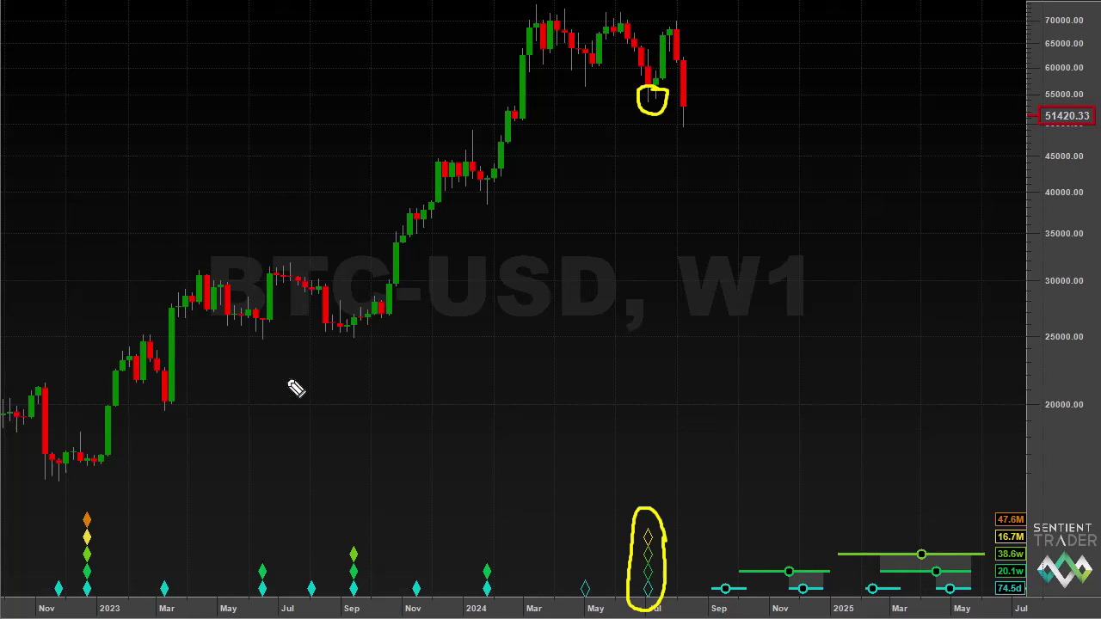
mouse_move(67, 475)
mouse_down()
mouse_move(278, 252)
mouse_move(339, 327)
mouse_move(377, 293)
mouse_move(568, 15)
mouse_move(658, 103)
mouse_up()
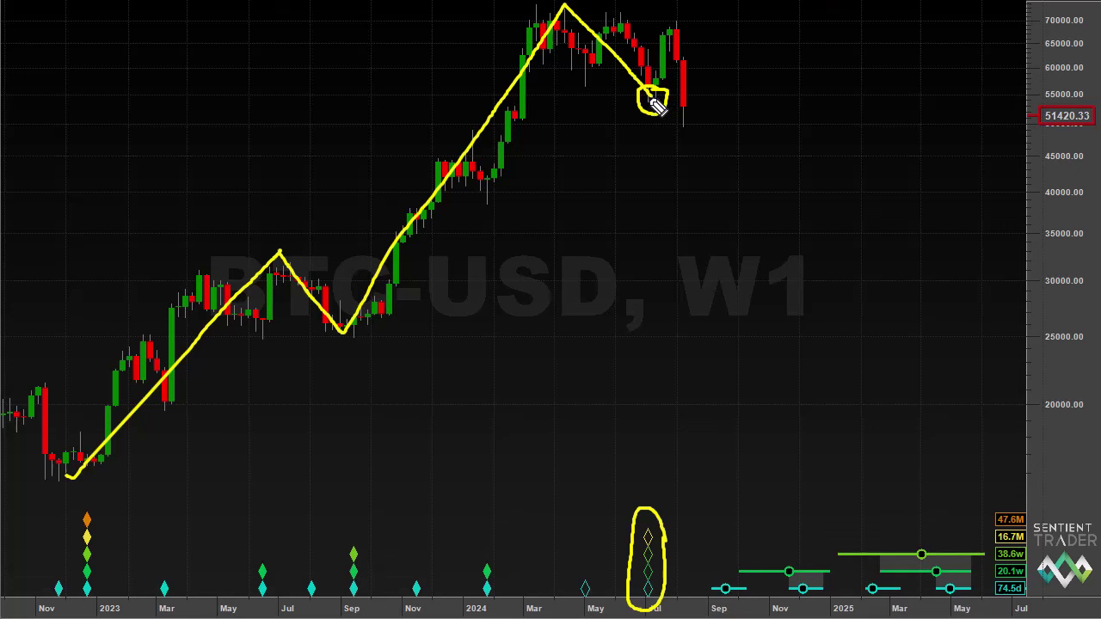
mouse_move(653, 101)
mouse_down()
mouse_move(684, 25)
mouse_move(760, 153)
mouse_move(760, 187)
mouse_move(779, 204)
mouse_move(777, 152)
mouse_up()
click(775, 144)
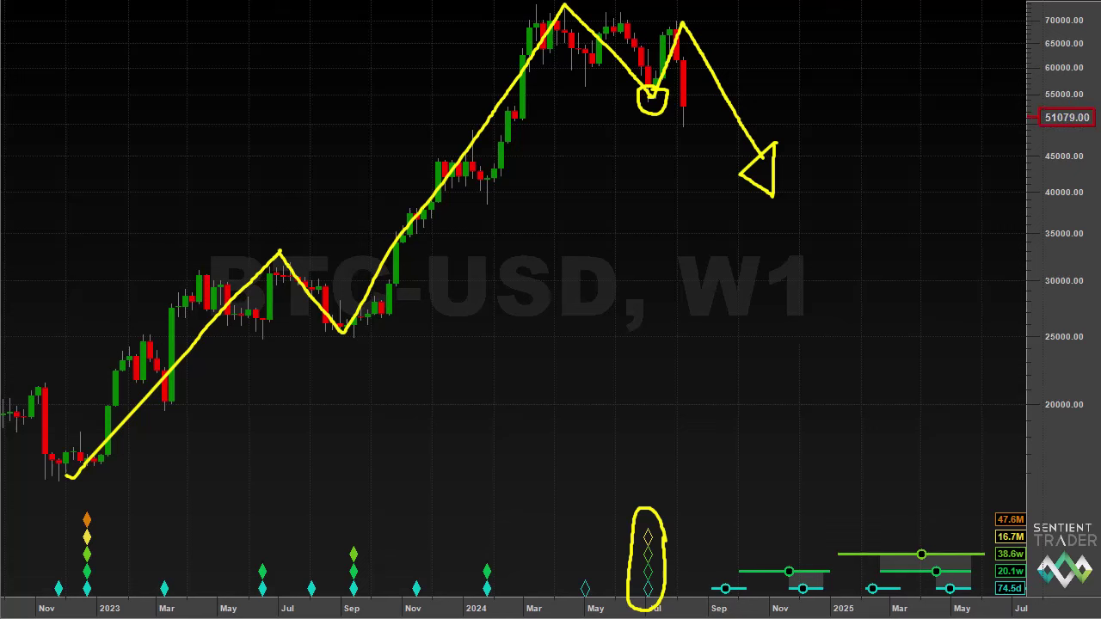
key(Escape)
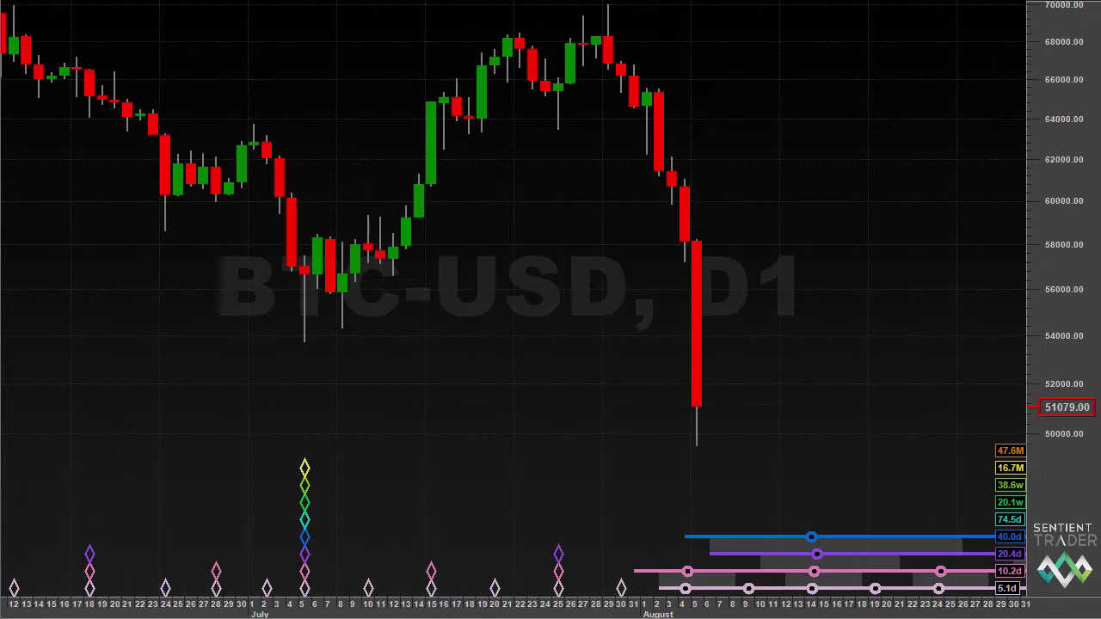
- On the BTC-USD daily chart, circle the early-July lows and cross-mark where price rises through the purple FLD around 14 July
mouse_move(354, 301)
mouse_down()
mouse_move(314, 292)
mouse_move(287, 344)
mouse_move(337, 376)
mouse_move(371, 322)
mouse_move(353, 297)
mouse_up()
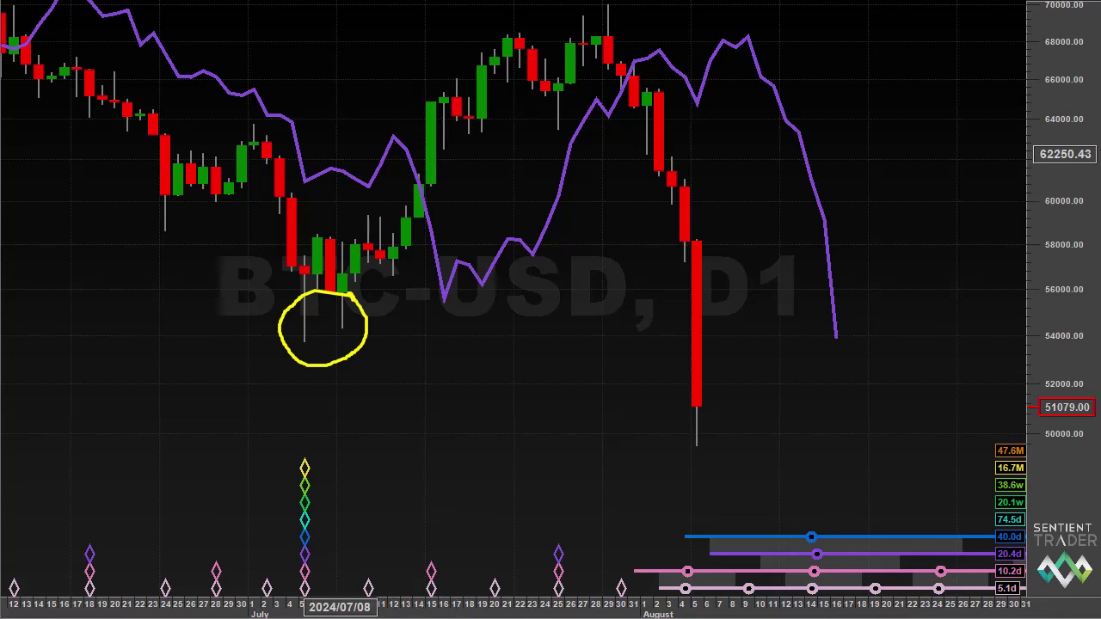
drag(435, 175, 411, 200)
drag(420, 160, 423, 199)
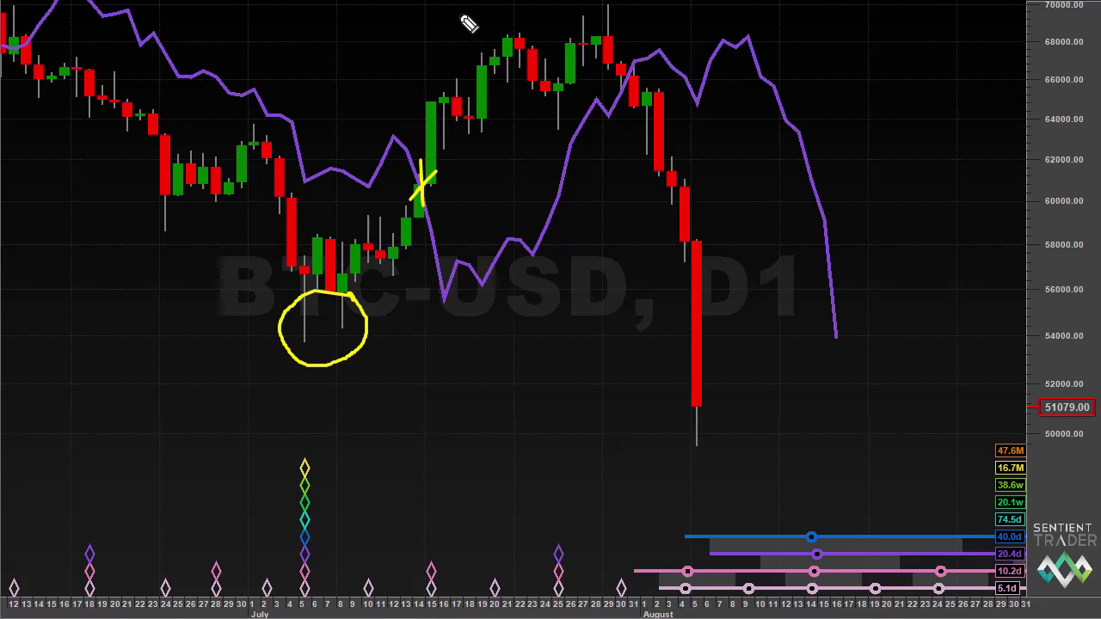
- Draw a rightward arrow above the 22 July peak and a downward arrow beneath that peak
mouse_move(467, 24)
mouse_down()
mouse_move(526, 19)
mouse_move(508, 28)
mouse_up()
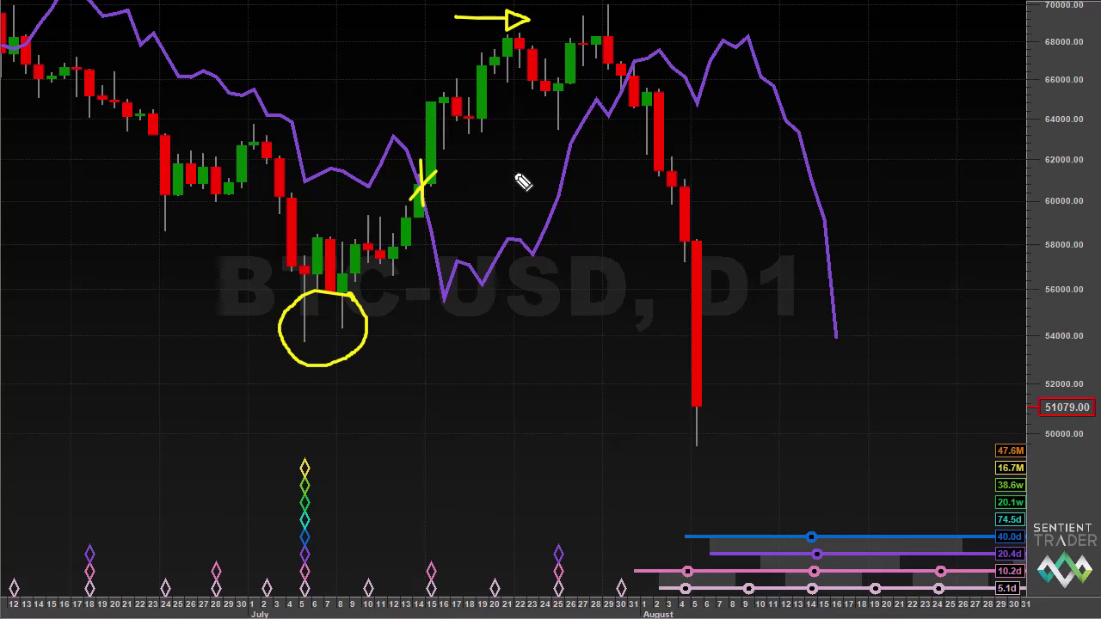
click(519, 97)
drag(520, 97, 518, 151)
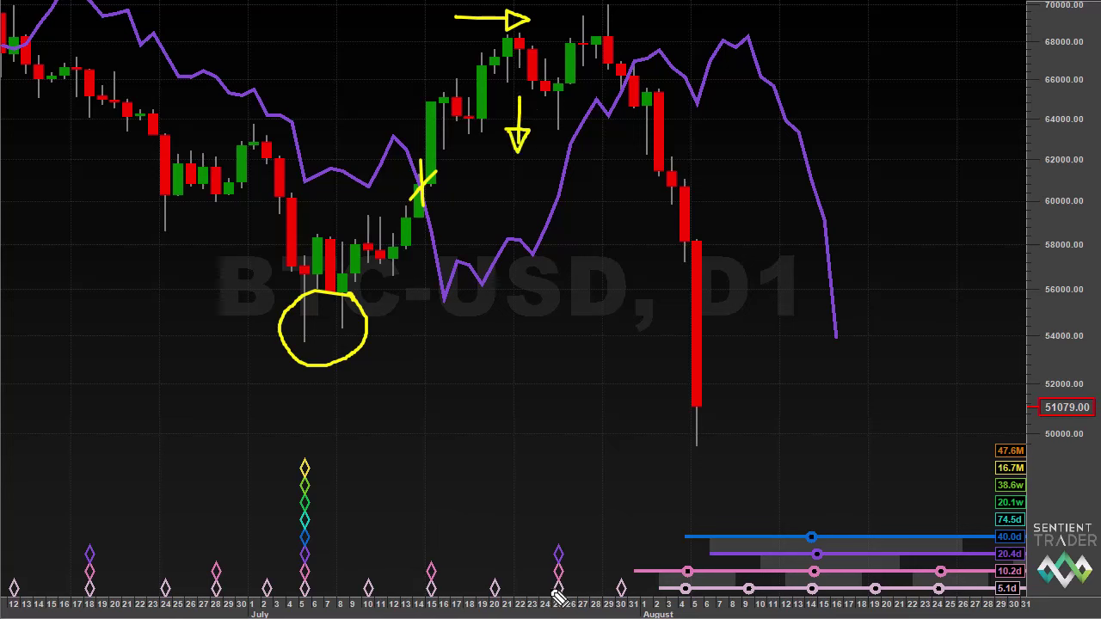
- Circle the 25 July trough markers and the matching price low, and erase all annotations from the daily chart
mouse_move(579, 567)
mouse_down()
mouse_move(542, 559)
mouse_move(557, 616)
mouse_move(585, 593)
mouse_move(578, 565)
mouse_up()
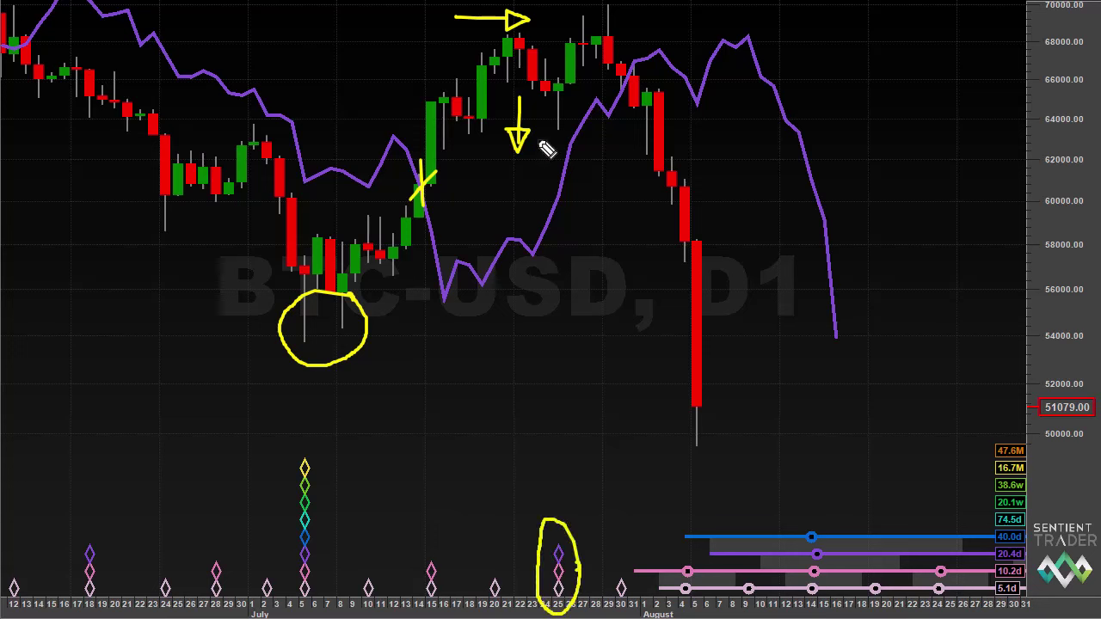
mouse_move(566, 118)
mouse_down()
mouse_move(561, 139)
mouse_move(572, 143)
mouse_move(571, 131)
mouse_move(563, 143)
mouse_up()
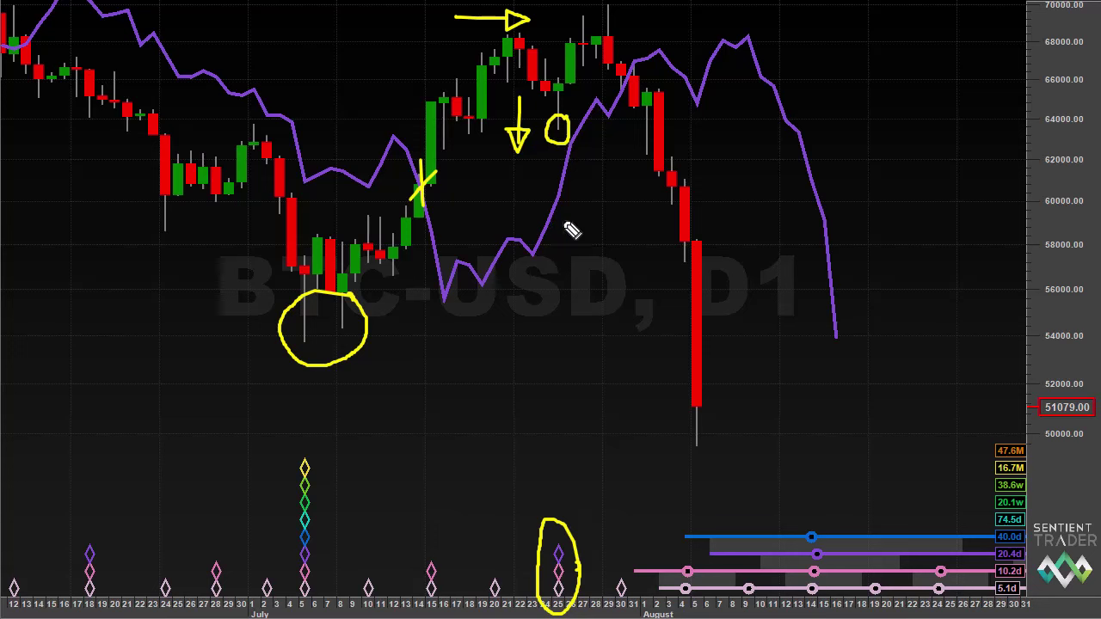
mouse_move(585, 259)
mouse_down()
mouse_move(555, 218)
mouse_move(570, 229)
mouse_up()
key(e)
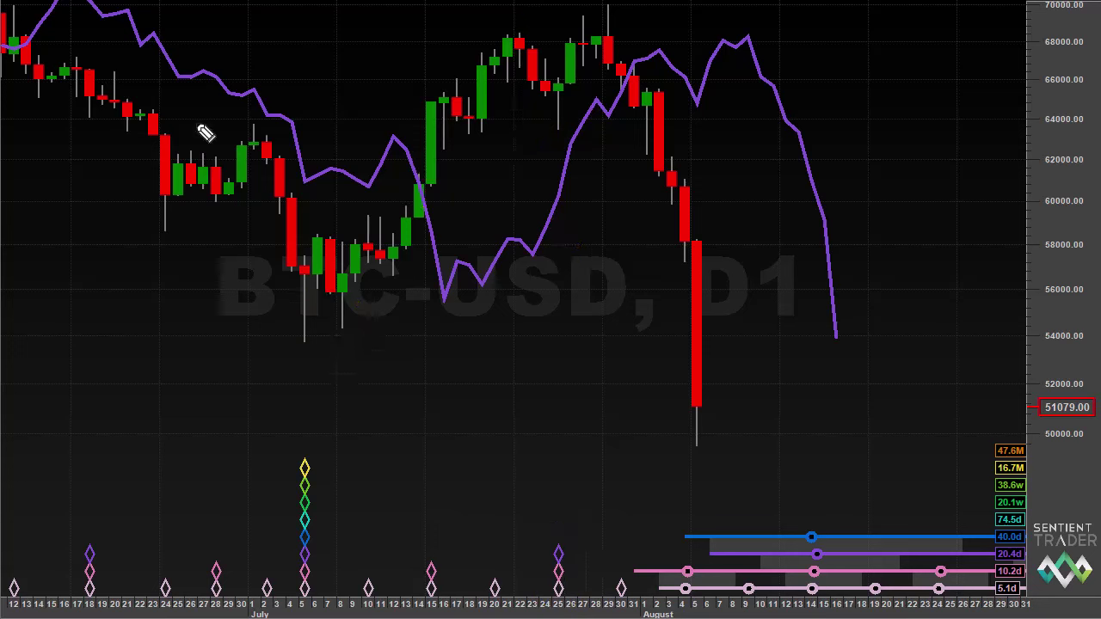
- Mark the highs from 22 to 29 July, and trace the price from the 5 July low through the 25 July low to the 29 July high
drag(525, 28, 573, 26)
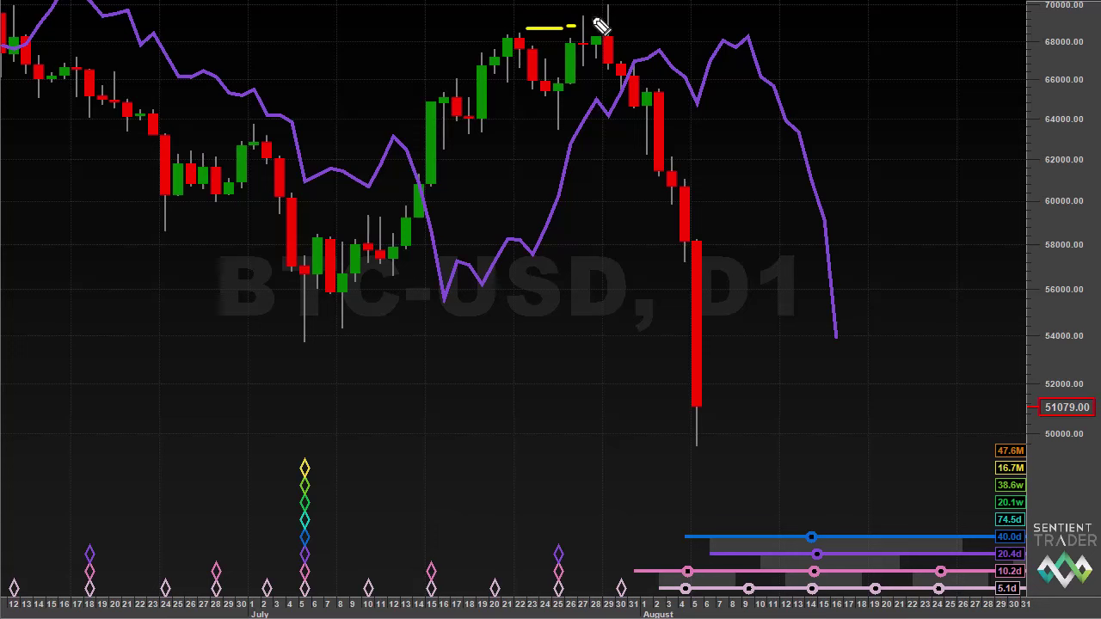
mouse_move(586, 24)
mouse_down()
mouse_move(592, 14)
mouse_move(628, 27)
mouse_up()
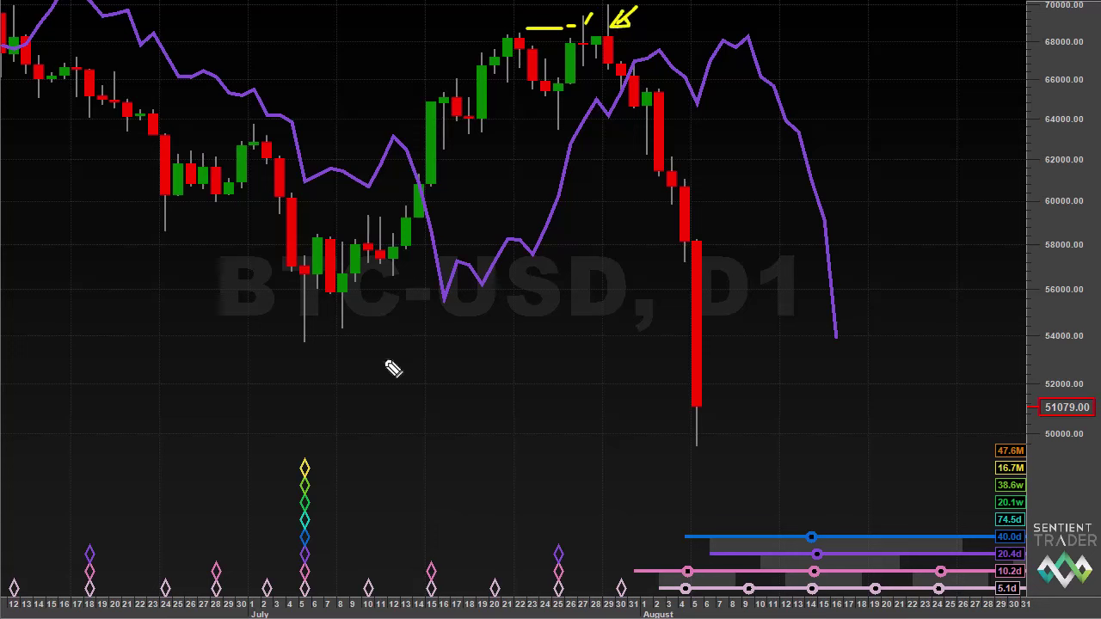
mouse_move(296, 339)
mouse_down()
mouse_move(421, 215)
mouse_move(526, 36)
mouse_move(568, 133)
mouse_move(607, 13)
mouse_up()
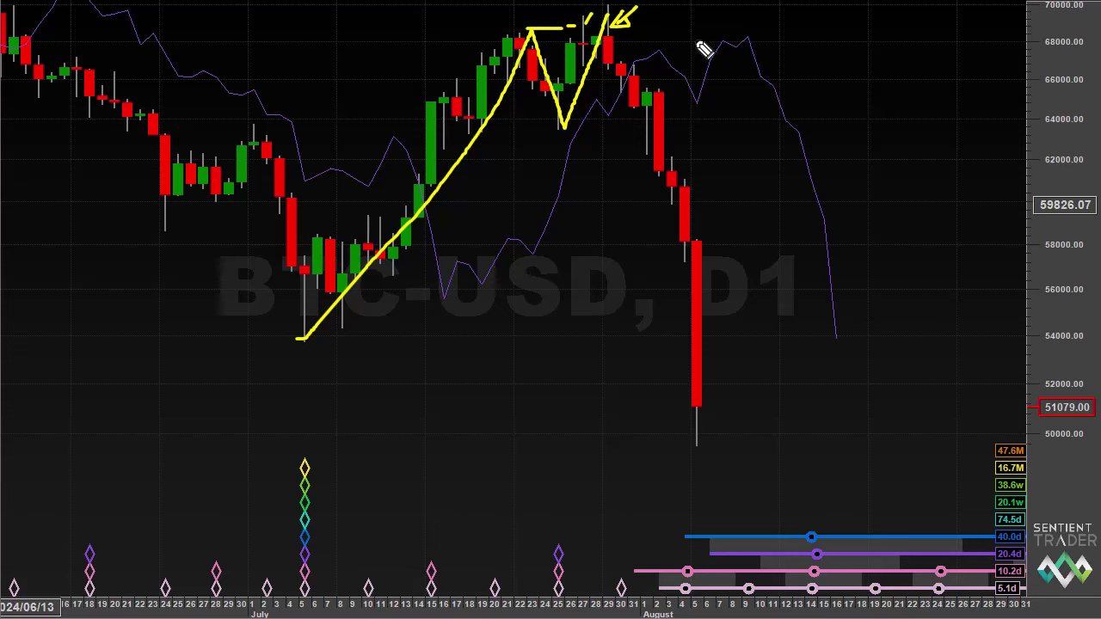
- Write a letter D above the early-August price drop and outline the mid-August nest of projected troughs
drag(677, 28, 677, 67)
mouse_move(677, 28)
mouse_down()
mouse_move(698, 34)
mouse_move(679, 54)
mouse_up()
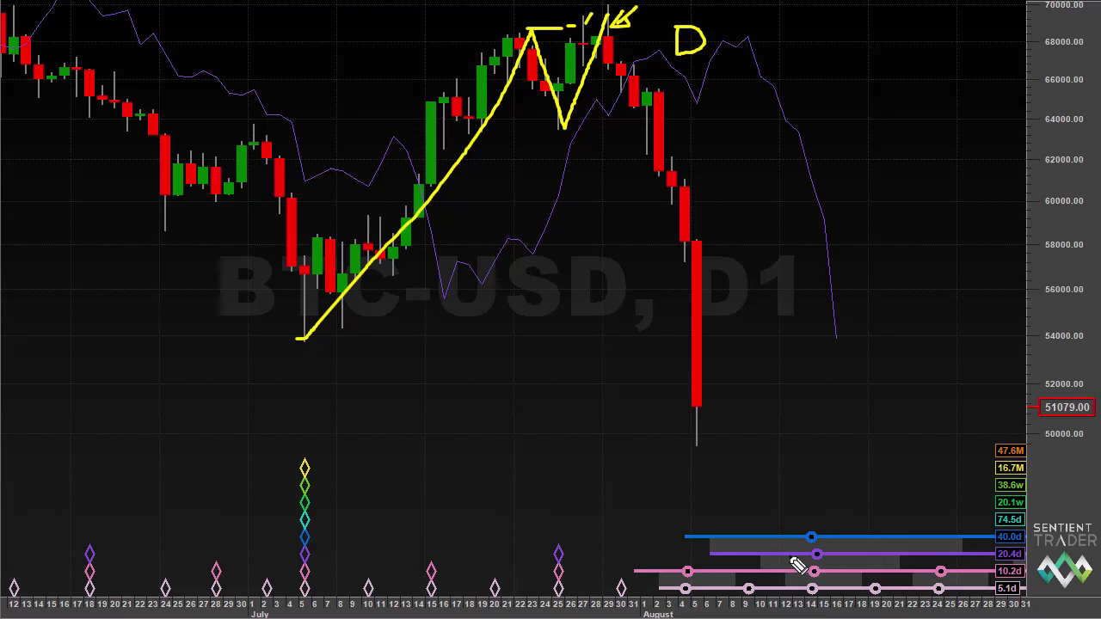
mouse_move(757, 537)
mouse_down()
mouse_move(818, 603)
mouse_move(876, 526)
mouse_move(796, 525)
mouse_move(761, 538)
mouse_up()
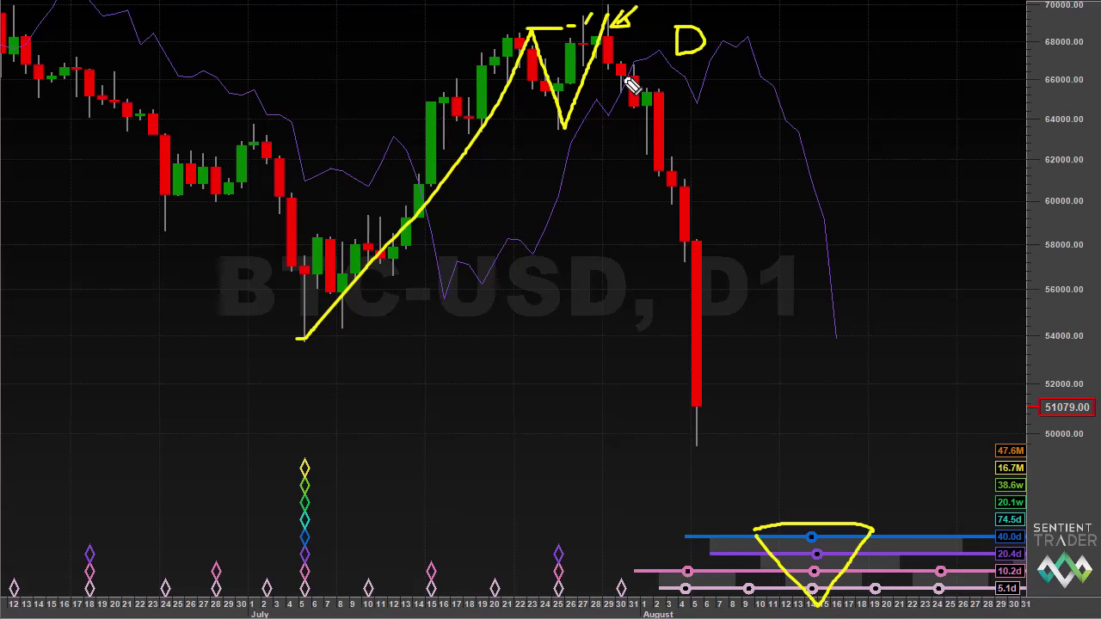
- Cross-mark where price falls through the purple FLD around 30 July, and draw a curved arrow from the FLD back towards the August drop
mouse_move(618, 62)
mouse_down()
mouse_move(637, 84)
mouse_move(613, 88)
mouse_up()
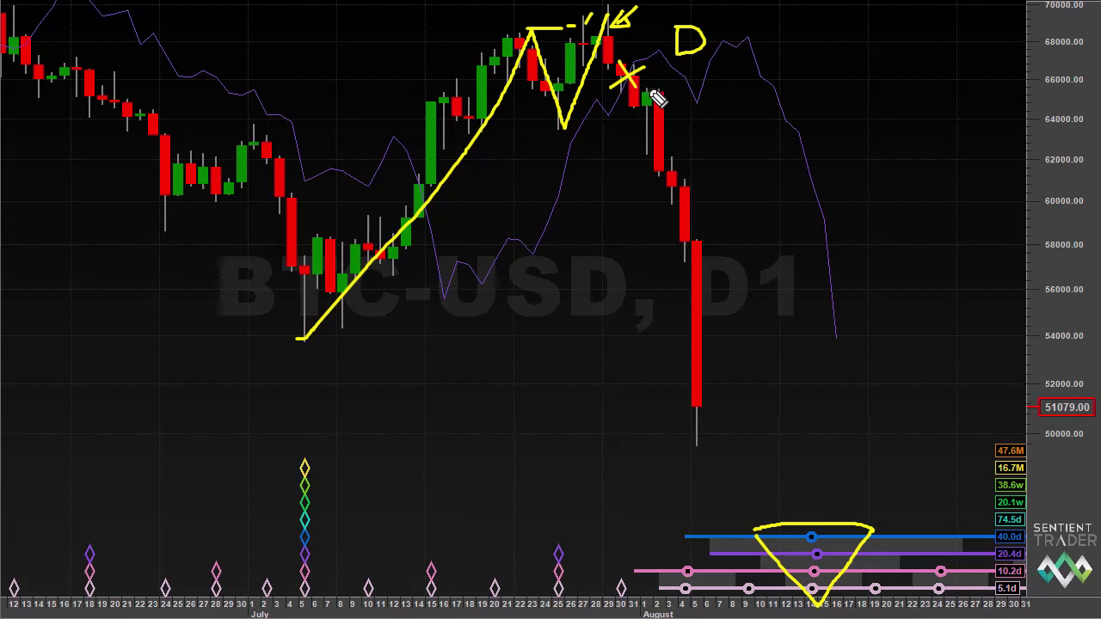
mouse_move(789, 194)
mouse_down()
mouse_move(752, 158)
mouse_move(704, 170)
mouse_move(721, 179)
mouse_up()
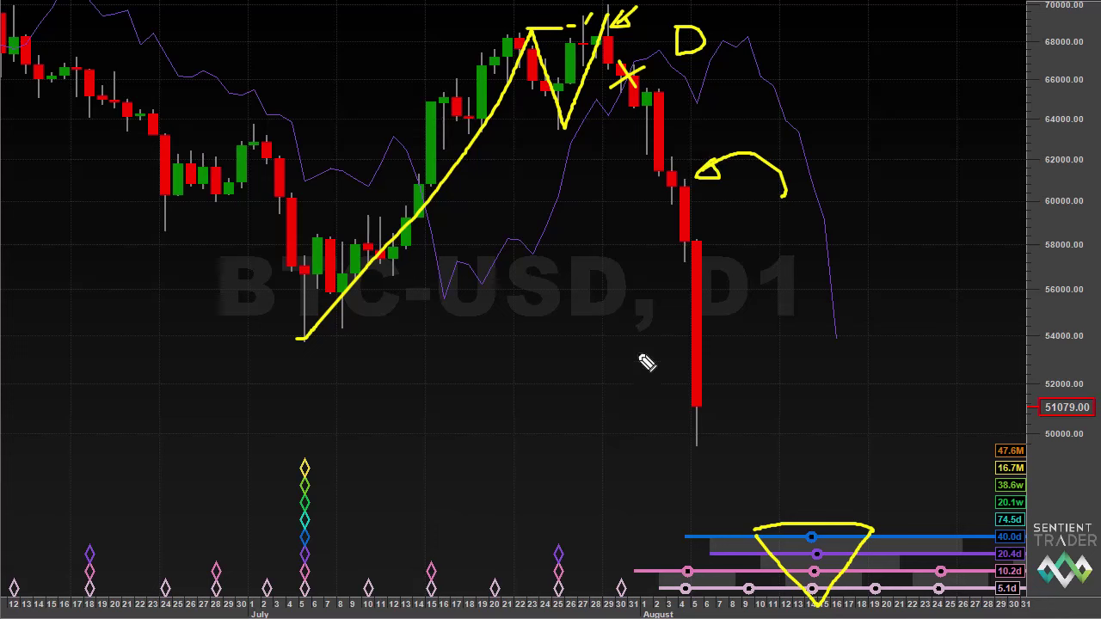
- Draw a vertical line in mid-August and a level line at the early-July low, point an arrow at the FLD's final decline, and erase the annotations
drag(793, 355, 794, 452)
drag(273, 333, 445, 344)
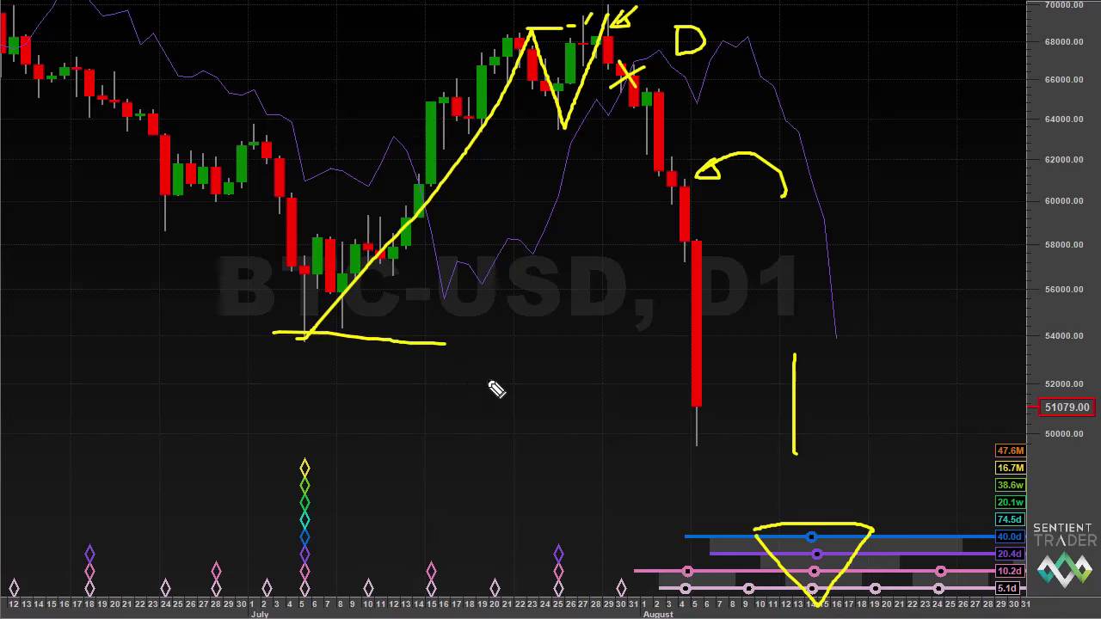
mouse_move(901, 246)
mouse_down()
mouse_move(841, 247)
mouse_move(858, 241)
mouse_move(847, 226)
mouse_move(838, 241)
mouse_up()
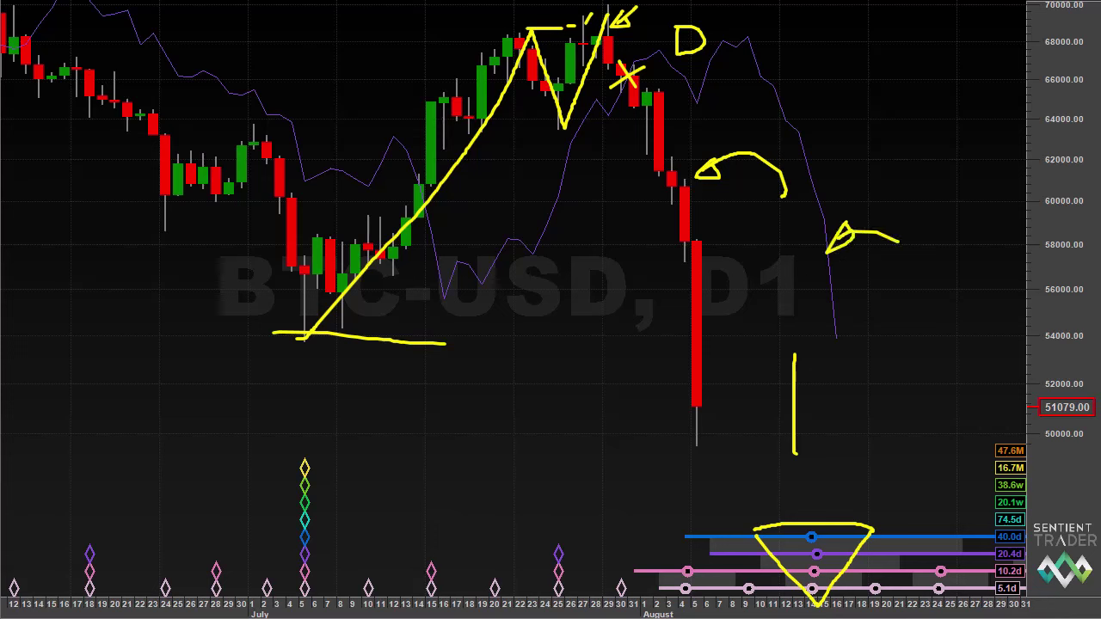
key(e)
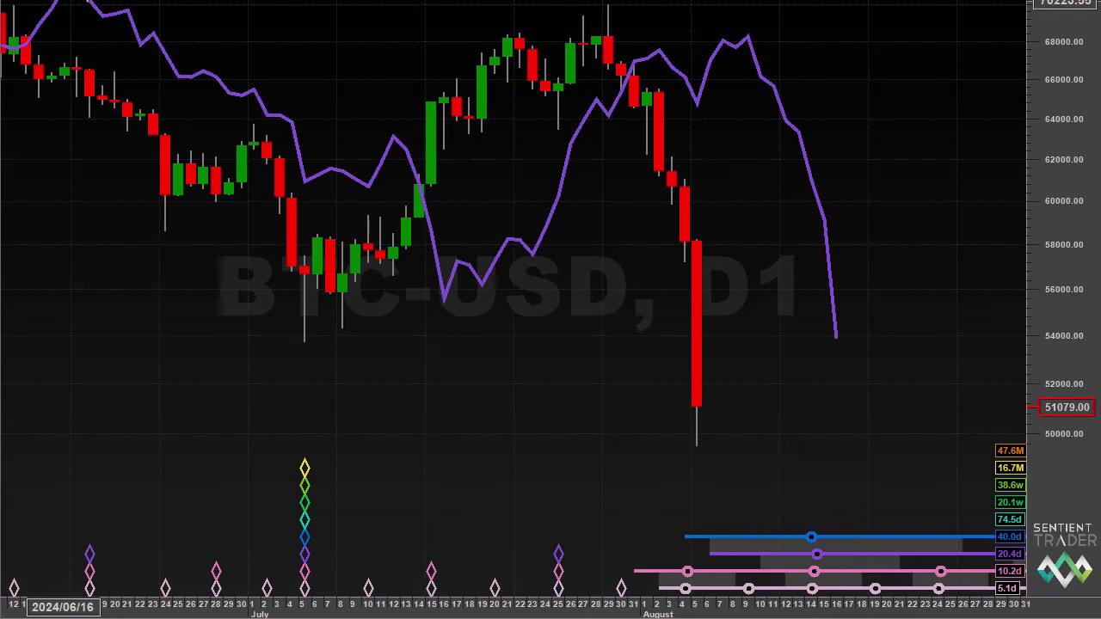
- Display the 10 day and 5 day trough FLDs alongside the 20 day FLD on the BTC-USD daily chart
click(86, 179)
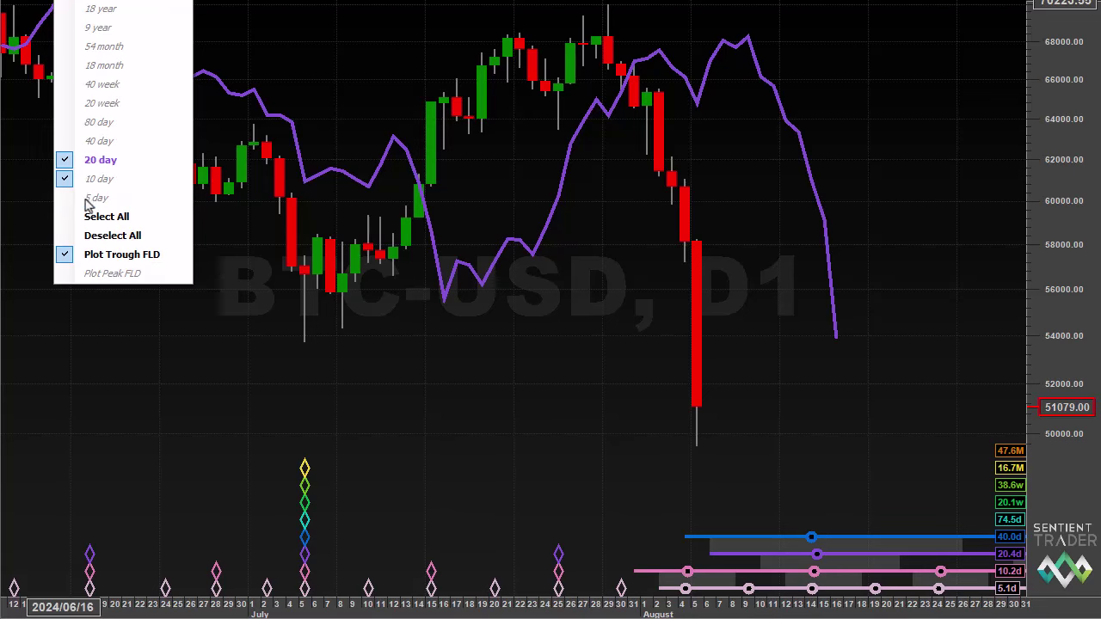
click(89, 199)
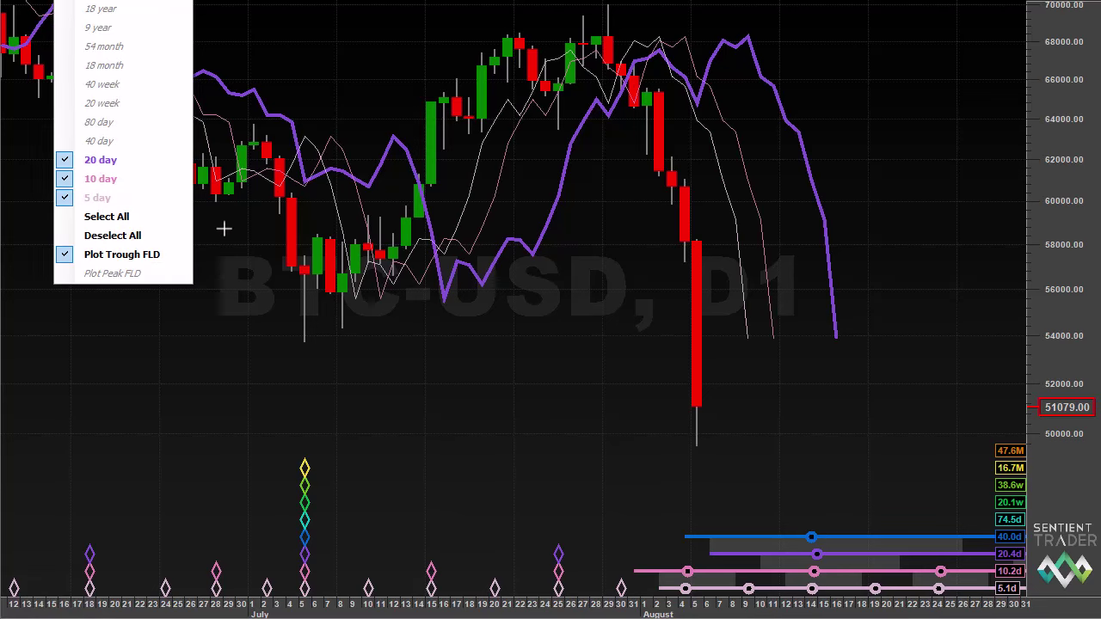
click(734, 299)
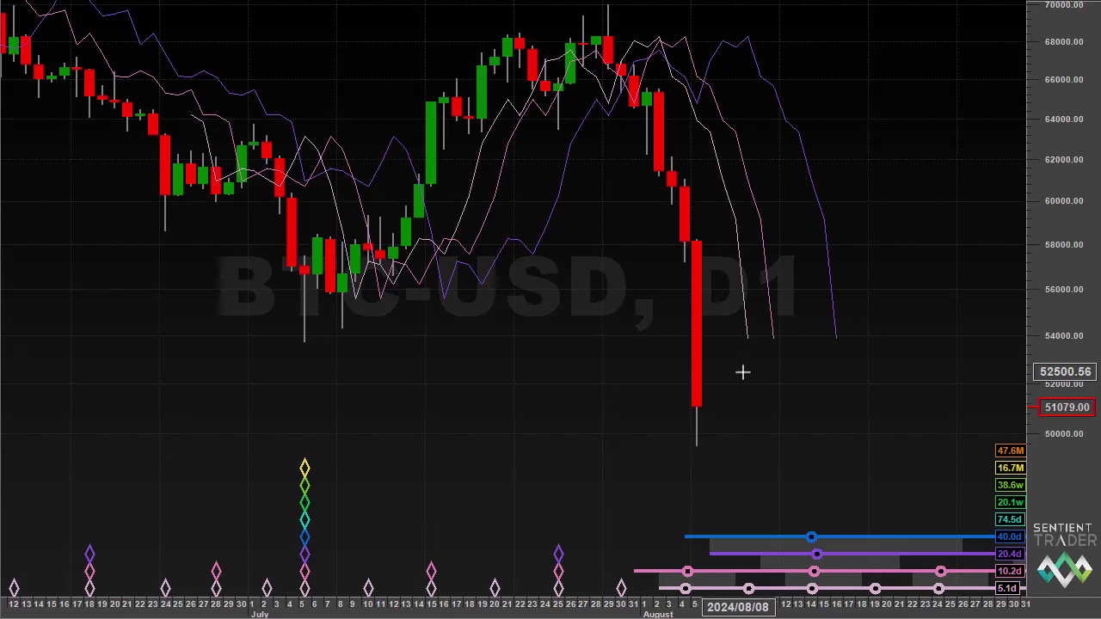
click(786, 356)
click(752, 327)
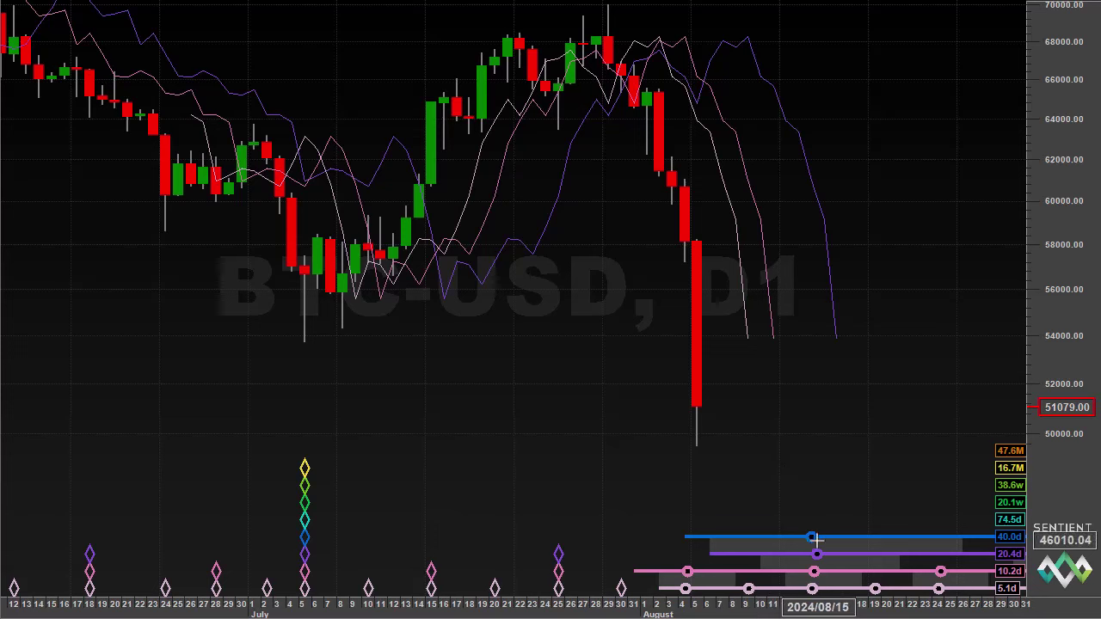